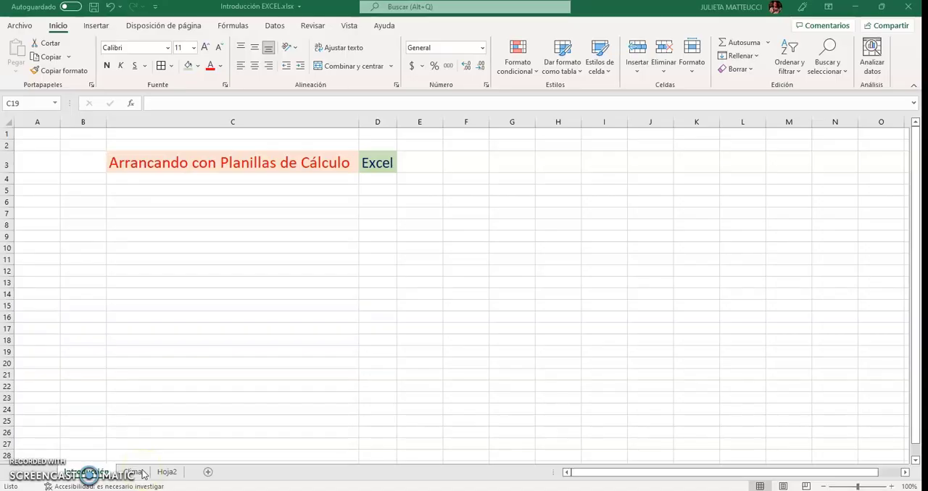
Open the Clima sheet and look over its month names and data numbers
left_click(141, 472)
left_click(130, 471)
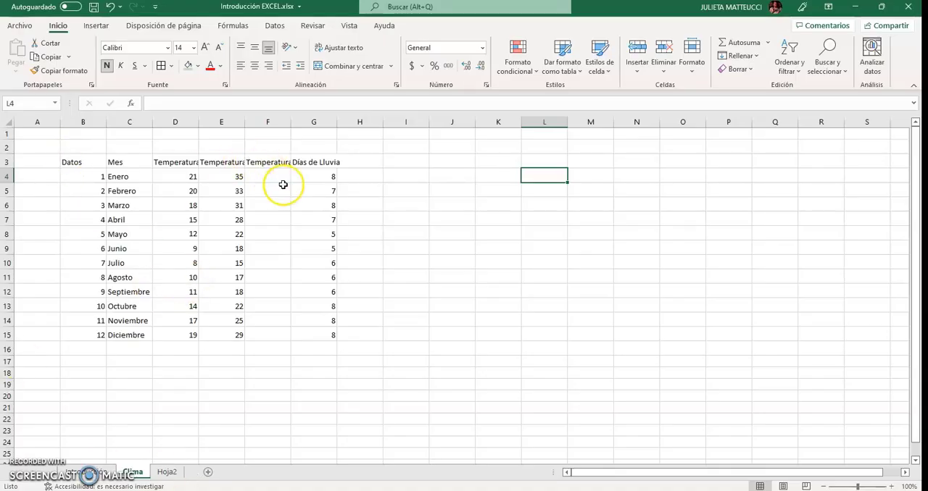
left_click(126, 191)
left_click(121, 220)
left_click_drag(87, 177, 105, 333)
left_click(268, 348)
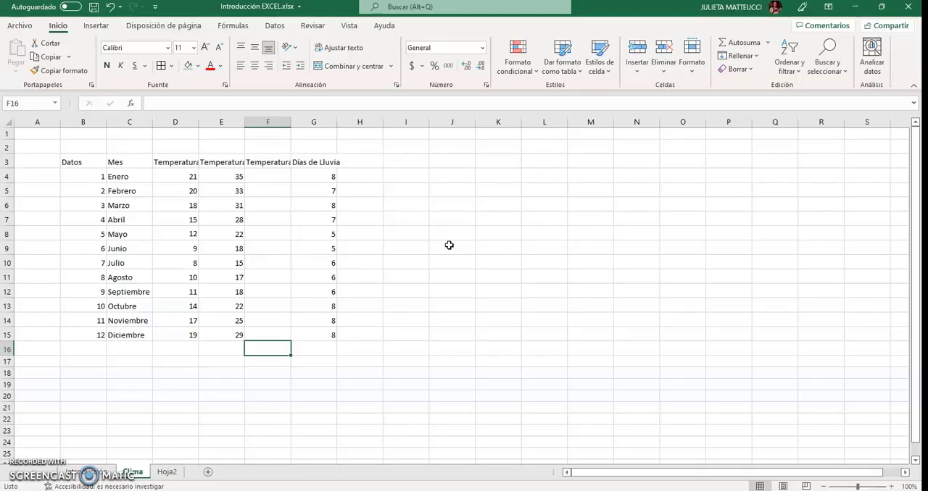
Examine the column headings in row 3, reading the full text of the three truncated temperature headings
left_click(83, 160)
left_click(128, 162)
left_click(174, 163)
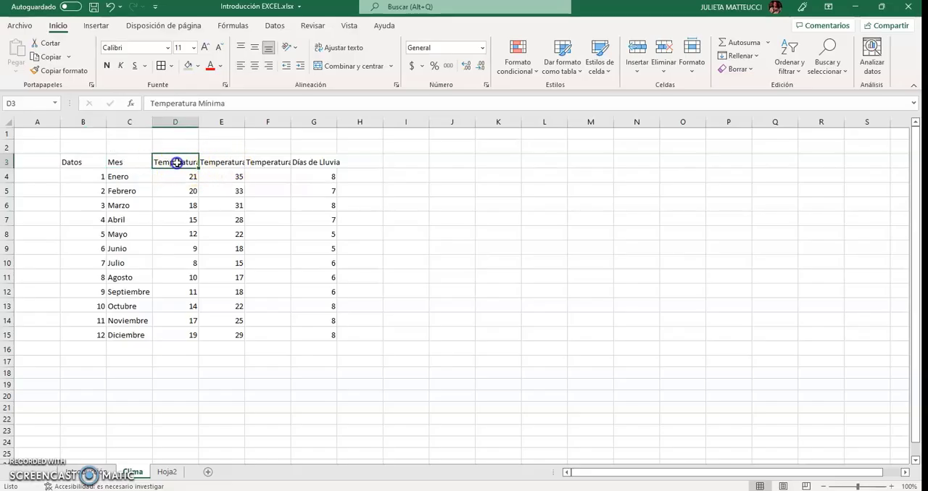
left_click(222, 161)
left_click(276, 163)
left_click_drag(176, 161, 269, 162)
left_click(184, 162)
left_click(222, 161)
left_click(278, 163)
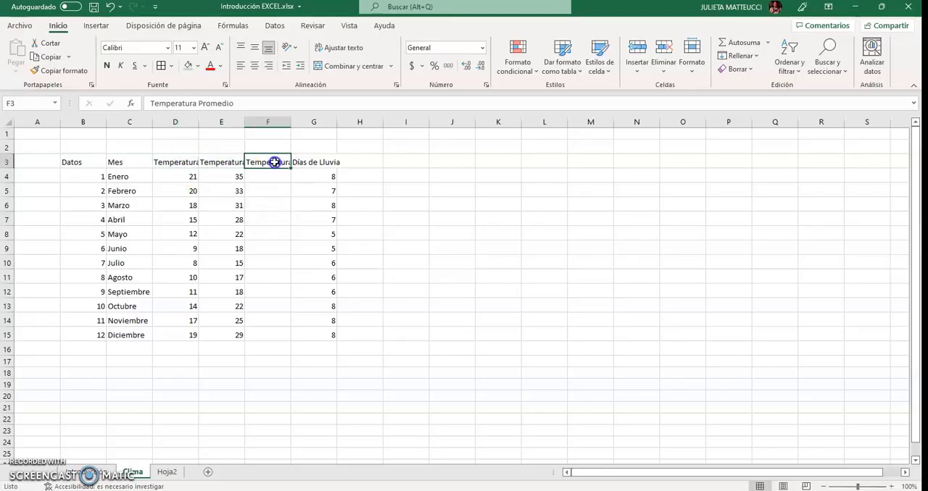
left_click_drag(249, 102, 190, 102)
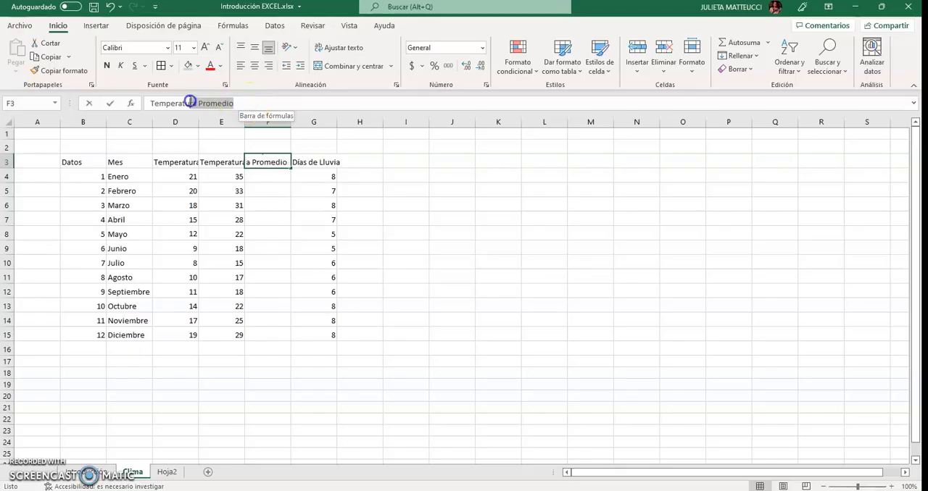
left_click(209, 161)
left_click(179, 161)
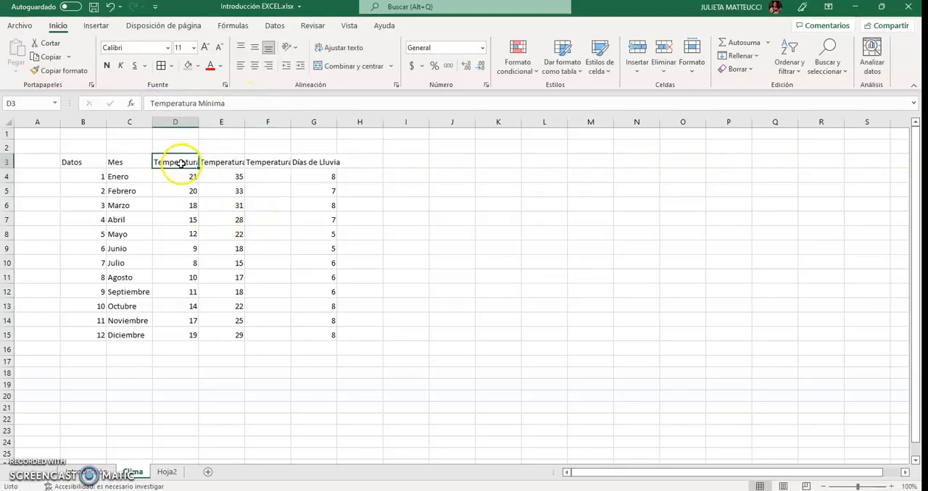
left_click(249, 179)
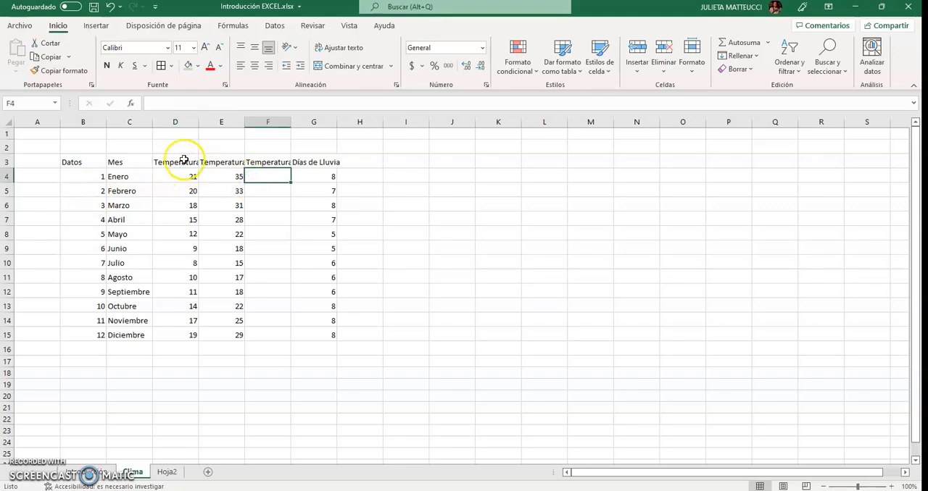
left_click(80, 163)
left_click_drag(81, 163, 333, 161)
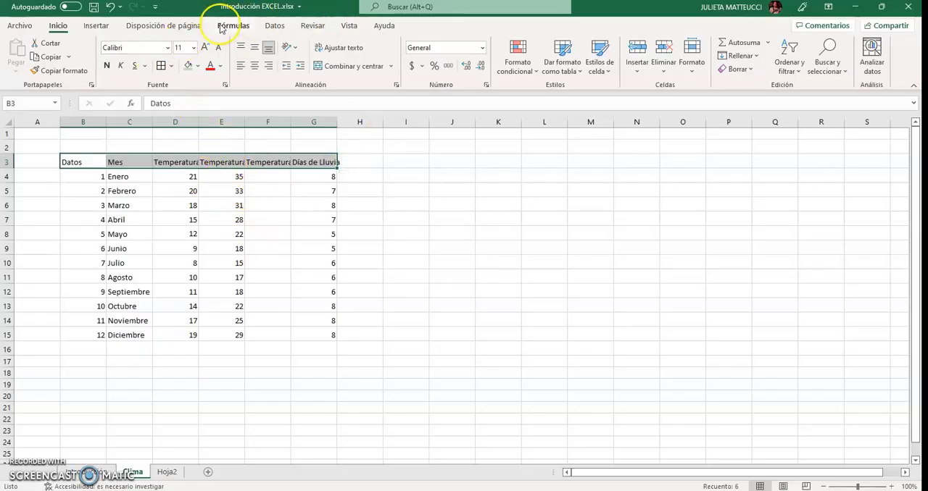
left_click(94, 26)
left_click(154, 26)
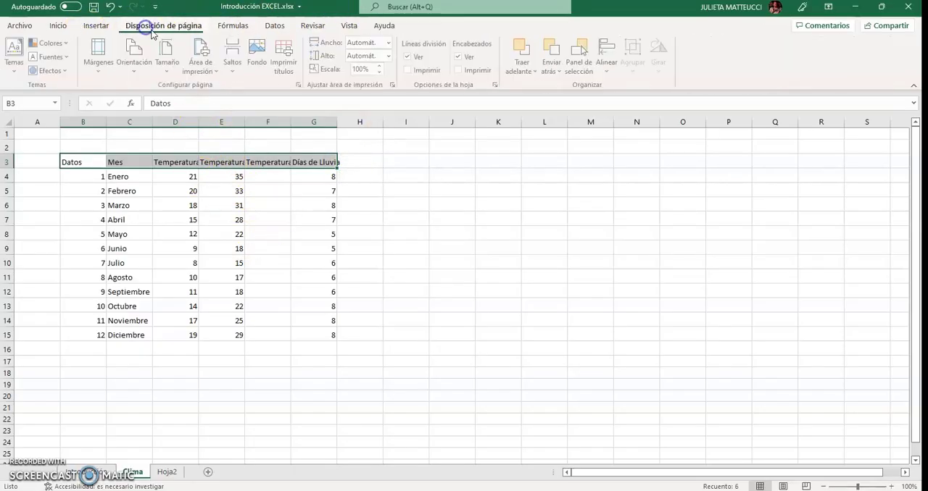
left_click(226, 28)
left_click(275, 27)
left_click(312, 26)
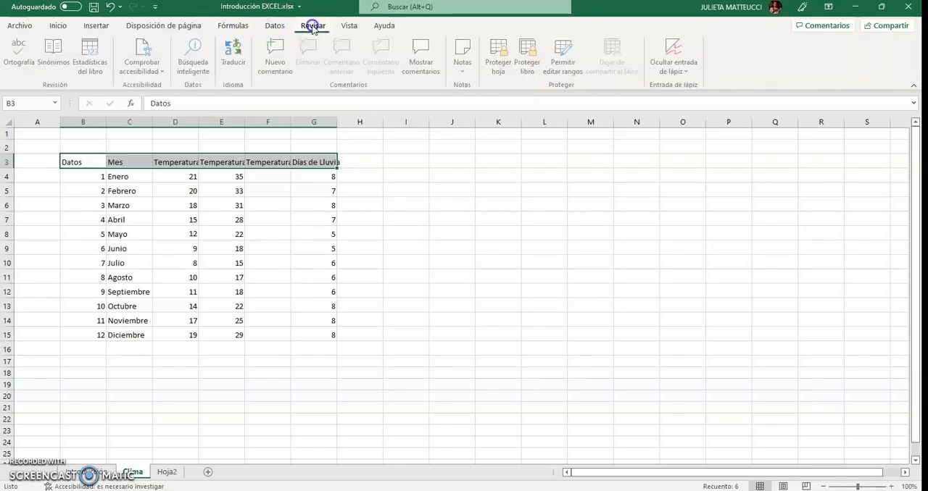
left_click(349, 26)
left_click(57, 26)
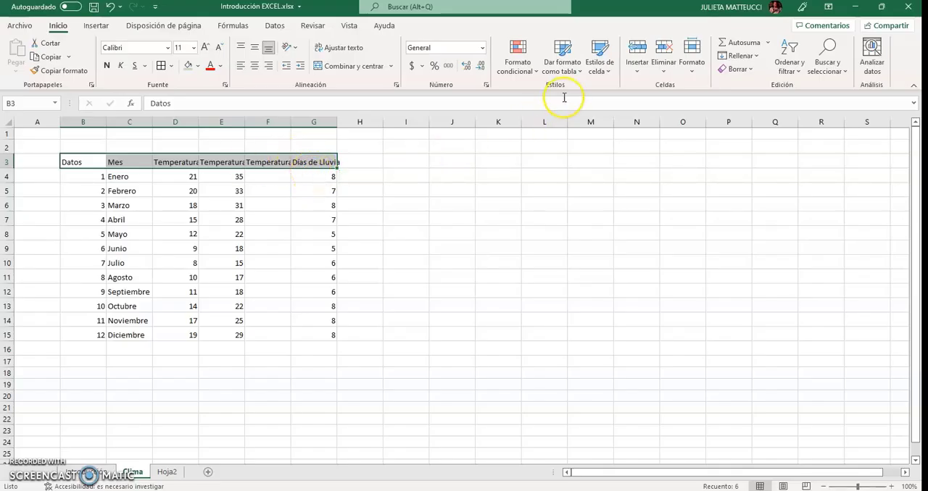
Look through the available table format styles without applying any to the header row
left_click(572, 73)
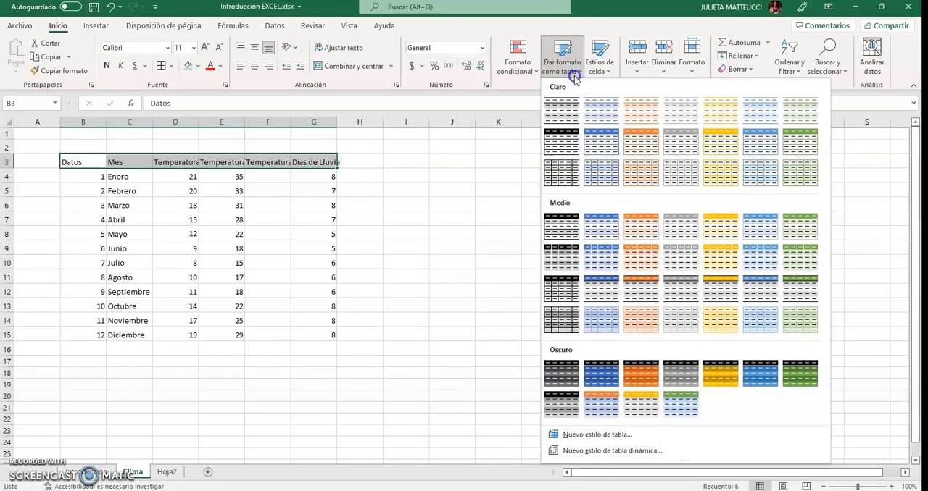
left_click(574, 76)
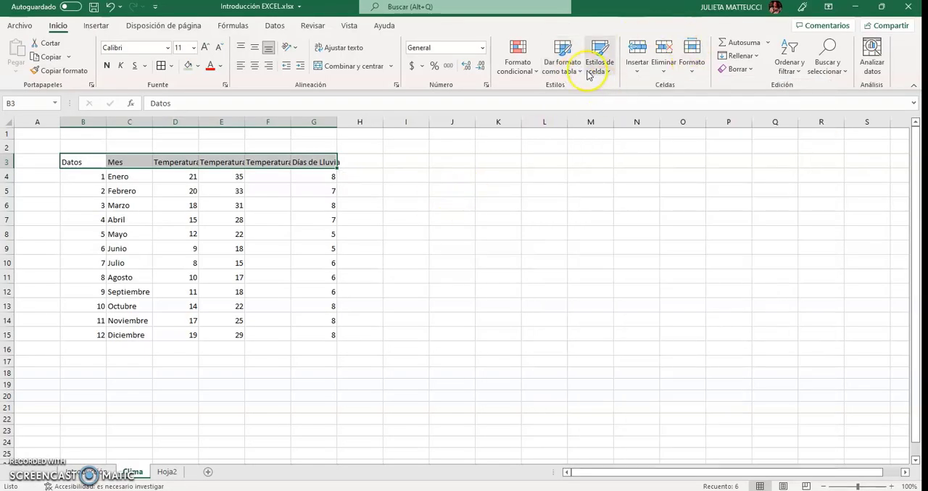
left_click(577, 72)
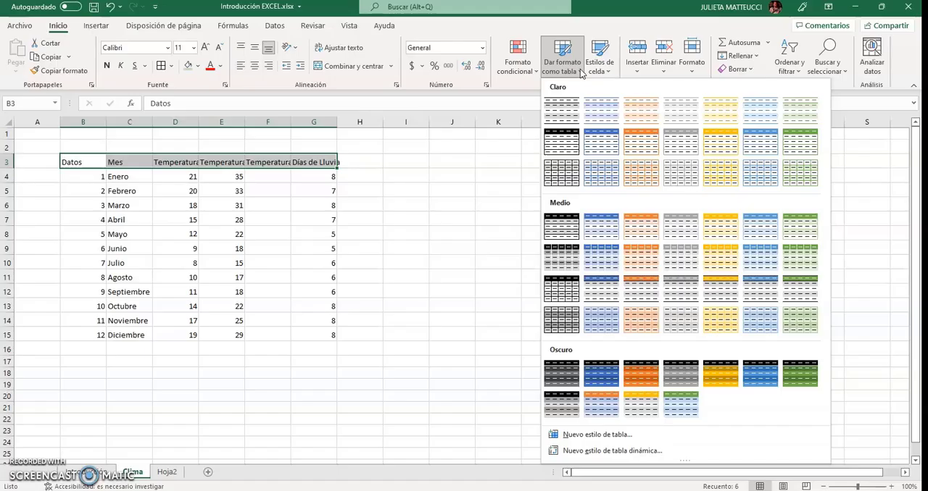
left_click(580, 72)
left_click(483, 261)
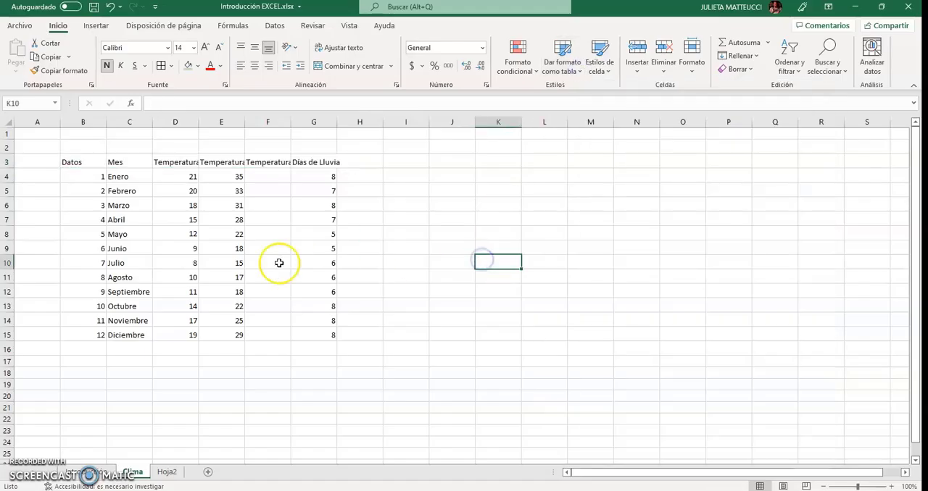
Fill the header row B3:G3 and the Datos column B3:B15 with light green
left_click_drag(87, 158, 321, 162)
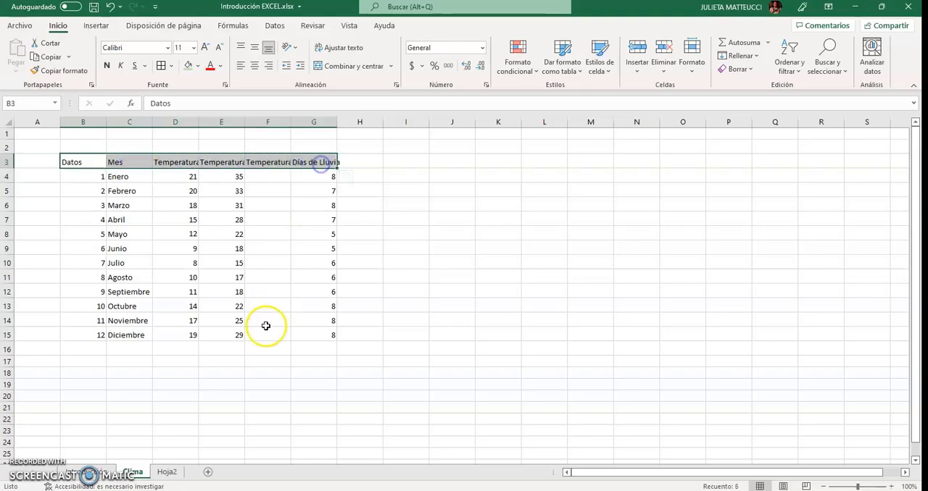
left_click(188, 65)
left_click_drag(77, 168, 102, 336)
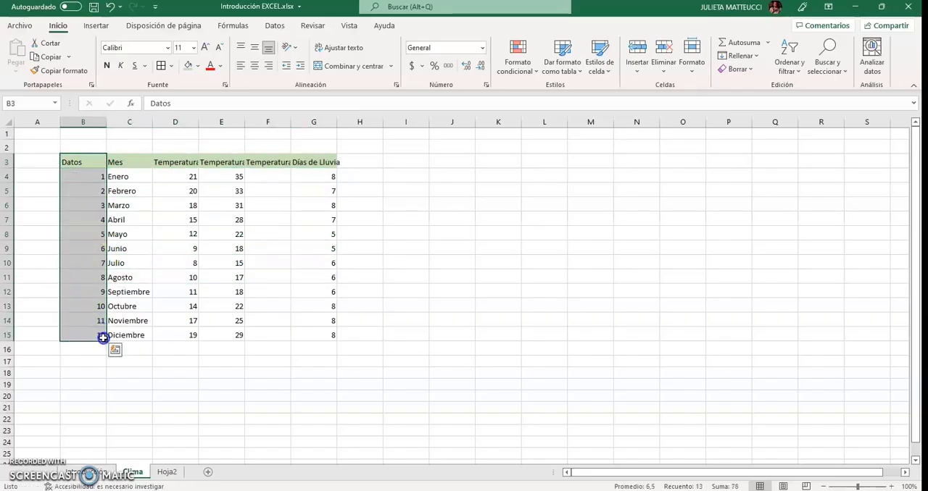
left_click(186, 65)
left_click(574, 240)
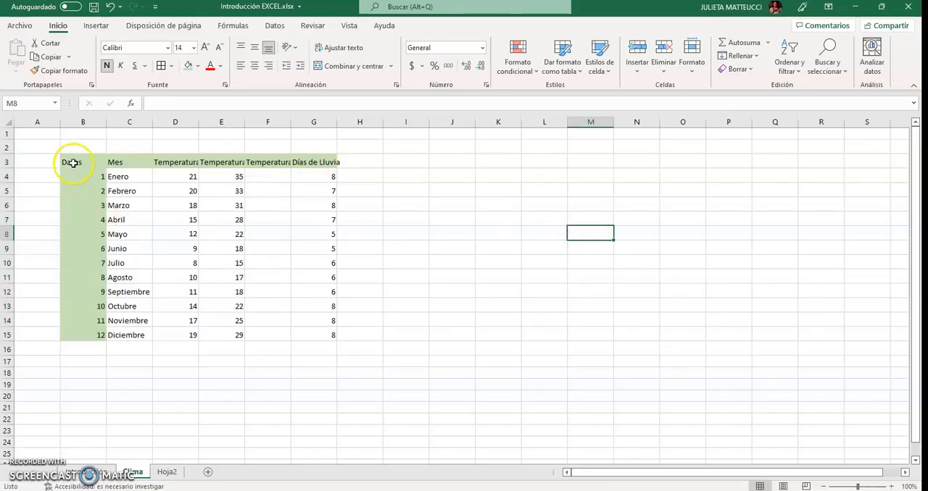
Increase the height of header row 3 to make room for two lines of text
left_click_drag(73, 163, 333, 161)
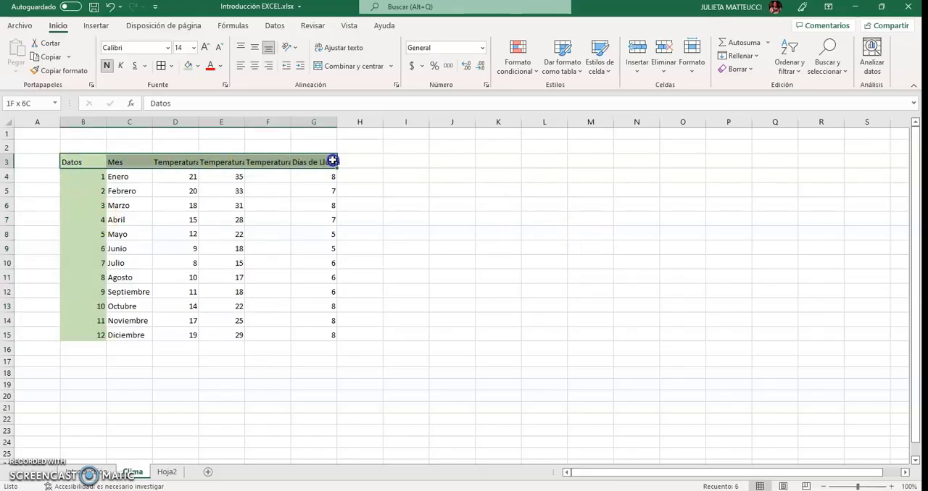
left_click_drag(9, 169, 8, 187)
left_click(421, 269)
left_click(248, 174)
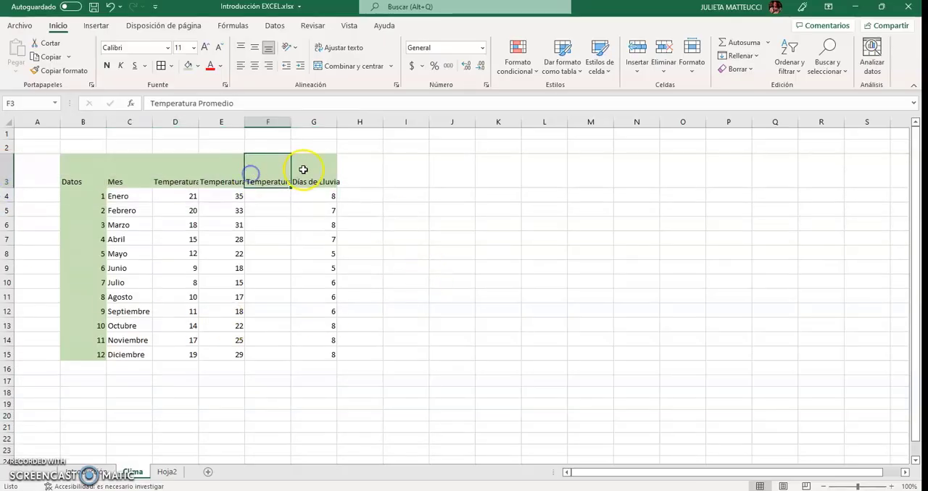
left_click_drag(303, 170, 84, 173)
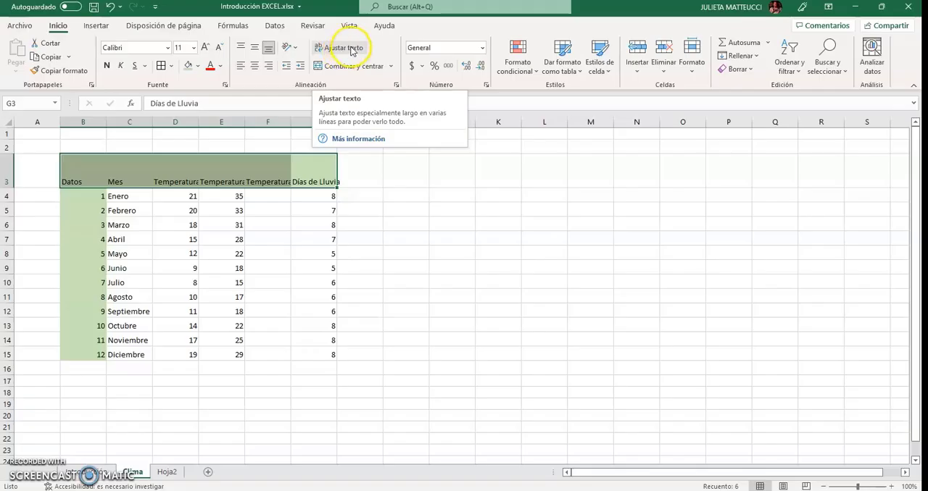
left_click(379, 236)
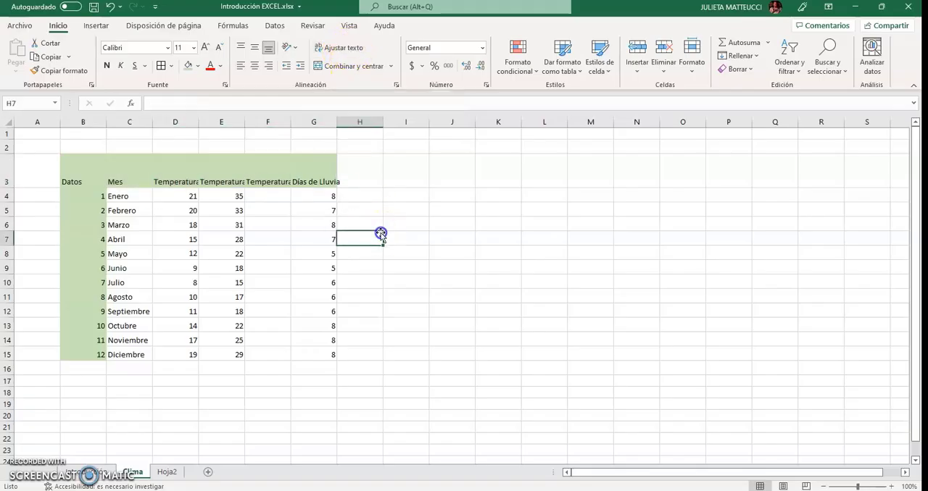
Widen the three temperature columns D, E and F slightly
left_click(274, 172)
left_click_drag(292, 121, 305, 121)
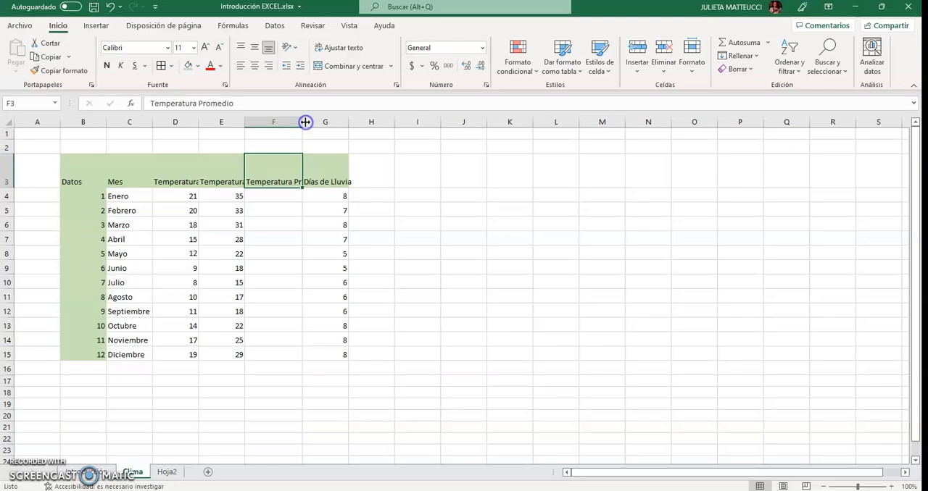
left_click_drag(244, 122, 260, 124)
left_click(250, 181)
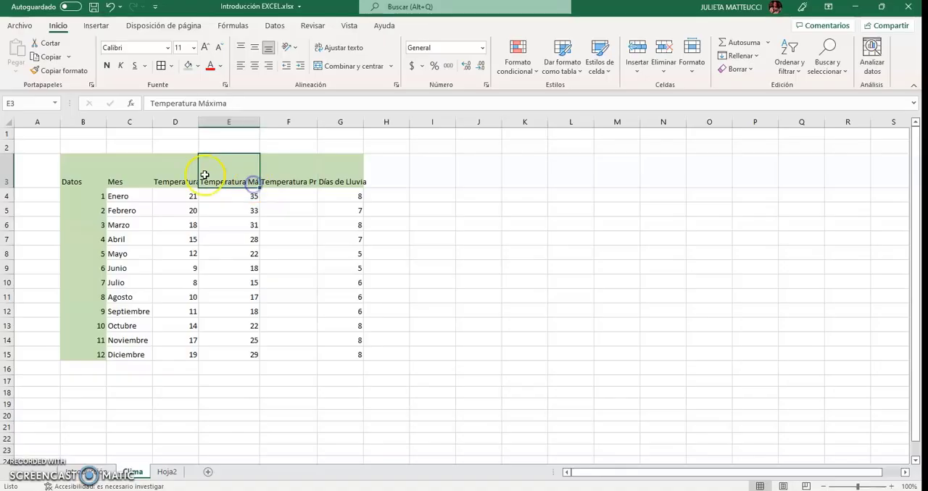
left_click_drag(201, 124, 209, 124)
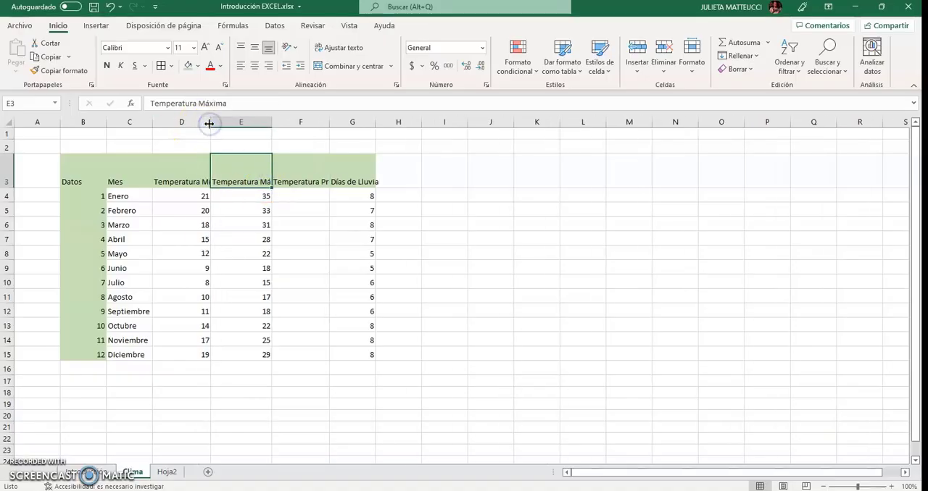
Try auto-fitting columns D and E to their headings, and narrow both columns again
double_click(210, 123)
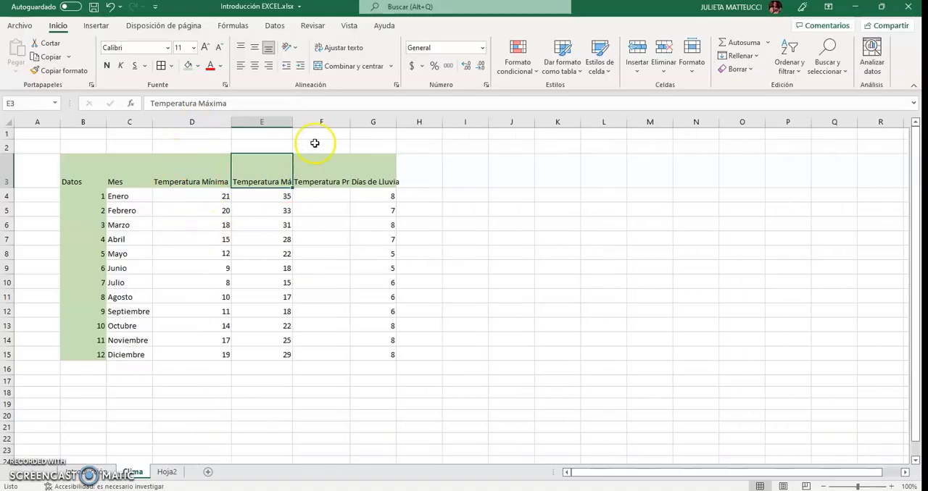
double_click(293, 123)
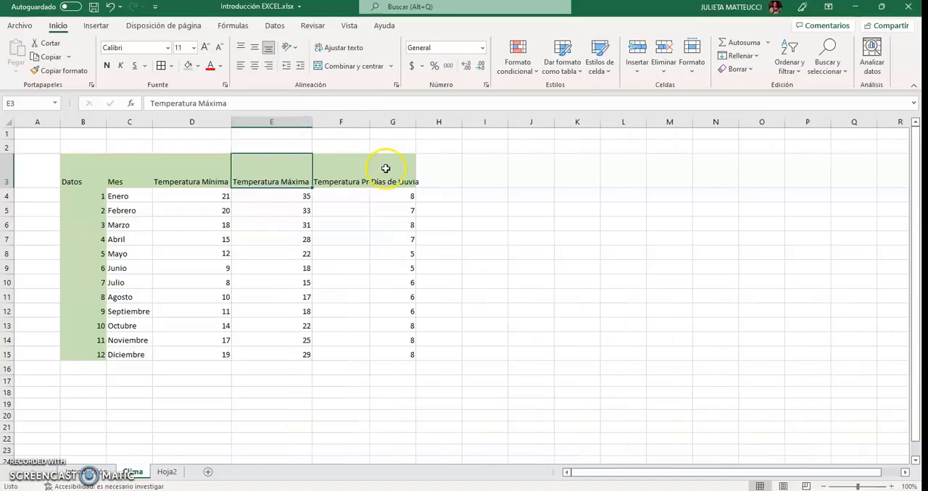
left_click_drag(229, 124, 205, 128)
left_click_drag(287, 125, 263, 126)
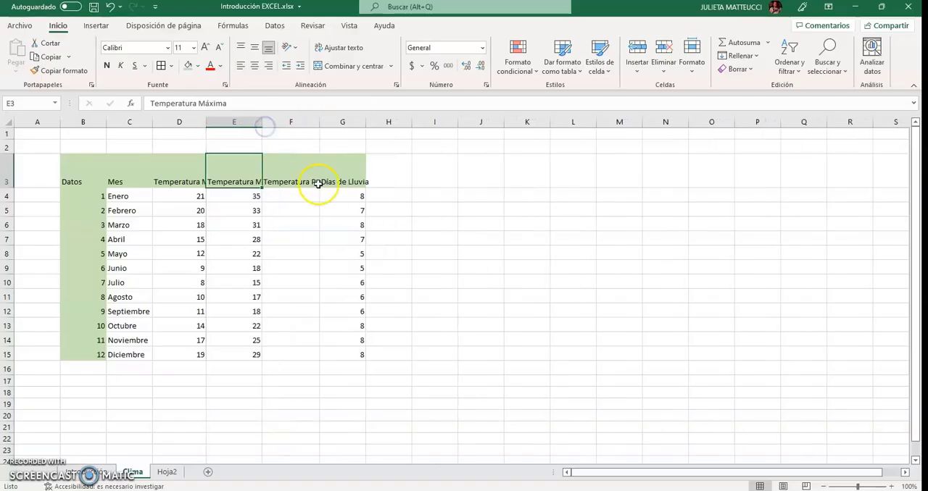
Wrap the text of the headings in B3:G3 and center it horizontally and vertically
left_click_drag(331, 170, 94, 182)
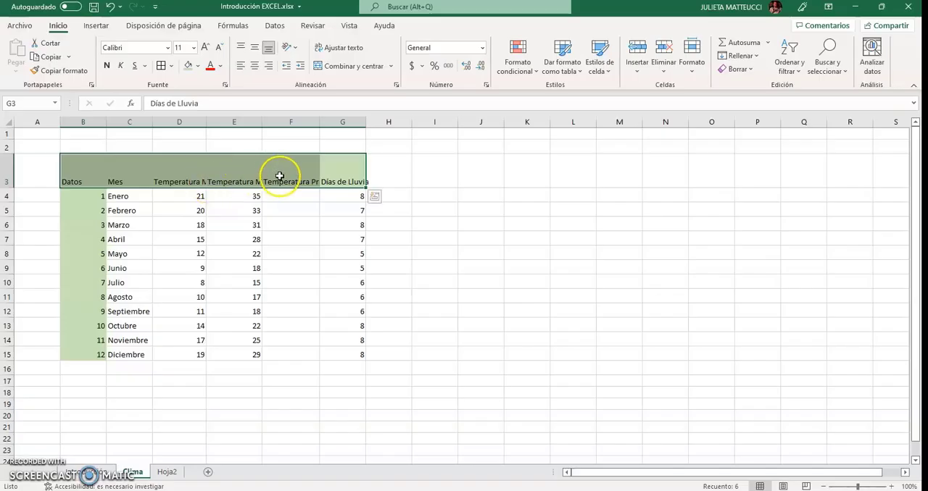
left_click(339, 47)
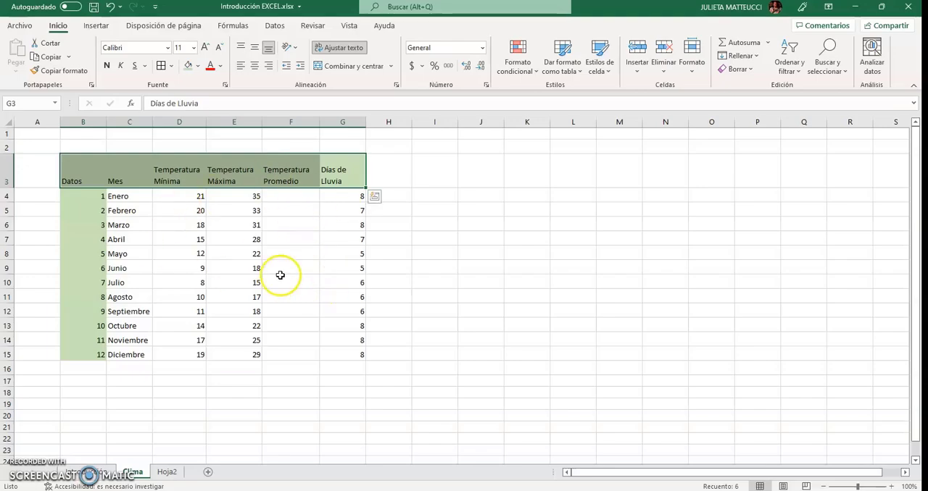
left_click(255, 67)
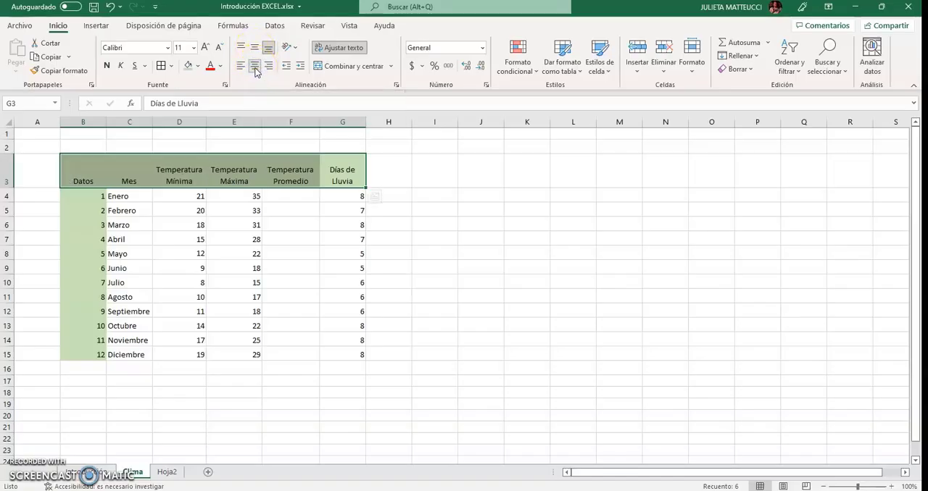
left_click(254, 47)
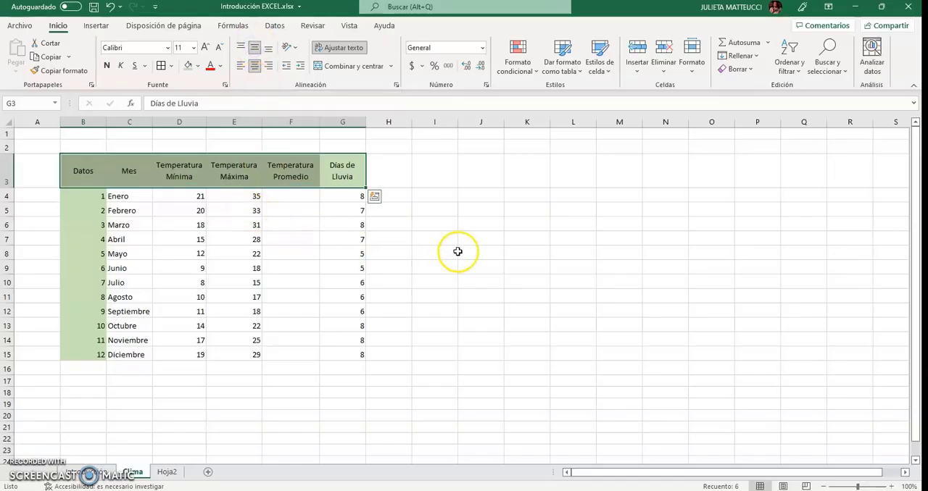
Make the headings in B3:G3 bold with a red font color
left_click(107, 68)
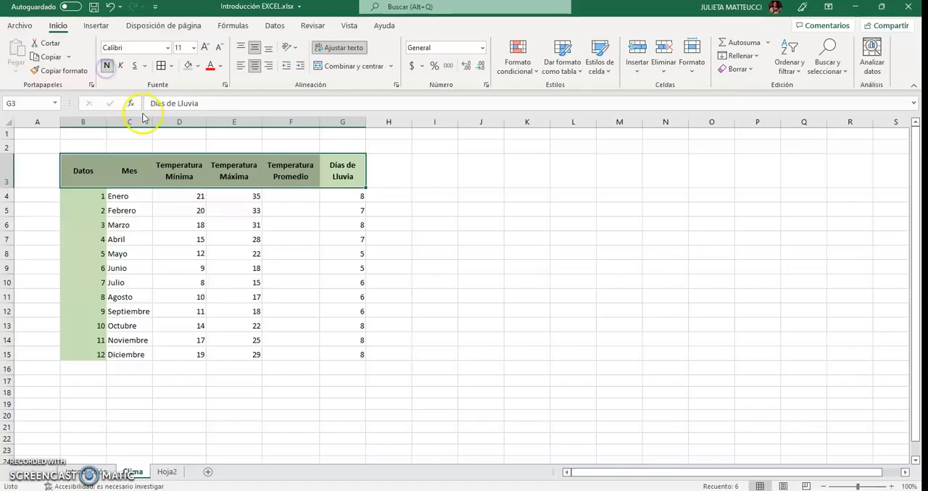
left_click(211, 68)
left_click(447, 234)
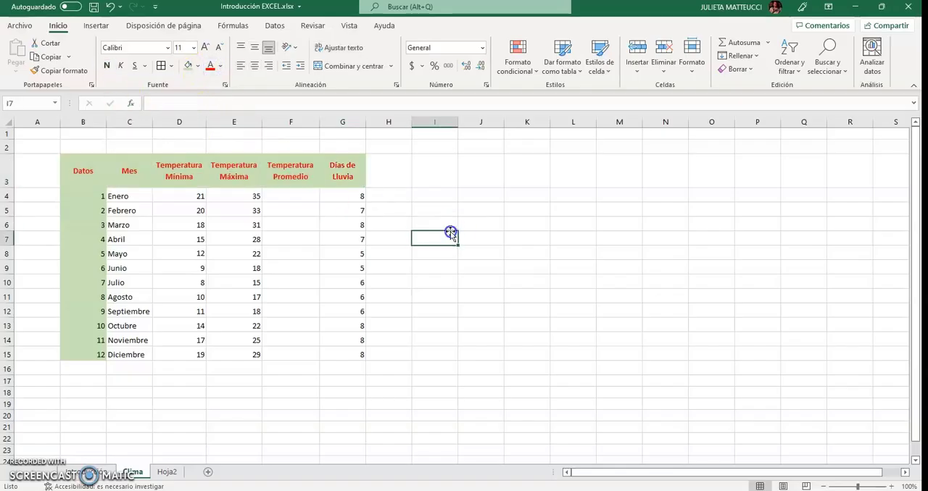
Apply the red font color to the Datos column, from its heading in B3 down through the row numbers
left_click(85, 183)
left_click_drag(85, 183, 89, 367)
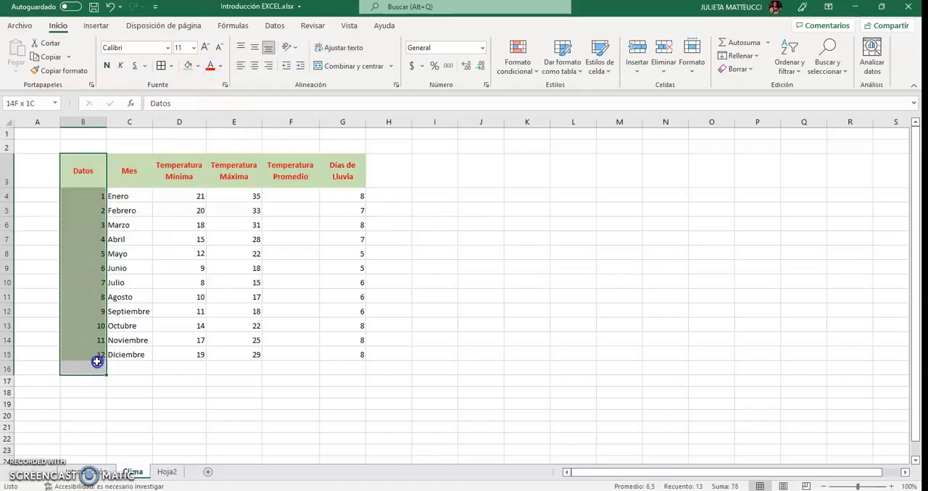
left_click(211, 67)
left_click(325, 282)
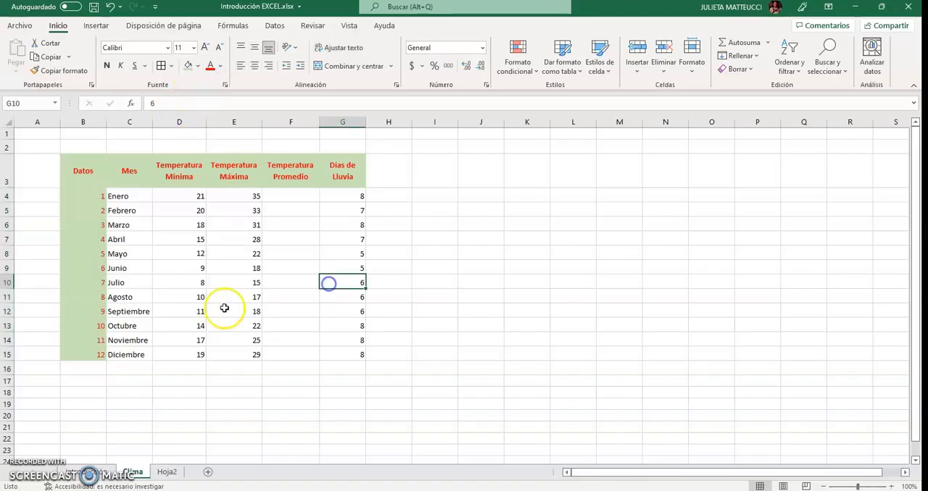
Add all borders to the whole climate table, B3:G15
left_click(82, 172)
left_click_drag(82, 172, 354, 356)
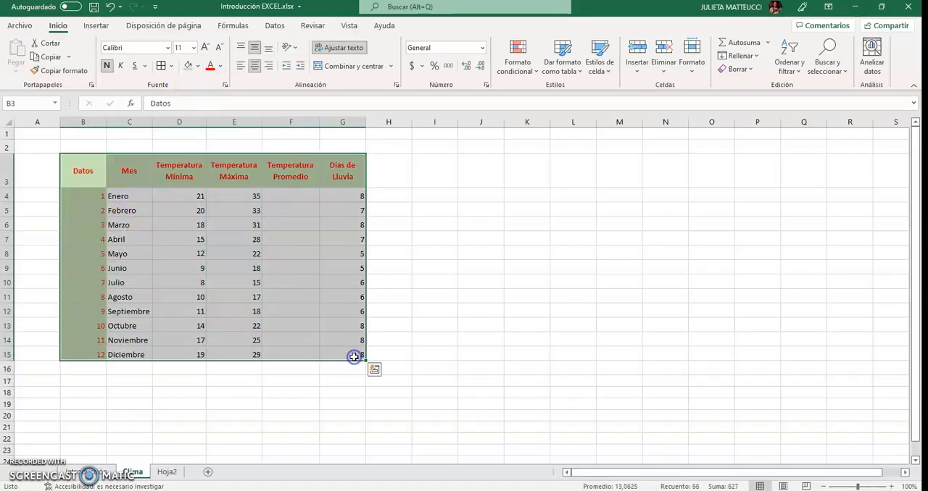
left_click(161, 65)
left_click(516, 250)
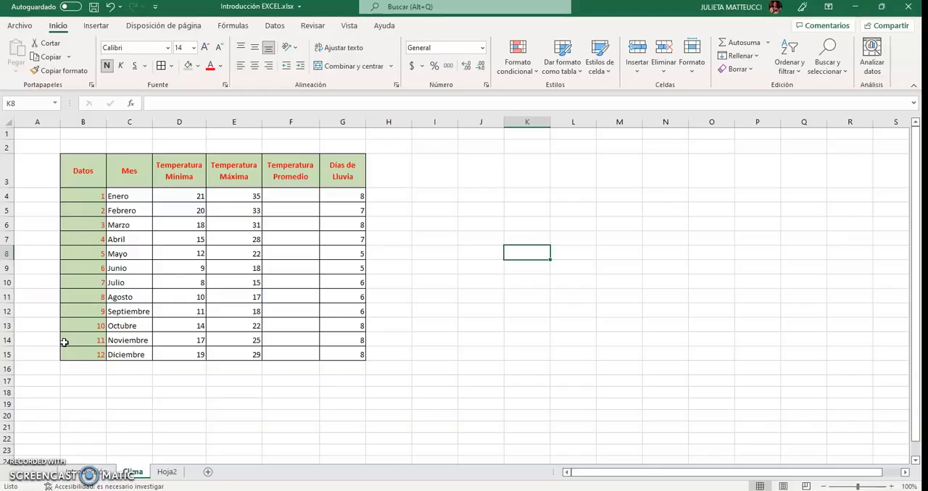
Enter the label "FORMULAS:" in K3 and widen column K to fit it
left_click(531, 171)
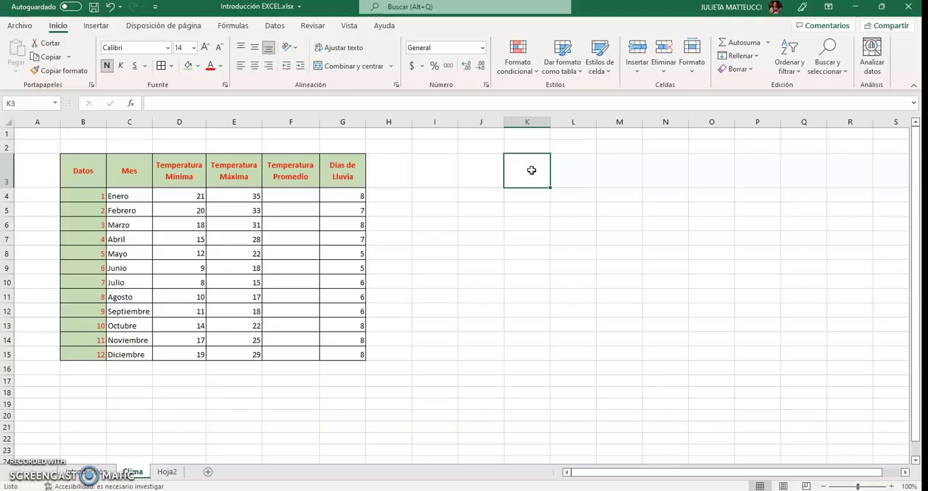
type("FORMULAS:")
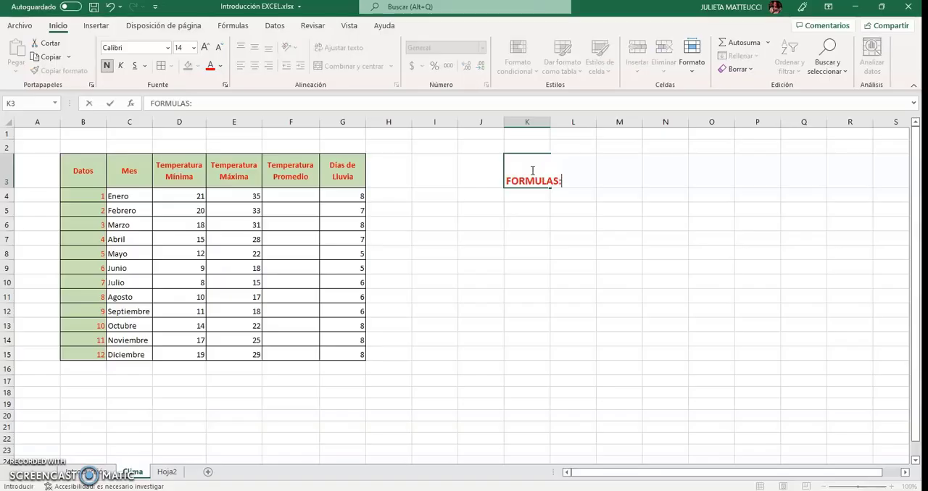
key("Return")
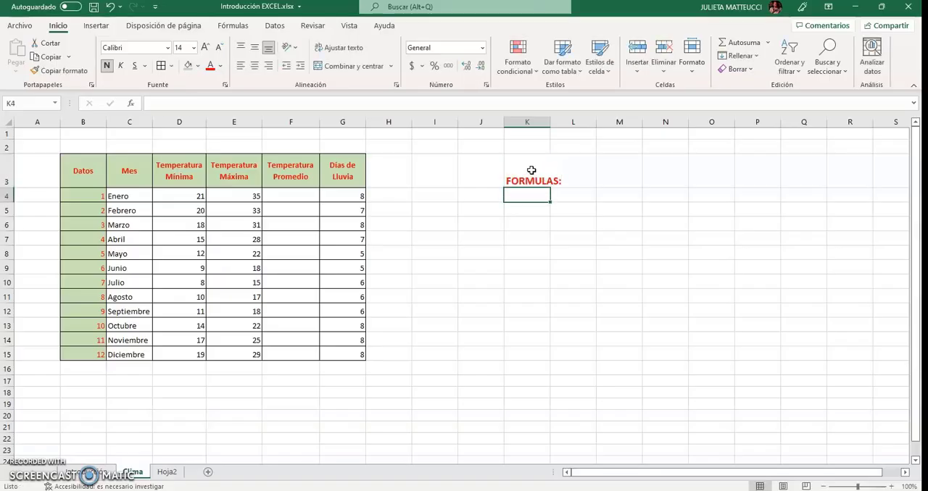
left_click_drag(546, 125, 564, 125)
Center the range K3:O17 vertically and enter "INICIAN CON UN =" in L3
left_click_drag(532, 180, 744, 377)
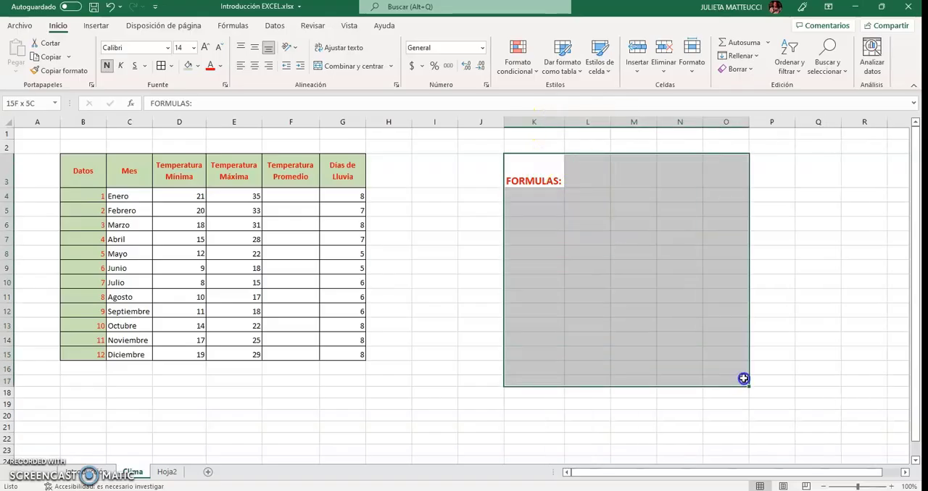
left_click(254, 48)
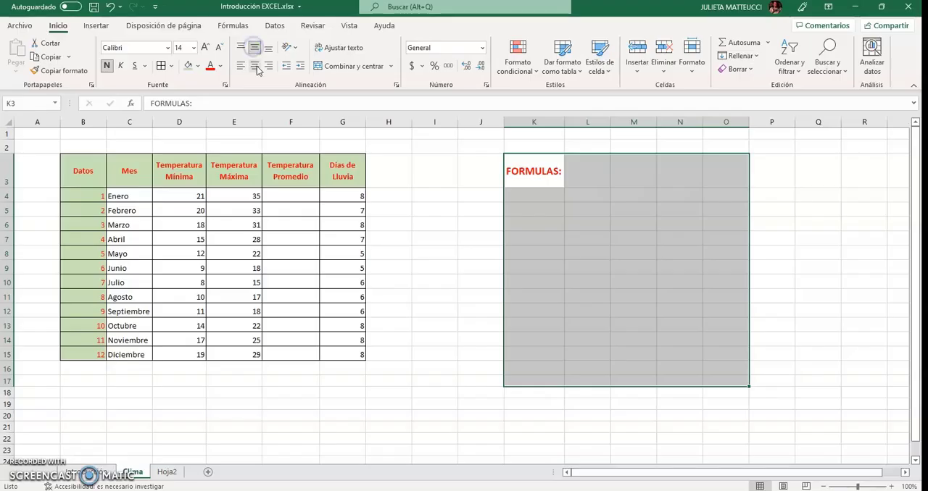
left_click(590, 176)
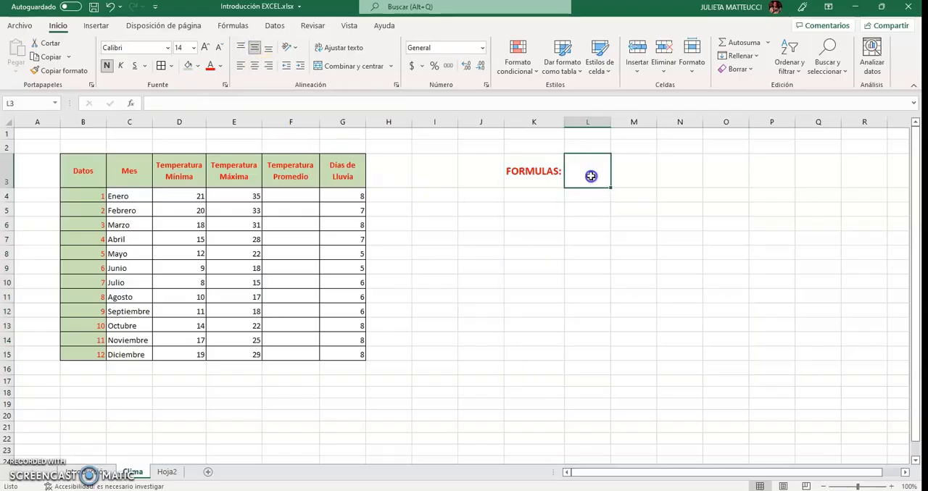
type("l")
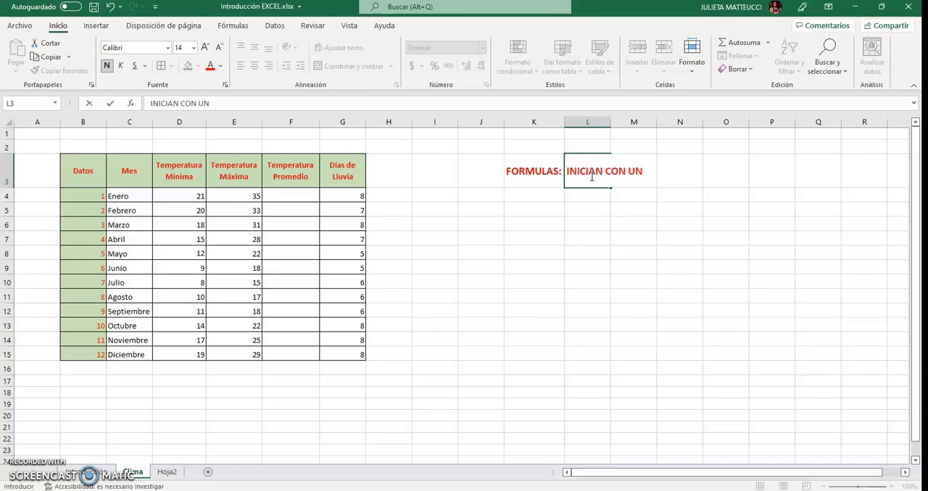
key("Return")
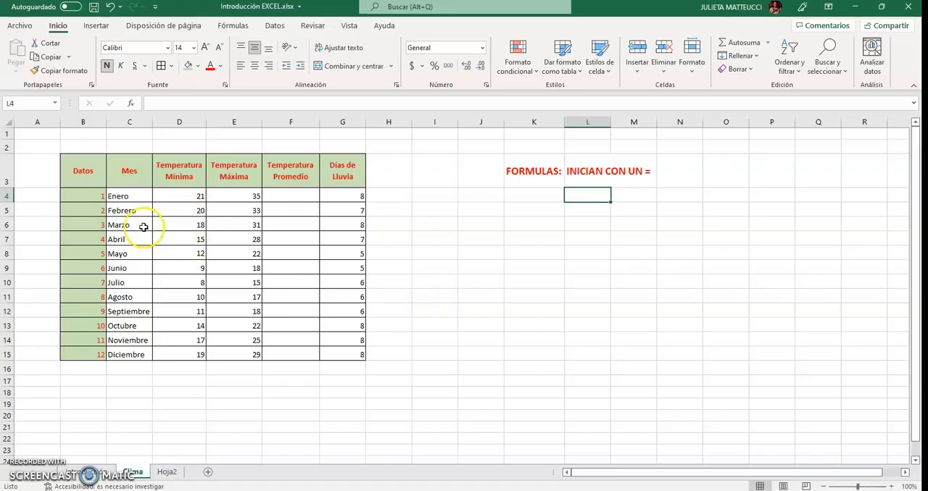
Calculate Enero's average temperature in F4 with literal numbers, using the formula =(21+35)/2
left_click(126, 196)
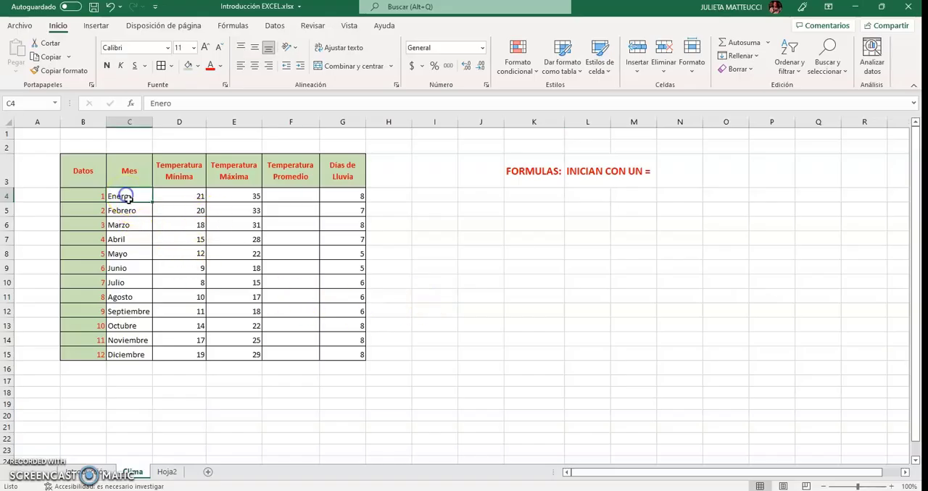
left_click(166, 200)
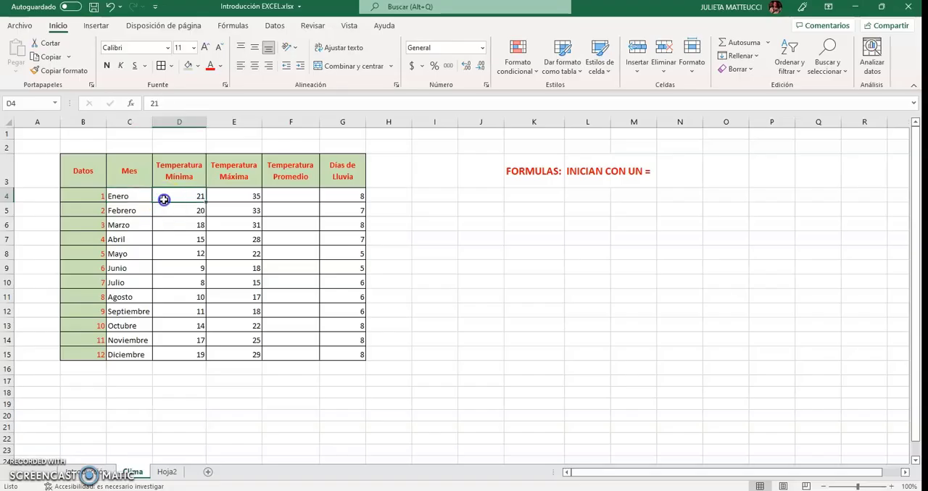
left_click(249, 201)
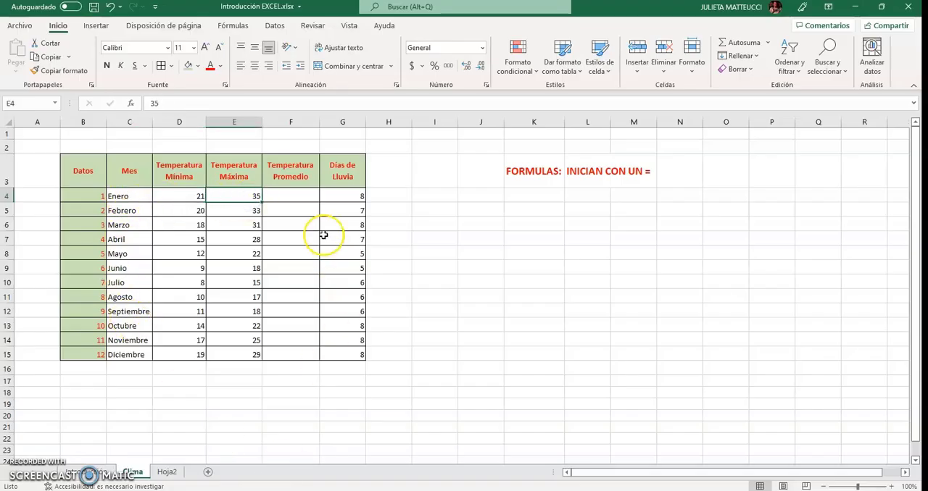
left_click(301, 192)
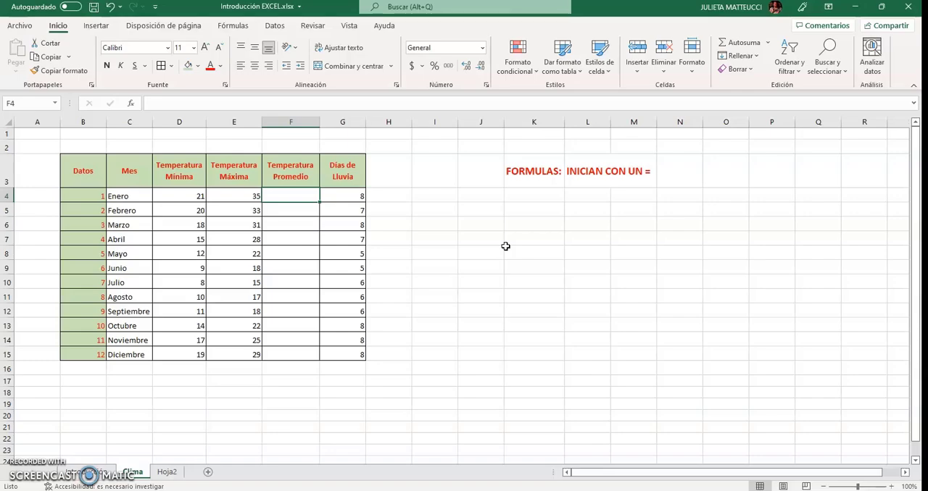
type("=")
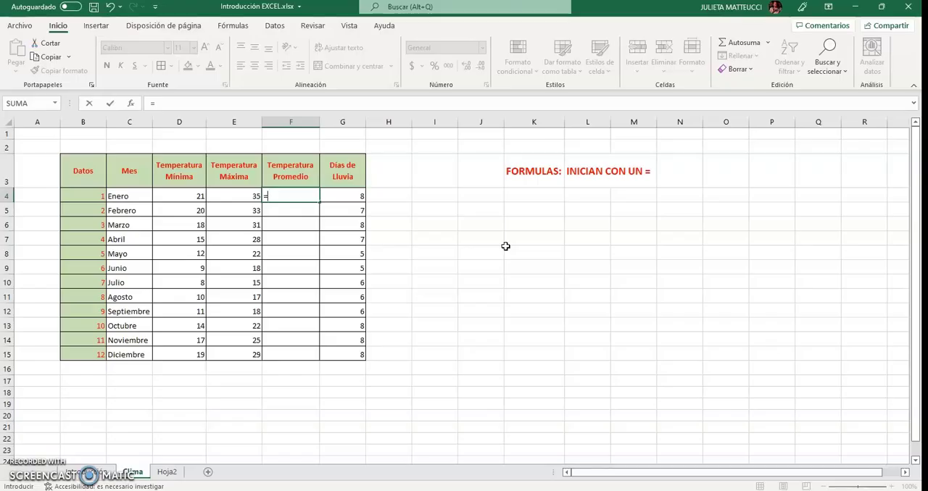
type("(")
type("21+35)/2")
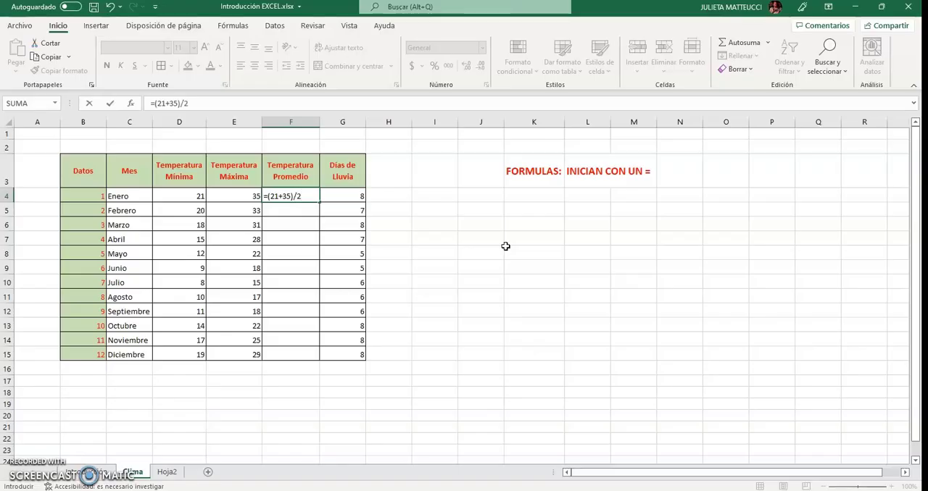
key("Return")
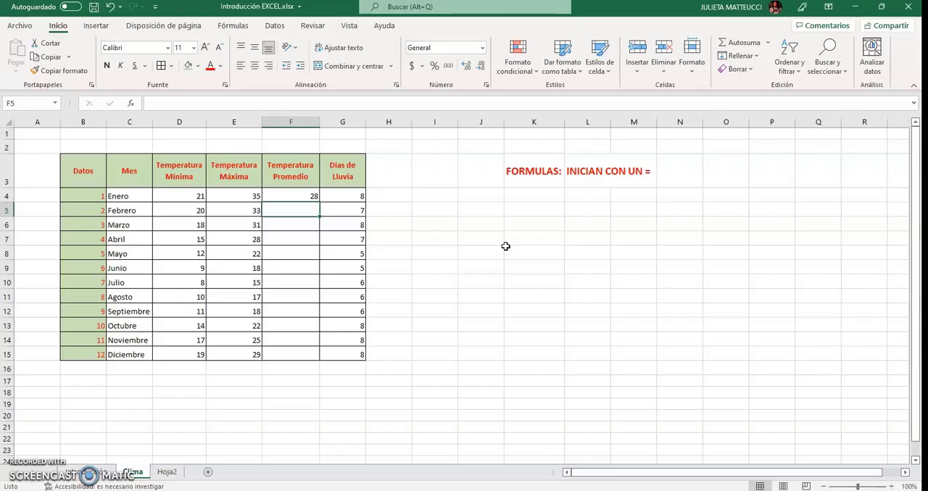
key("Up")
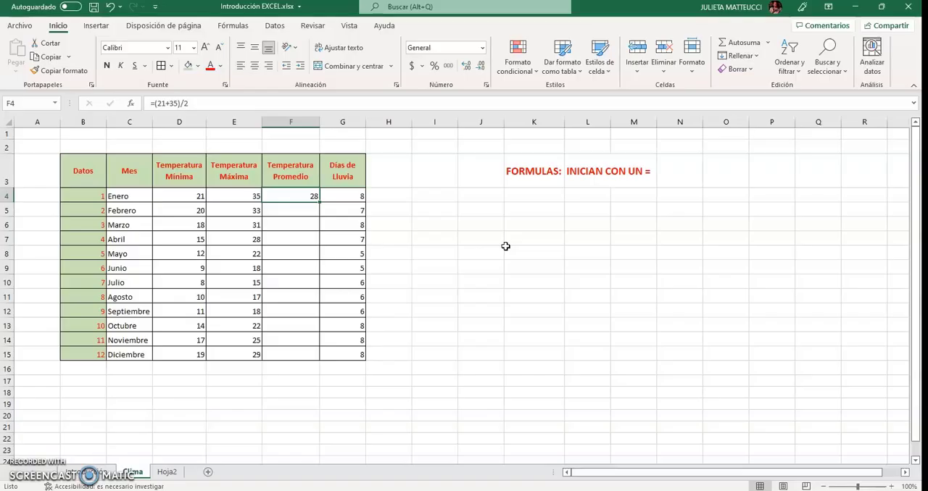
Enter the label "REFERENCIAS" in K5 below the formulas note
left_click(508, 213)
type("su")
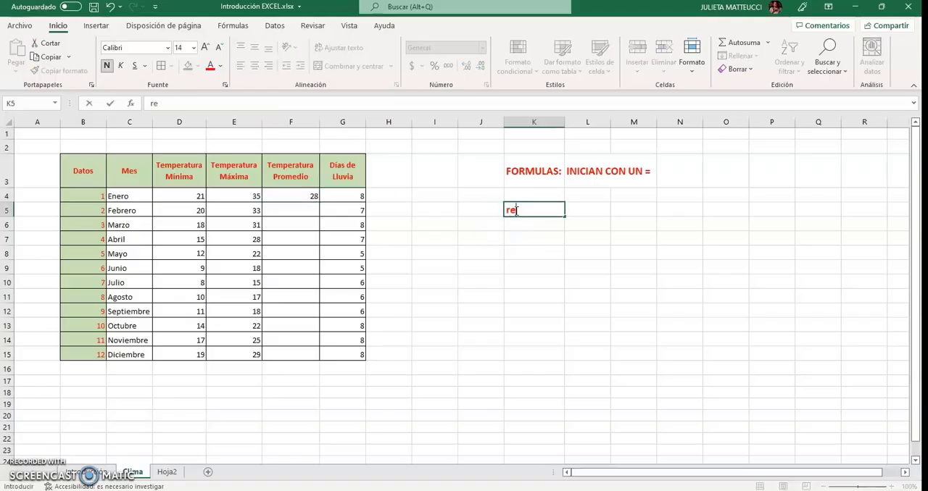
key("BackSpace")
key("BackSpace")
type("REFERENCIAS")
key("ctrl+Return")
key("Return")
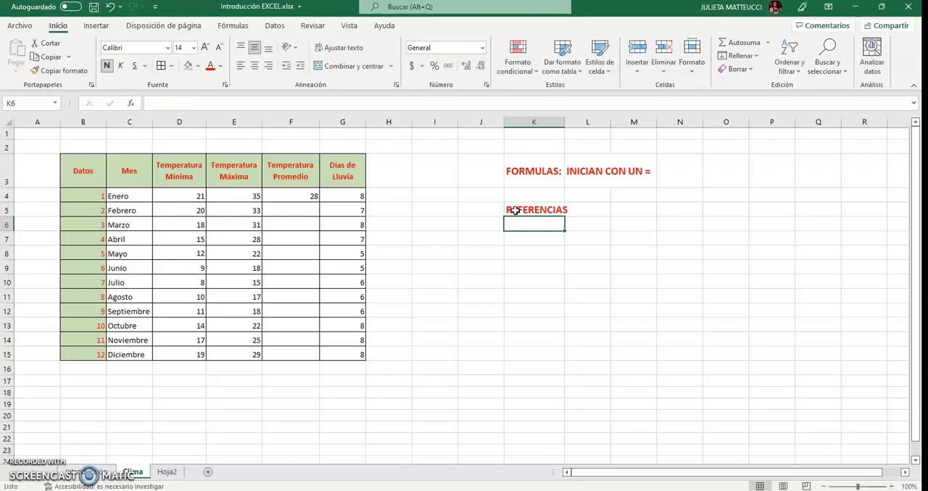
left_click(511, 239)
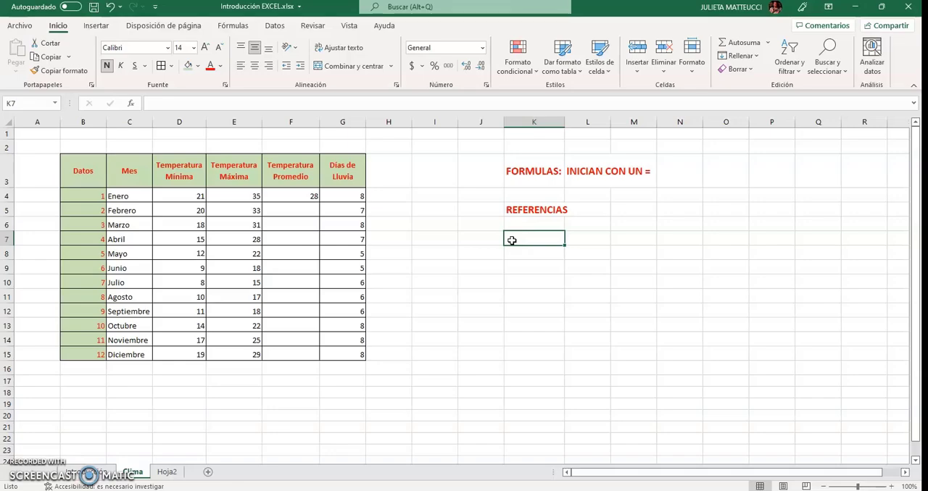
Delete the literal-number formula from Enero's average temperature cell, F4
left_click(313, 196)
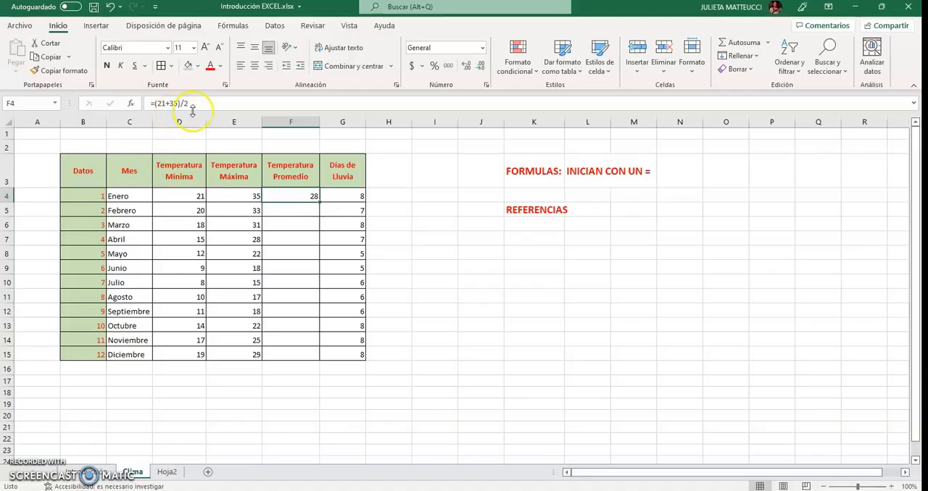
left_click_drag(201, 105, 158, 103)
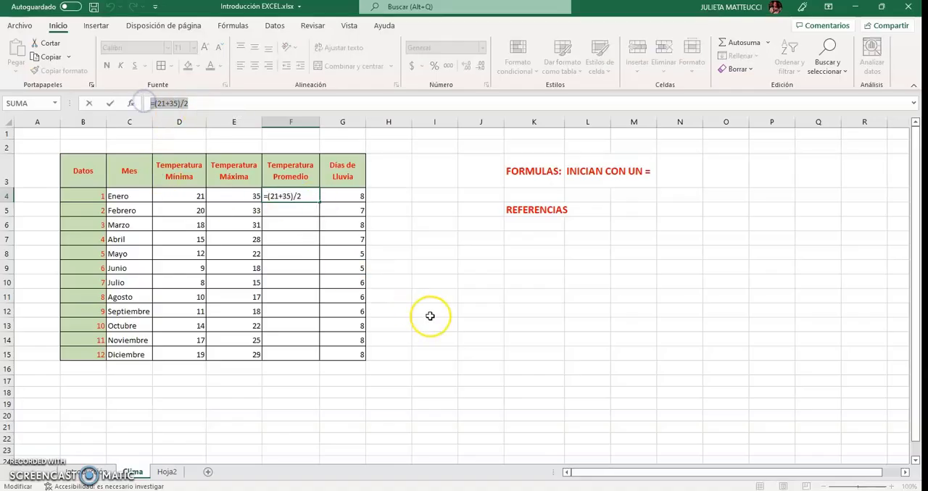
key("Delete")
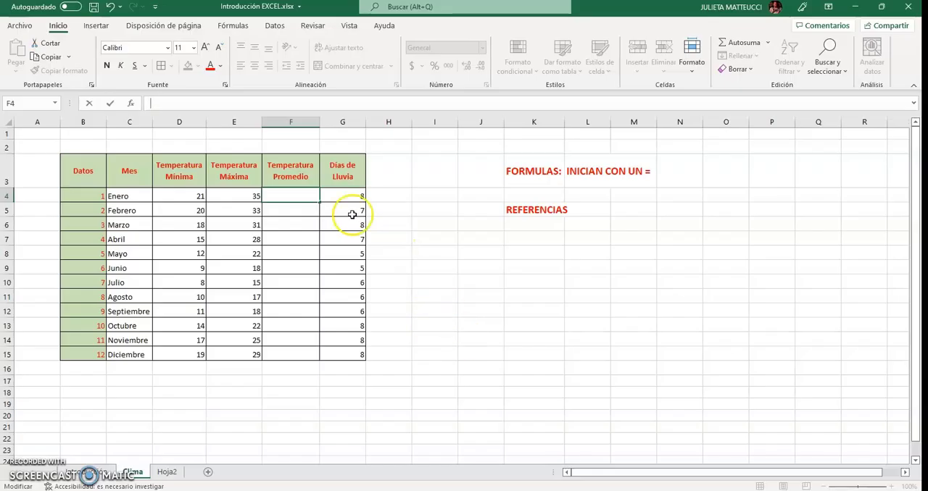
left_click(294, 196)
left_click(309, 214)
left_click(305, 193)
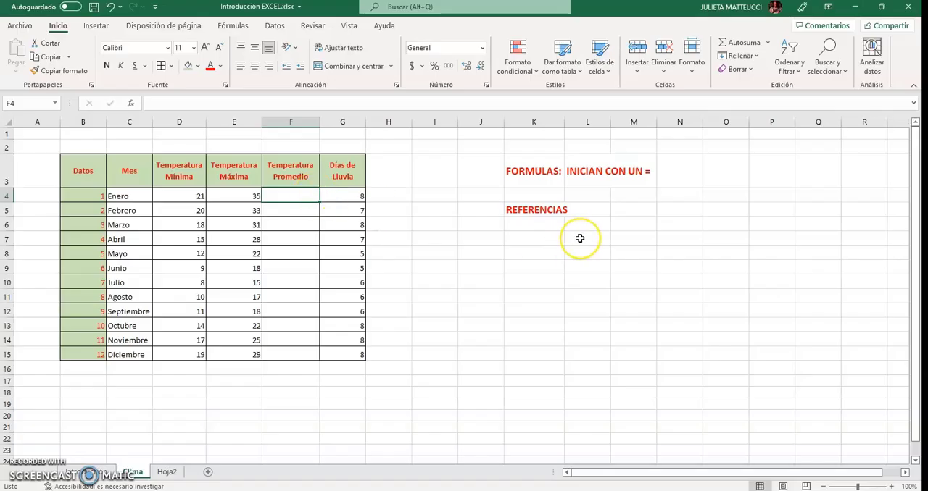
Calculate Enero's average temperature in F4 with cell references, using the formula =(D4+E4)/2
type("=")
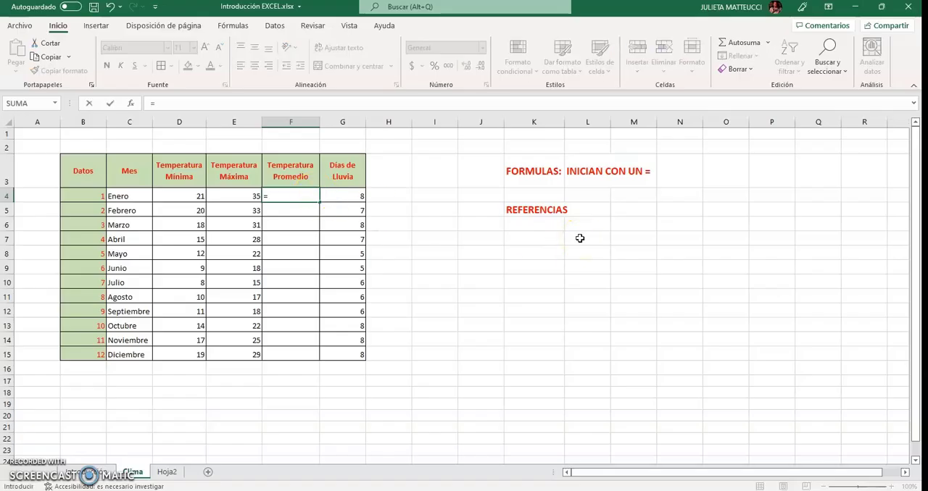
type("(")
left_click(162, 195)
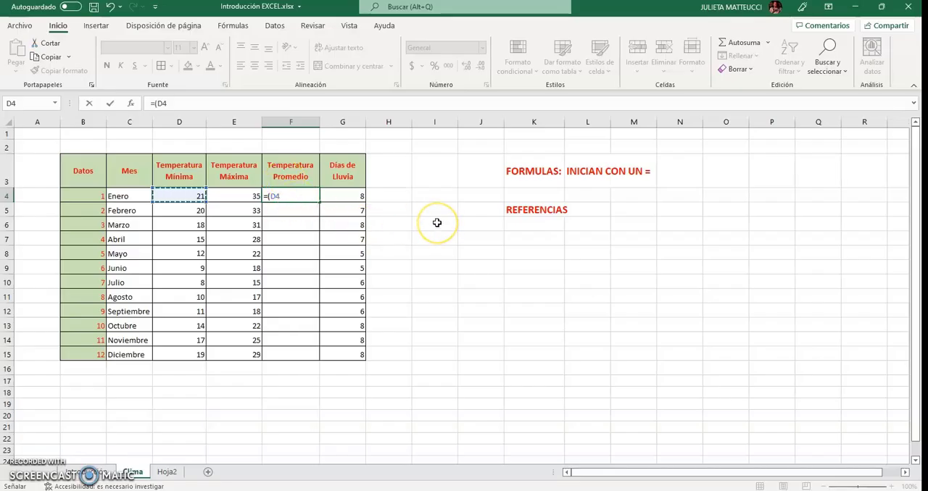
type("+")
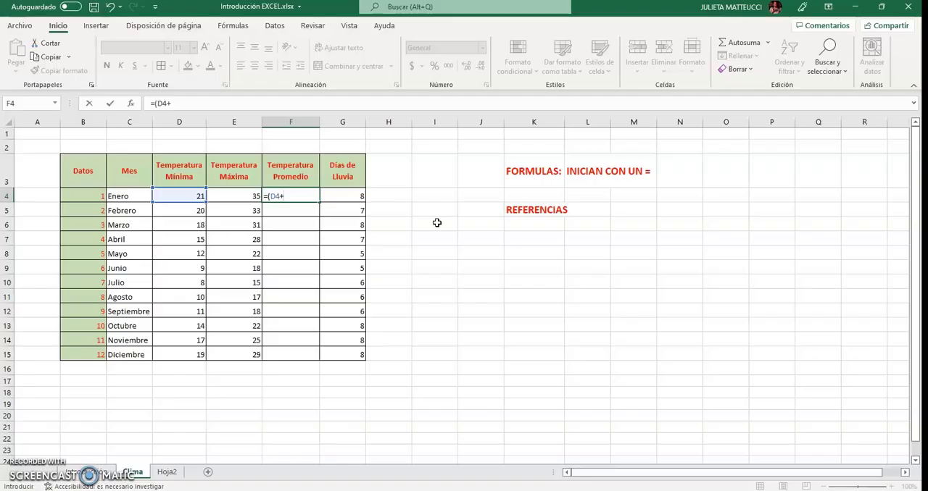
left_click(231, 195)
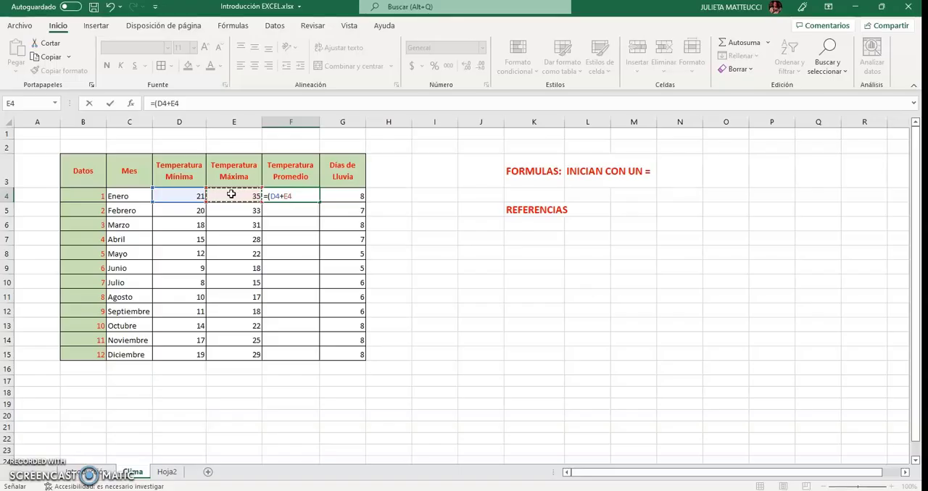
type(")")
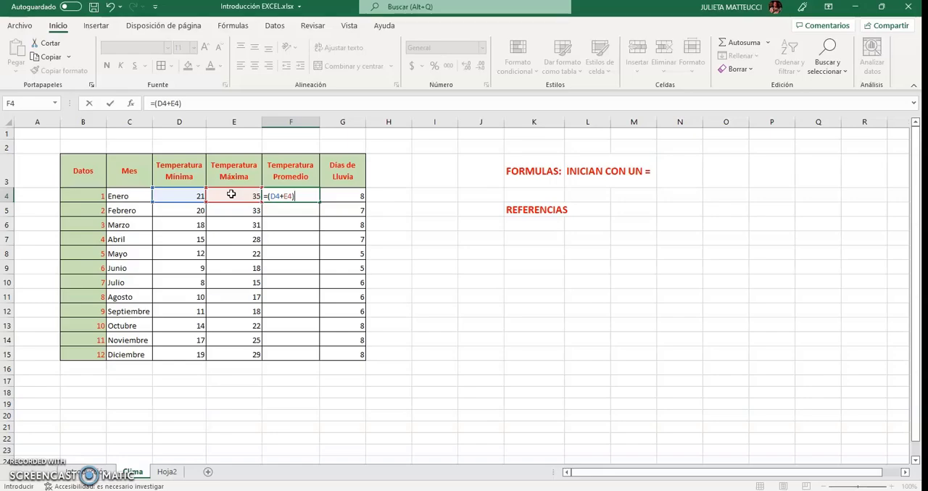
type("/2")
key("Return")
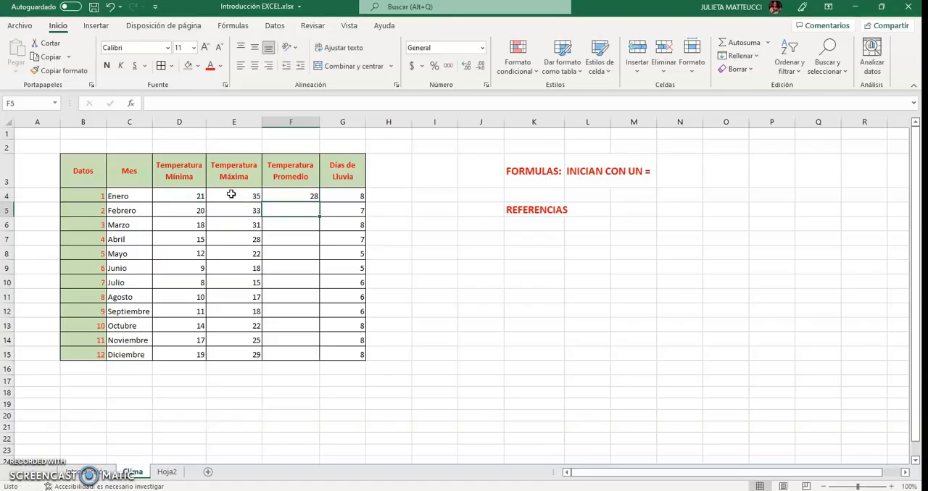
left_click(303, 196)
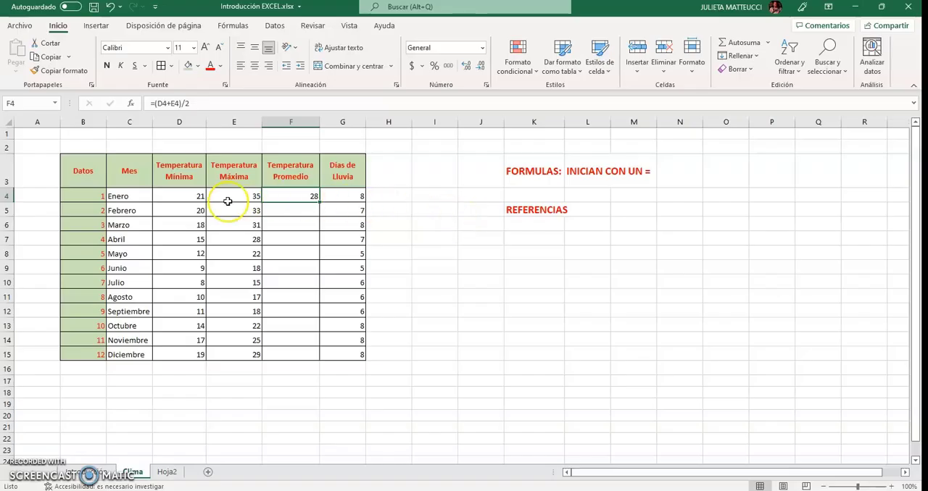
left_click(188, 196)
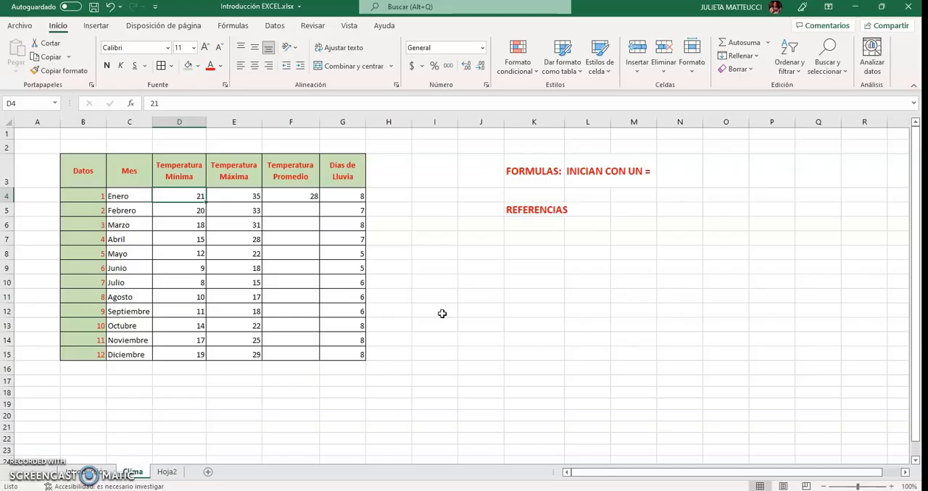
Set Enero's minimum temperature in D4 to 18 and check the average temperature formula in F4
type("18")
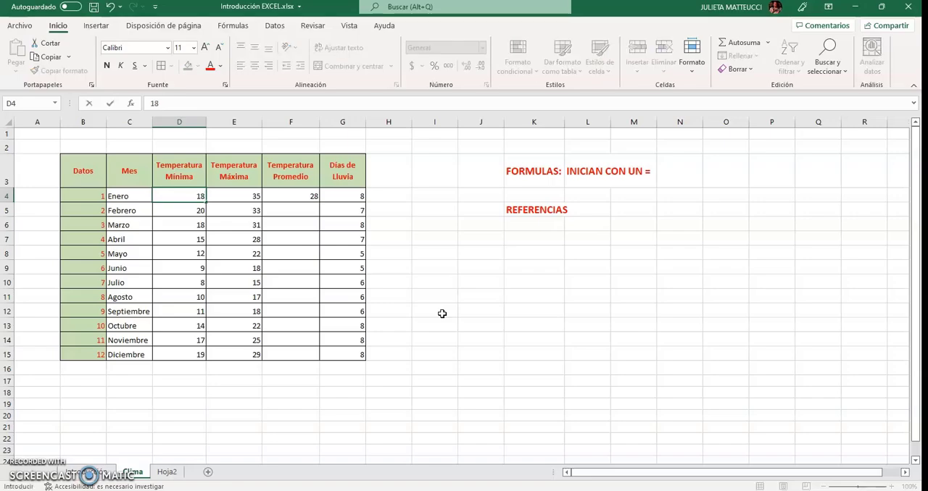
key("Return")
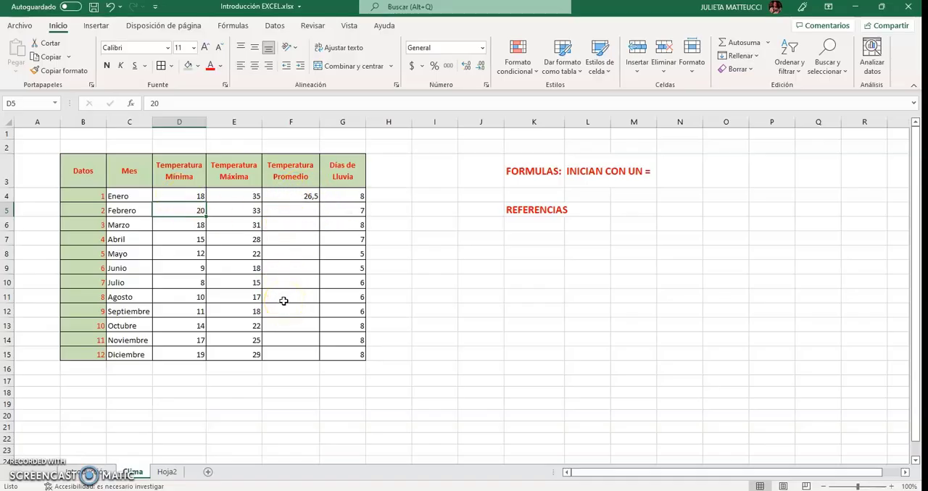
left_click(294, 196)
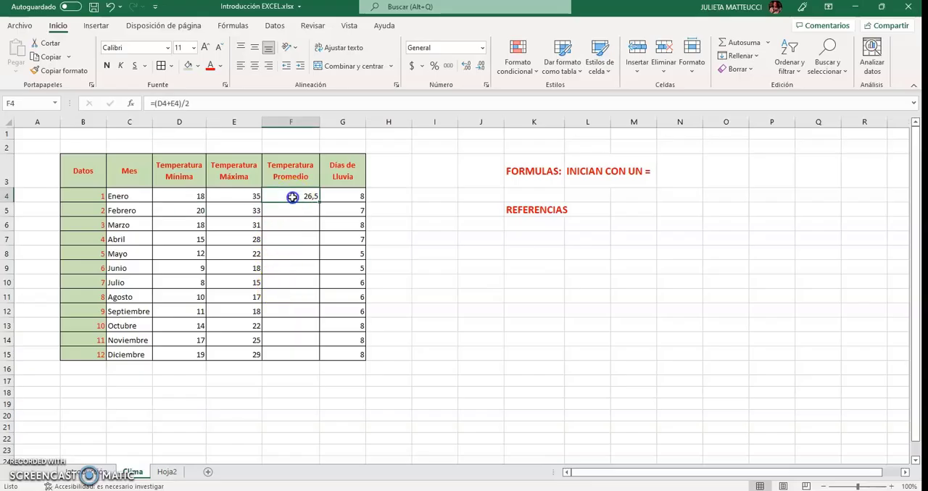
Extend the note in K5 to read "REFERENCIAS RELATIVA"
left_click(537, 209)
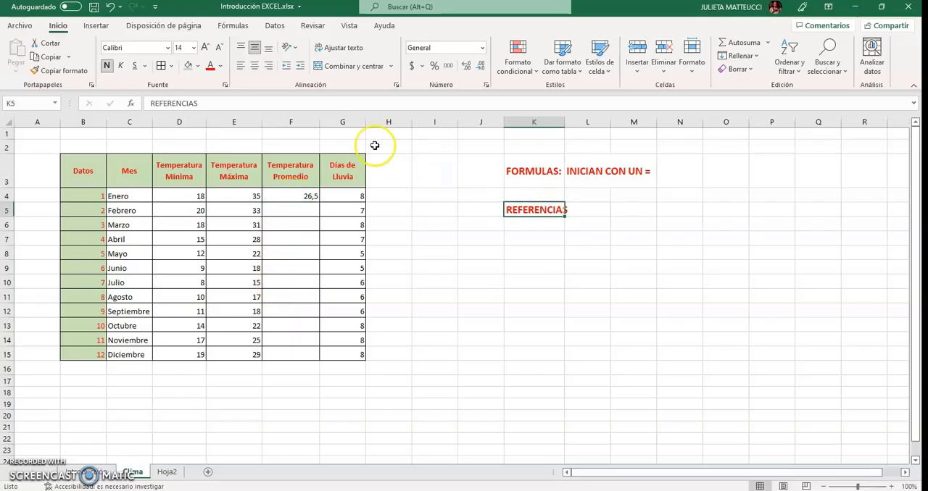
left_click(292, 103)
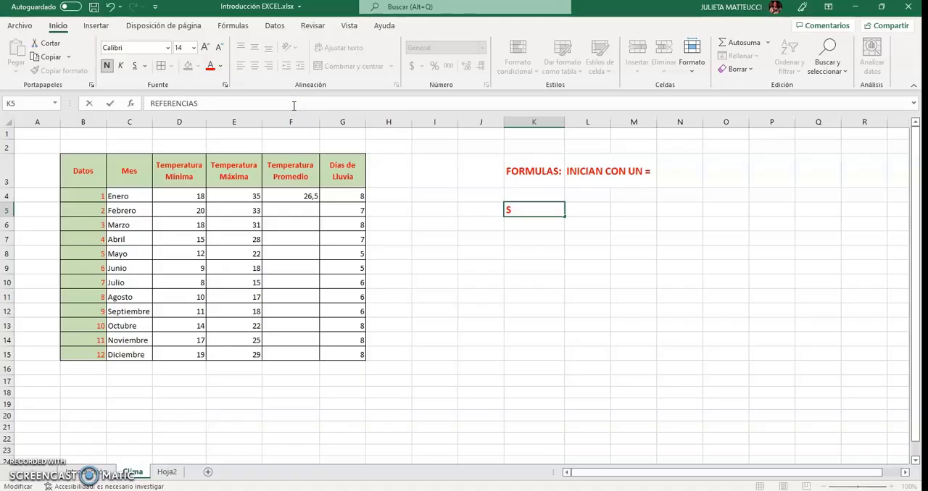
type("RELA")
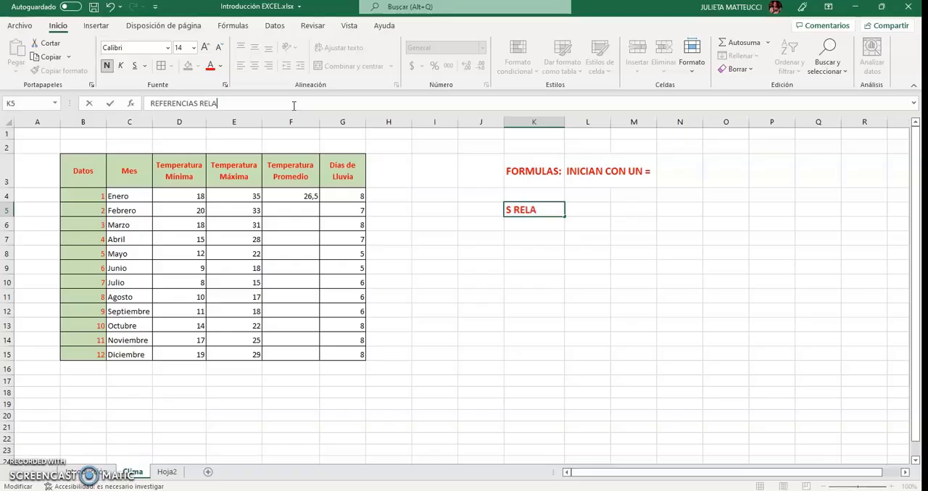
type("TIVA")
key("Return")
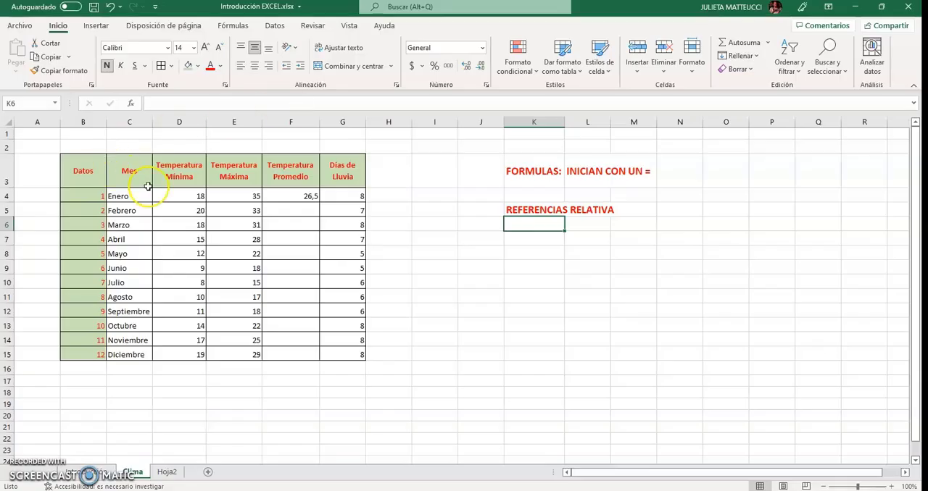
Copy Enero's average temperature formula from F4 down through Diciembre in F15
left_click(303, 196)
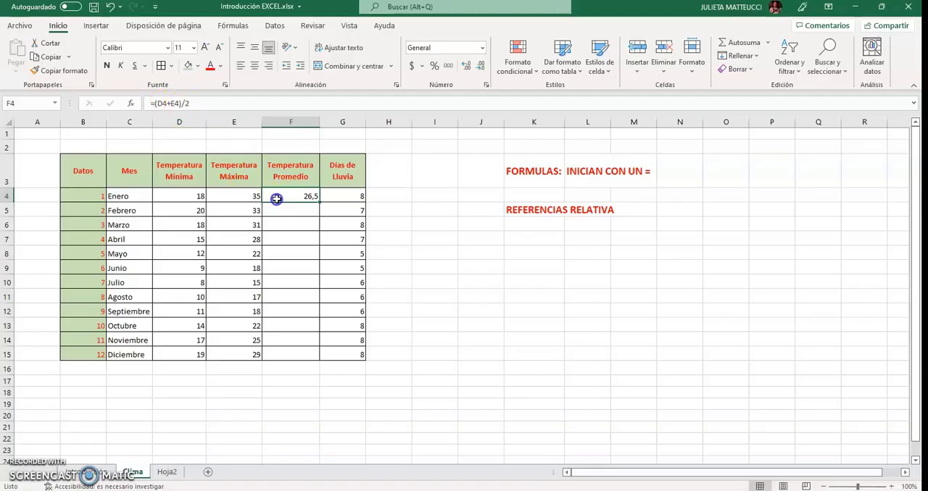
left_click(246, 197)
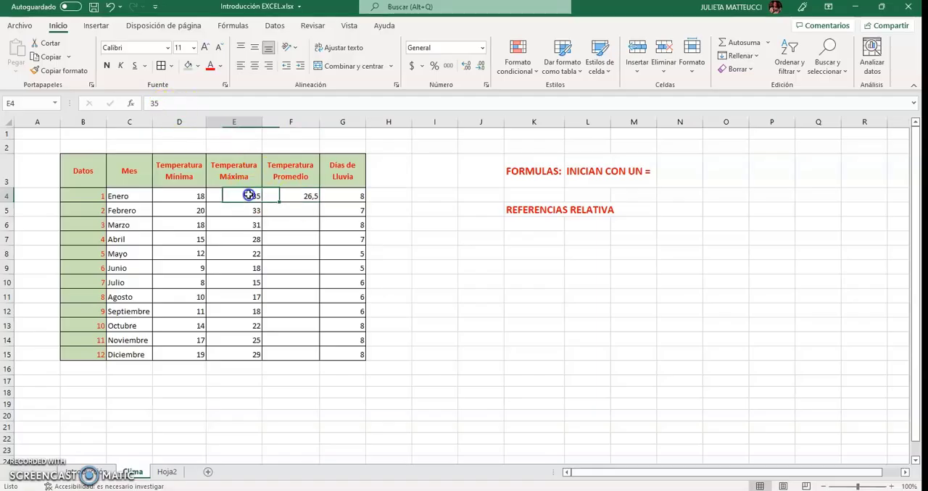
left_click(187, 196)
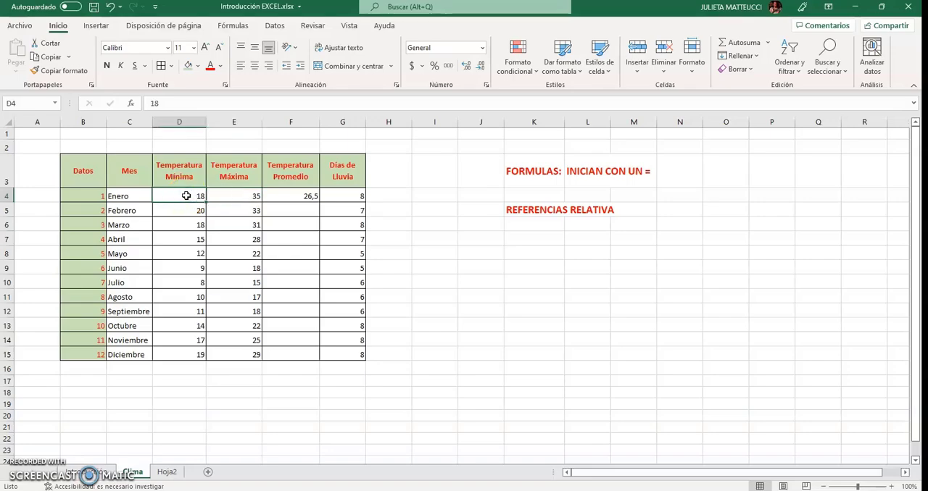
left_click(287, 194)
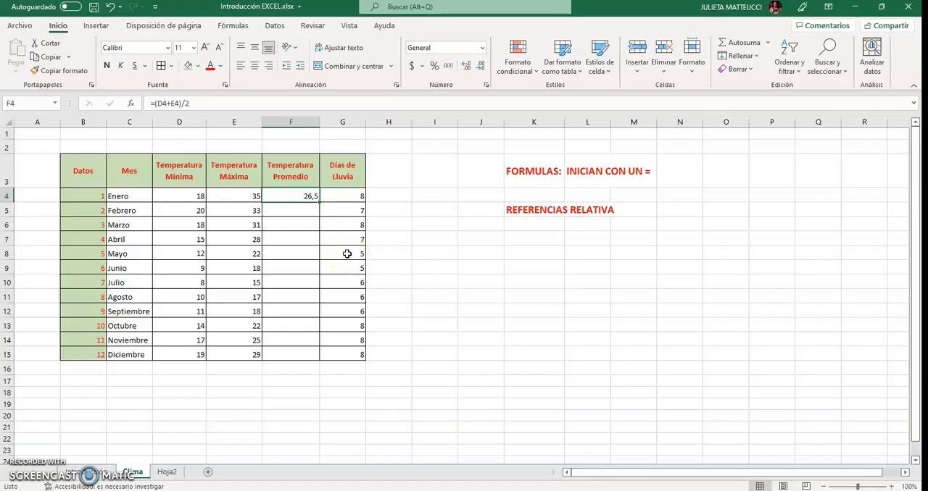
right_click(309, 196)
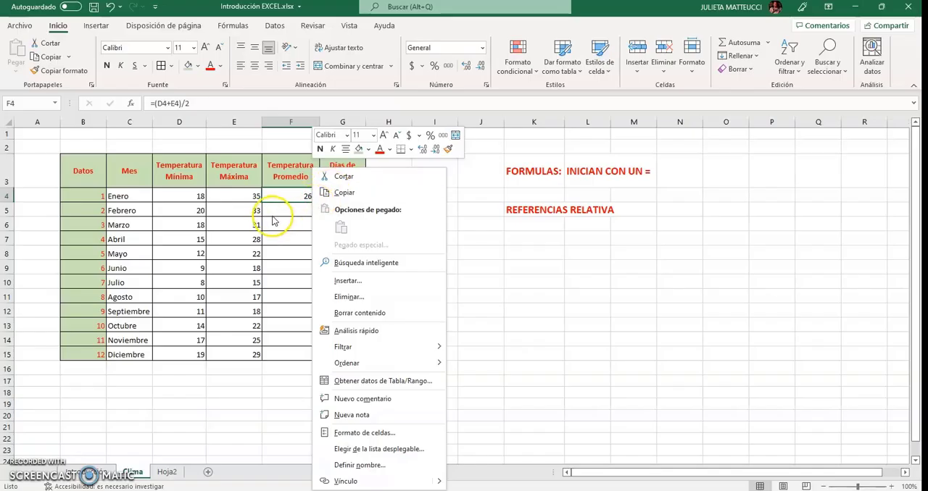
key("Escape")
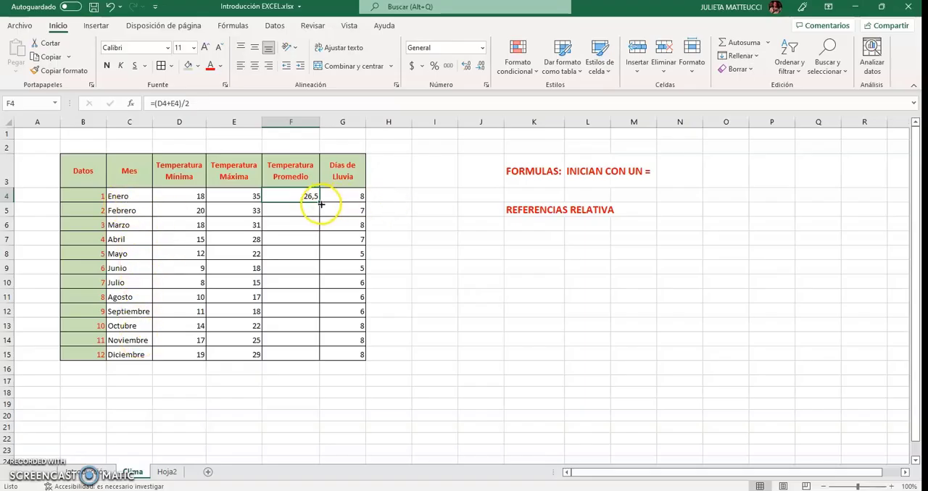
left_click_drag(320, 203, 326, 366)
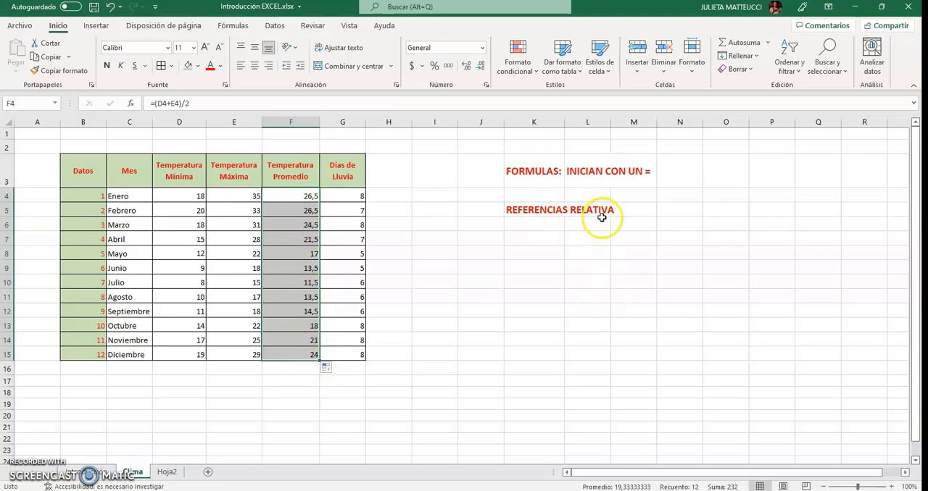
Examine the cell references in the copied Temperatura Promedio formulas, from Febrero down to Septiembre
left_click(300, 209)
left_click(298, 230)
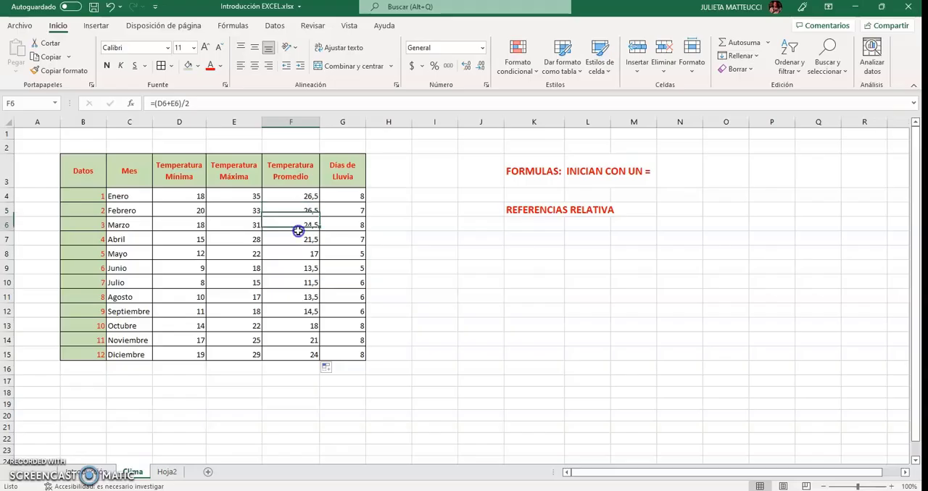
left_click(300, 241)
left_click(300, 254)
left_click(300, 268)
left_click(300, 283)
left_click(301, 297)
left_click(301, 310)
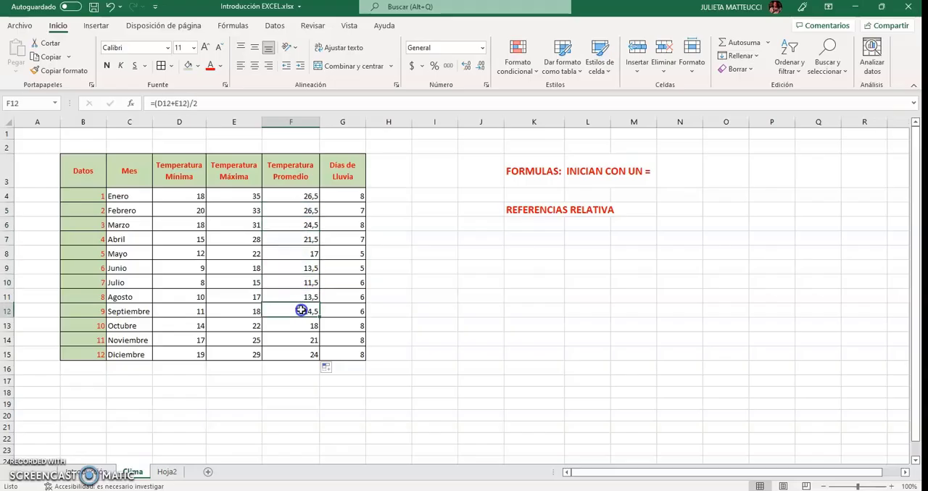
left_click(298, 208)
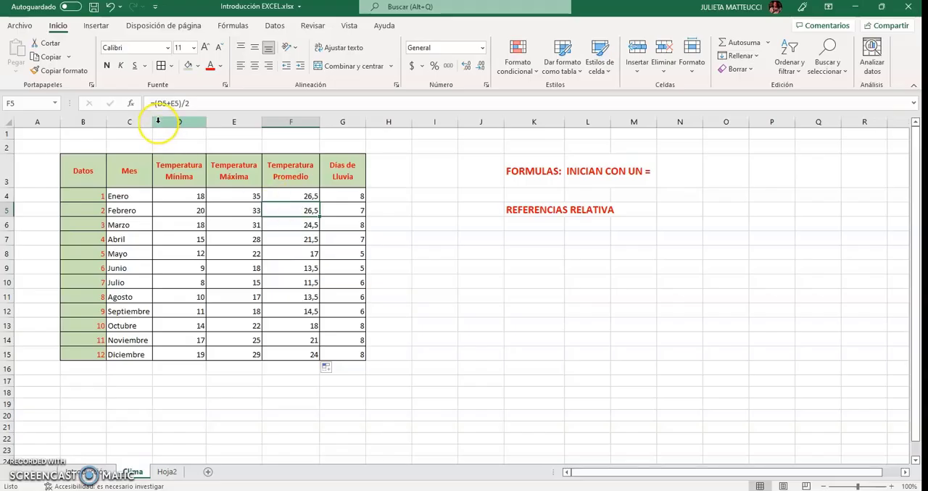
left_click(171, 105)
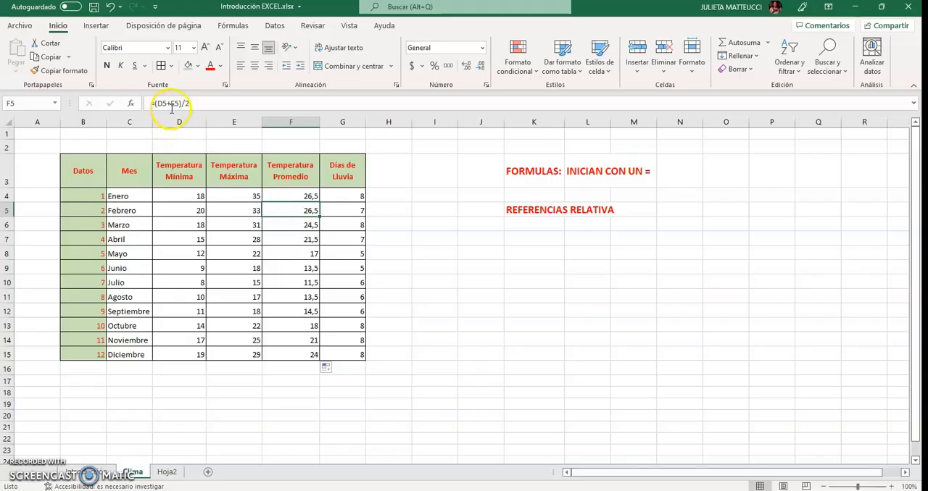
left_click(297, 251)
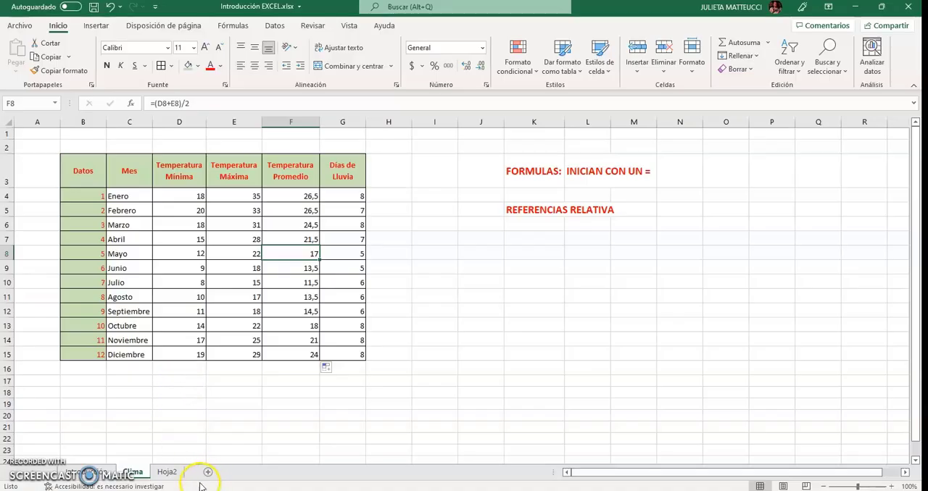
On the Hoja2 sheet, calculate enero 2019's Queda in F5 with the formula =C5-D5-E5
left_click(163, 476)
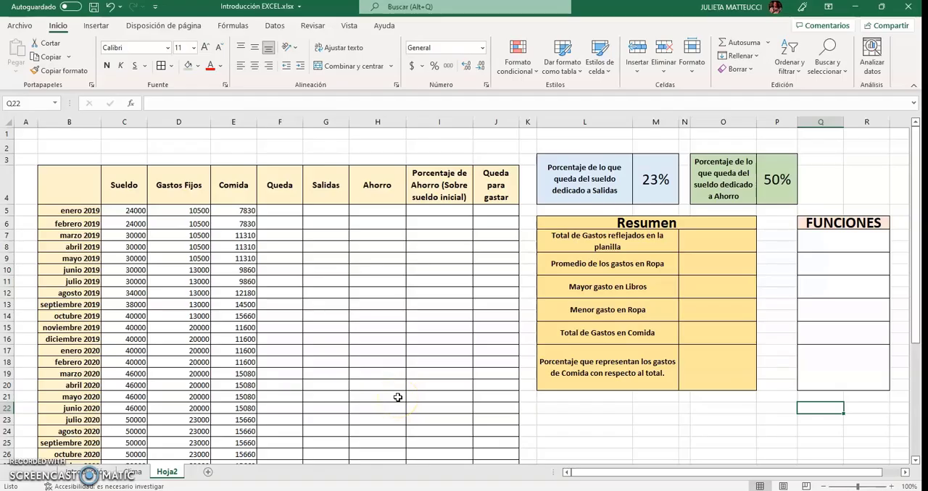
left_click(127, 209)
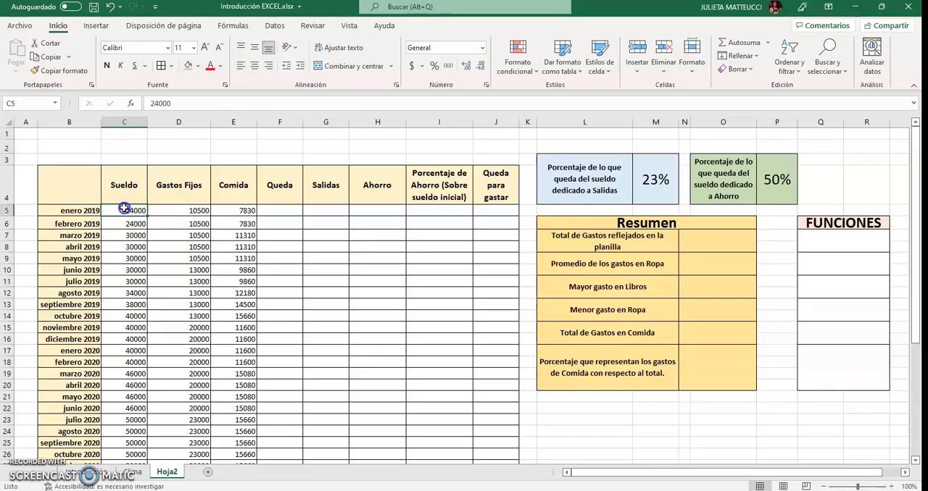
left_click(161, 212)
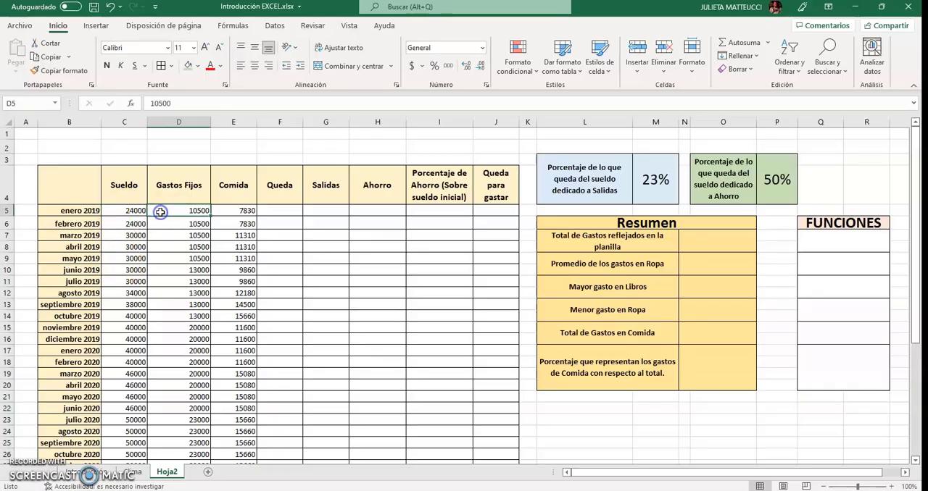
left_click(244, 212)
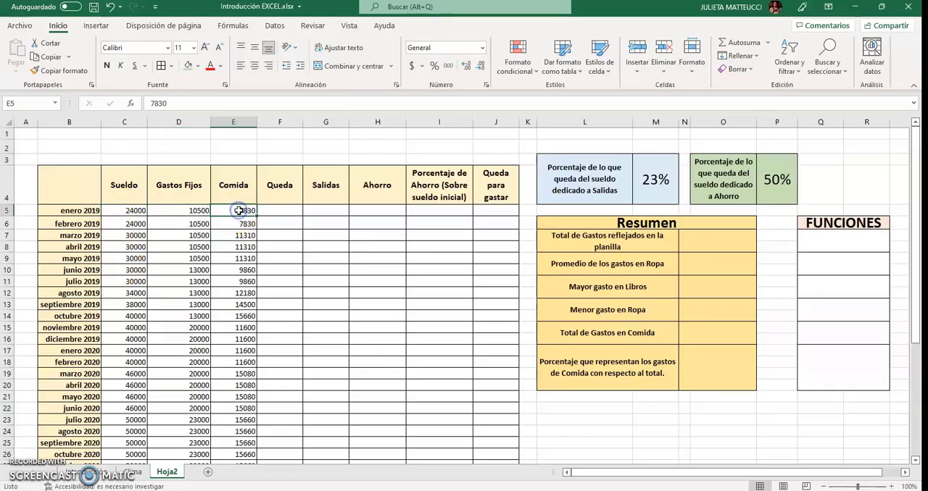
left_click(276, 210)
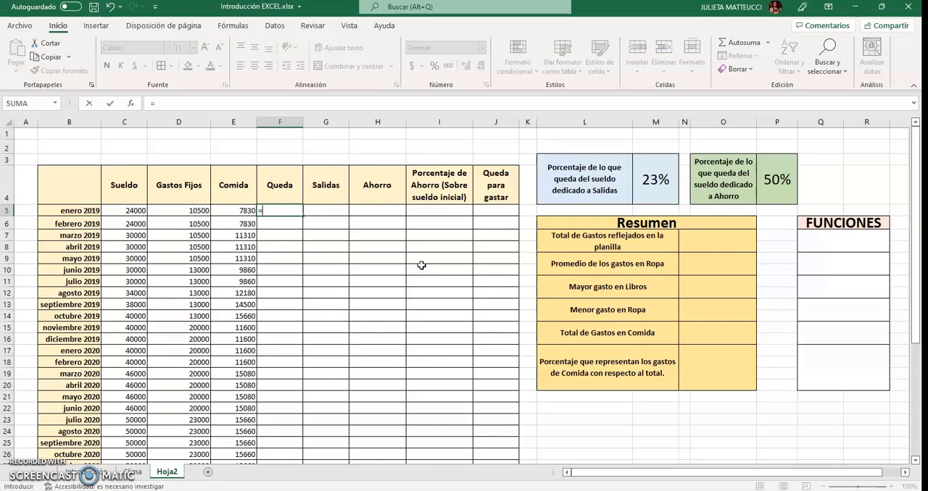
left_click(125, 209)
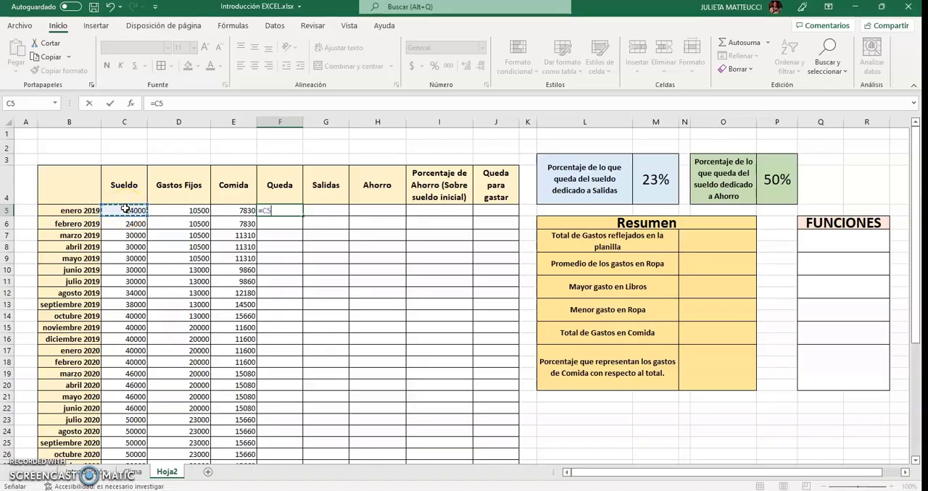
type("-")
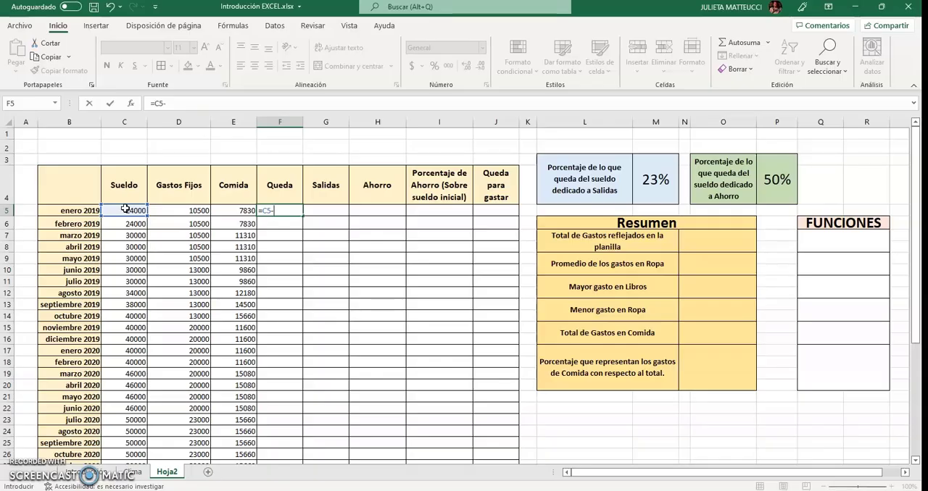
left_click(167, 209)
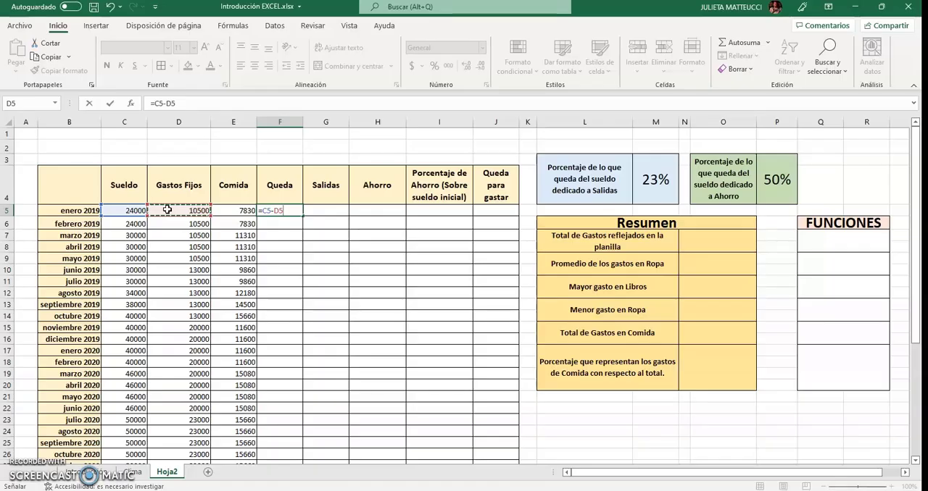
type("-")
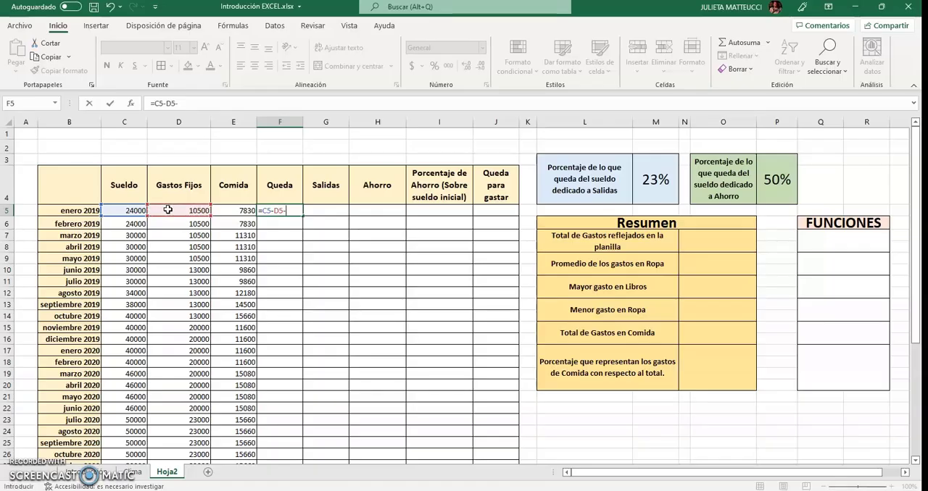
left_click(232, 208)
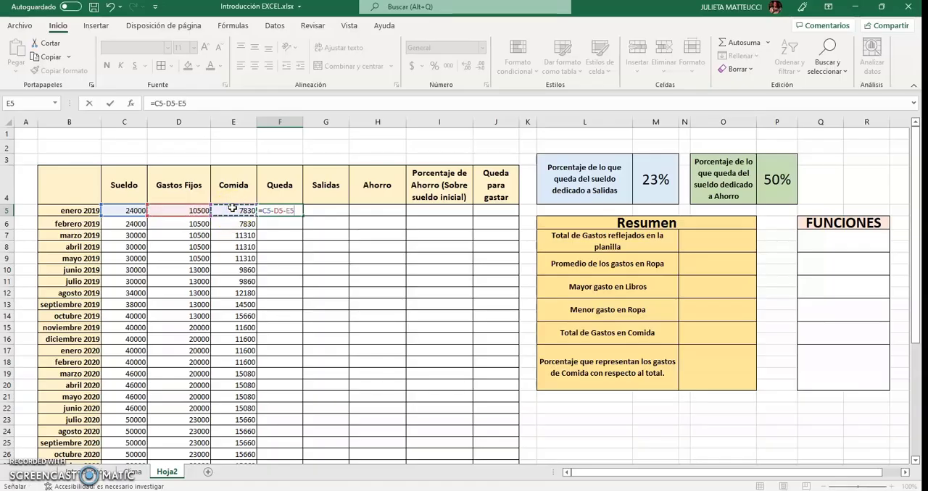
key("Return")
Copy the Queda formula from F5 down through abril 2022 in F44
left_click(286, 209)
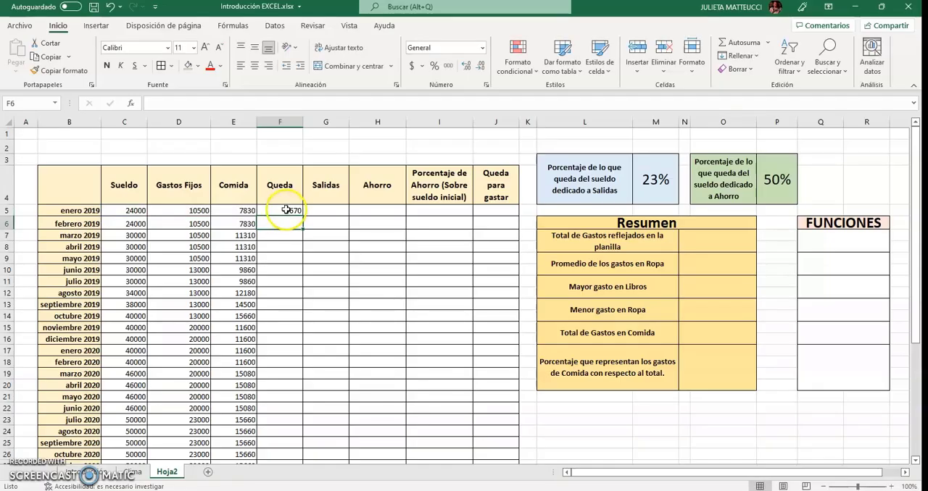
left_click(286, 210)
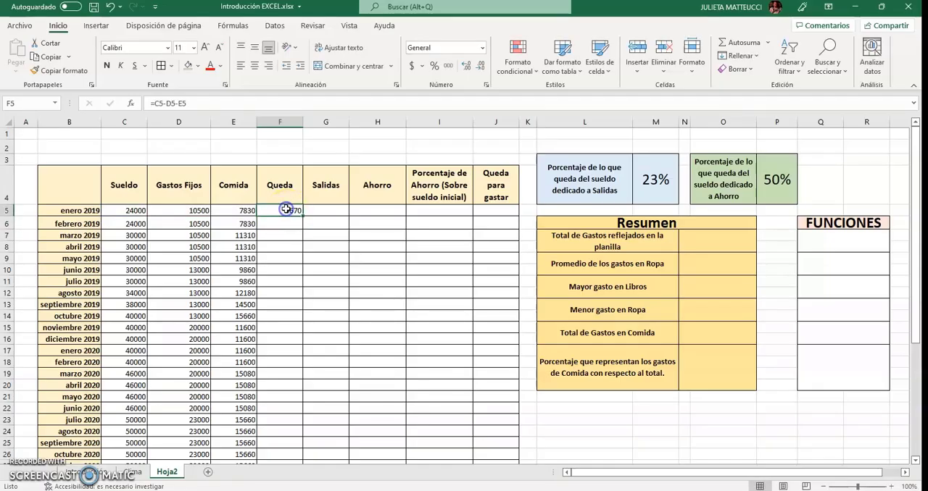
left_click_drag(299, 217, 292, 448)
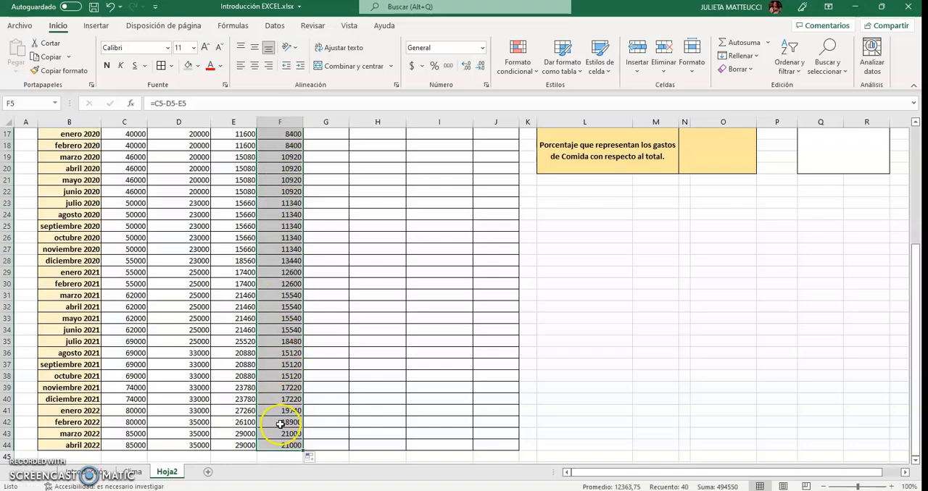
Examine the cell references in several copied Queda formulas, working back up to enero 2019 in F5
scroll(281, 403, "up", 5)
left_click(283, 390)
left_click(279, 341)
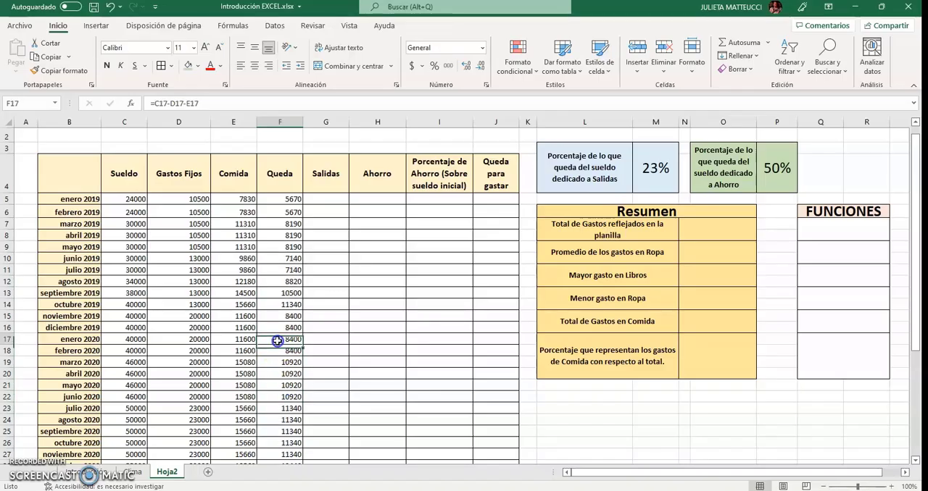
left_click(278, 303)
left_click(279, 260)
left_click(281, 223)
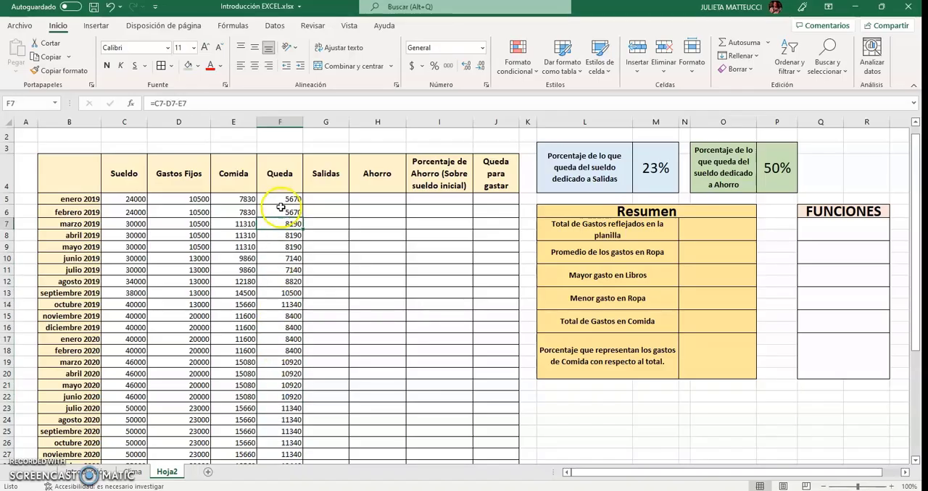
left_click(282, 199)
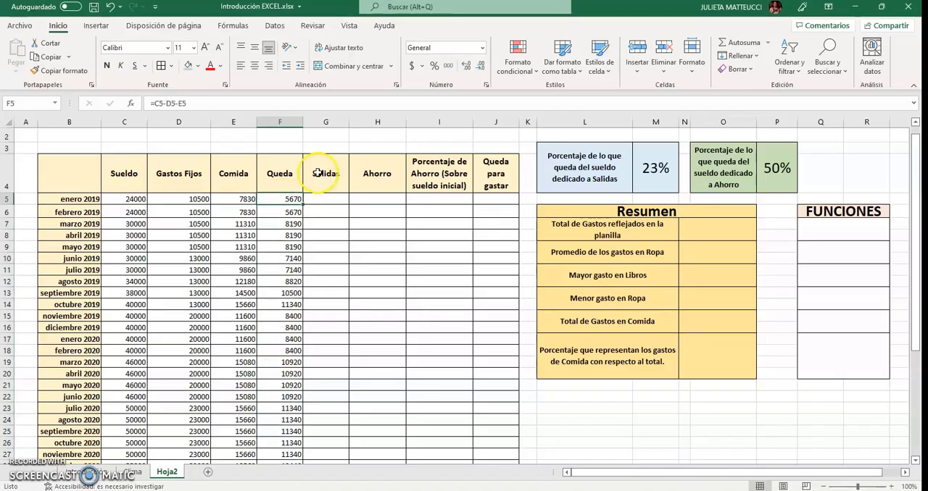
Calculate enero 2019's Salidas in G5 with the formula =F5*M3
left_click(323, 200)
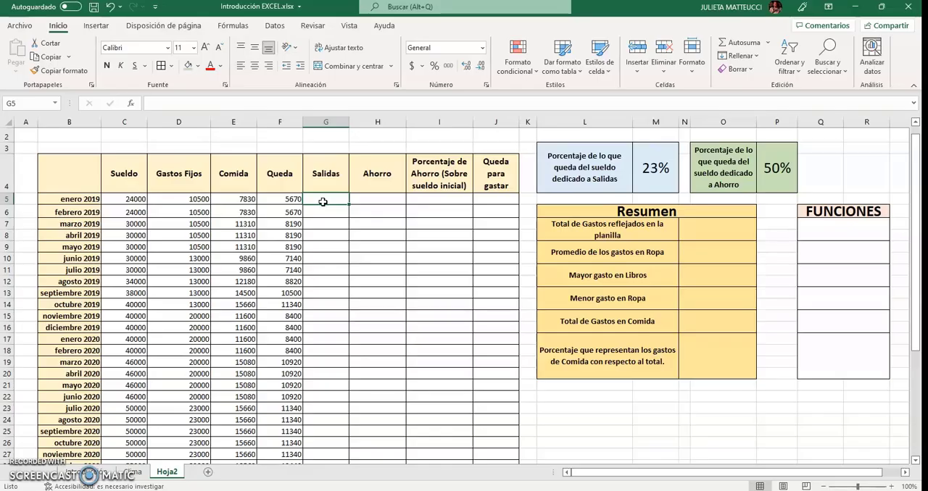
type("=")
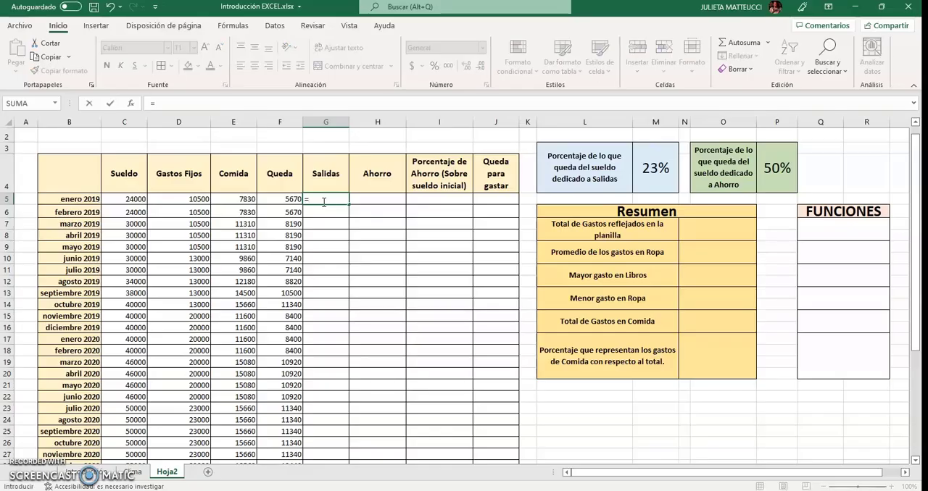
left_click(289, 199)
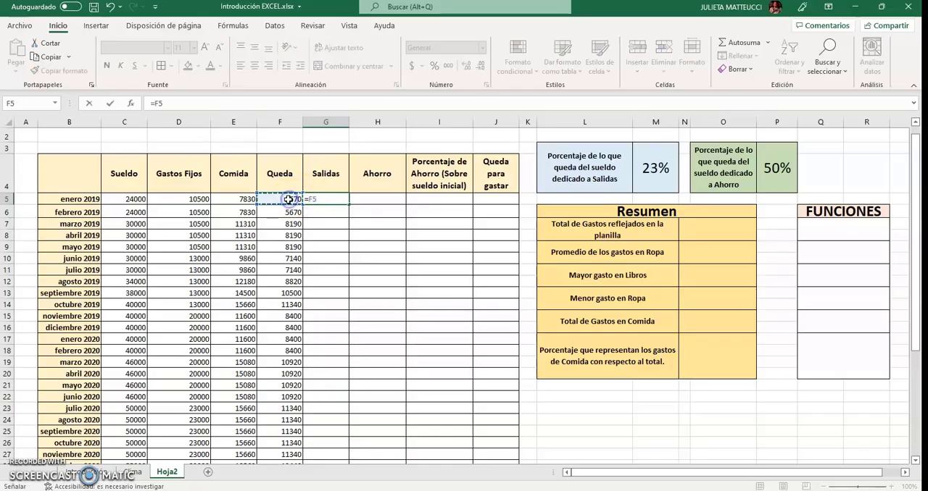
type("*")
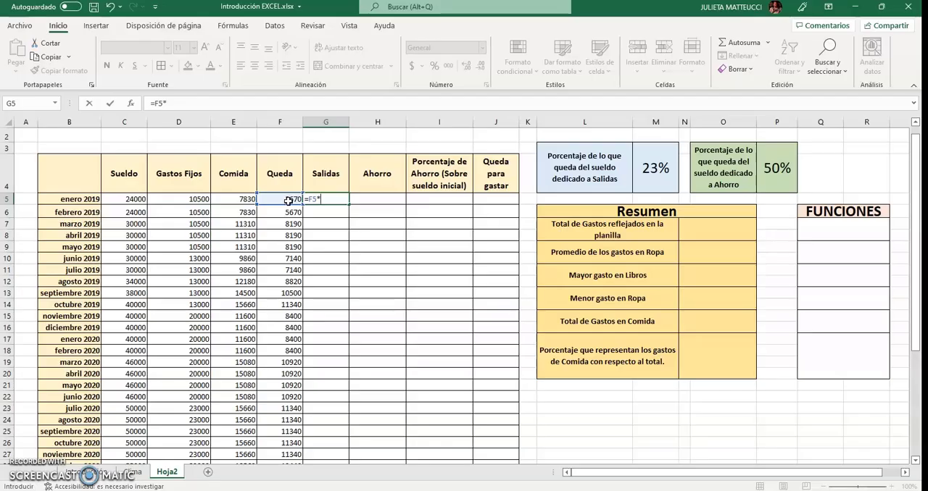
left_click(650, 177)
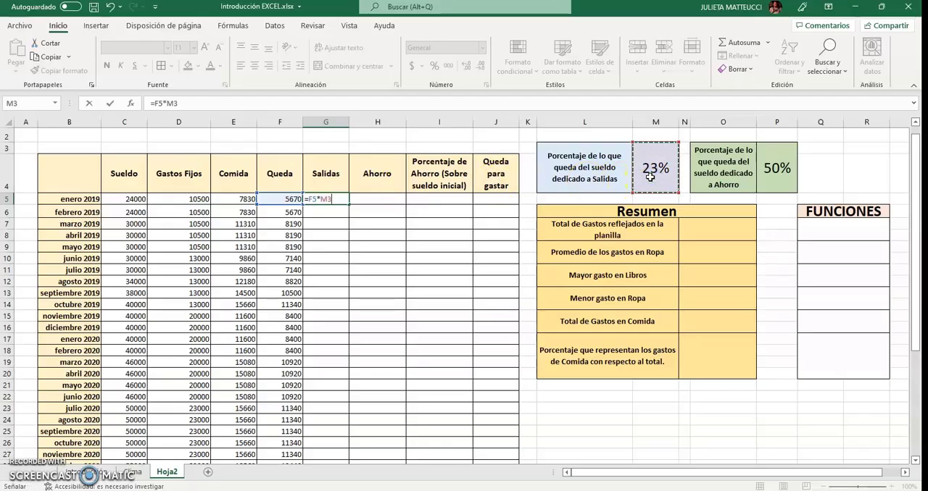
key("Return")
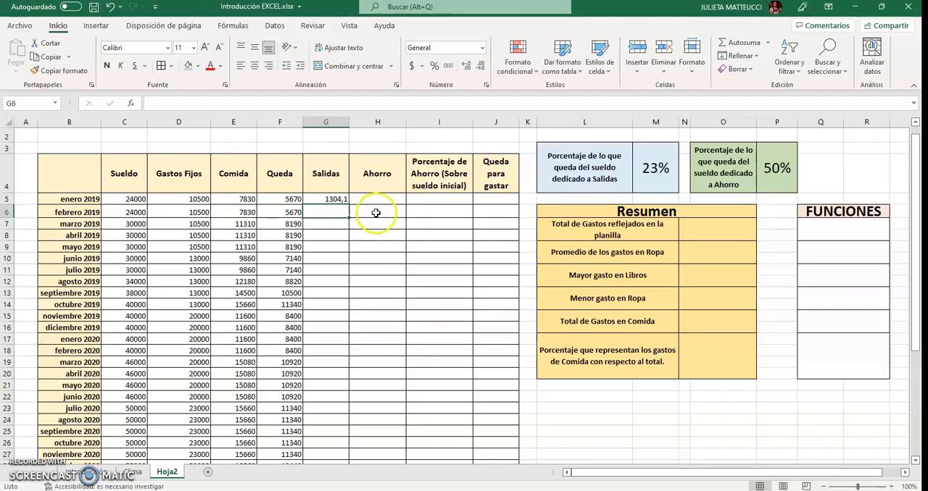
Try copying the Salidas formula with its relative M3 reference from G5 down through mayo 2019 in G9
left_click(338, 198)
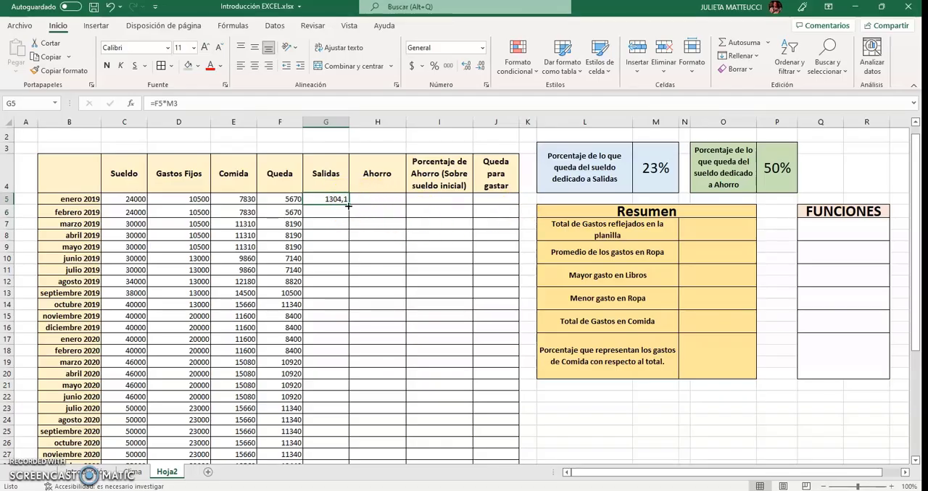
left_click_drag(348, 205, 345, 251)
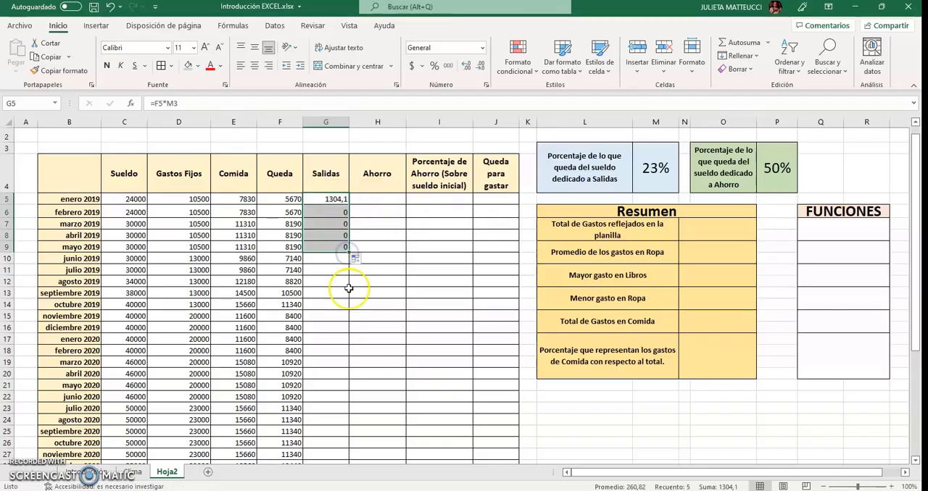
left_click(331, 317)
Compare the copied Salidas formulas for febrero and marzo 2019 with the original enero 2019 formula in G5
left_click(335, 210)
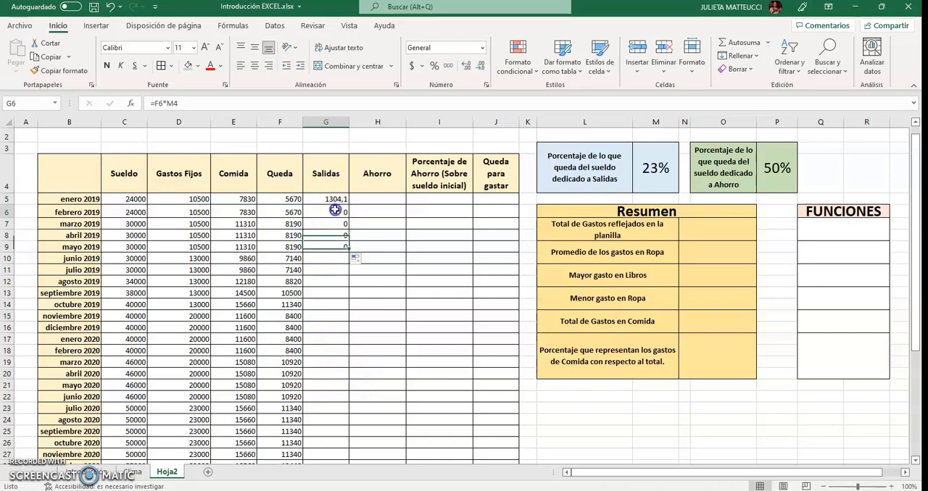
left_click(413, 297)
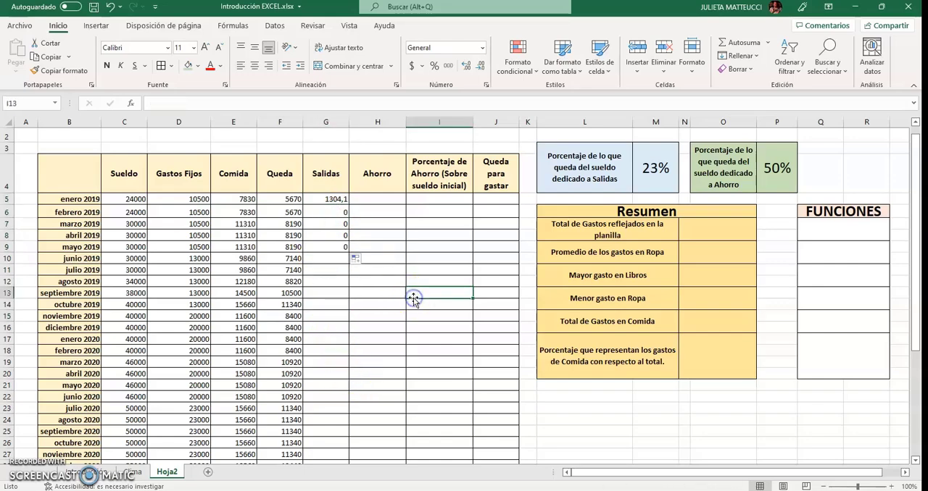
left_click(340, 212)
left_click(338, 226)
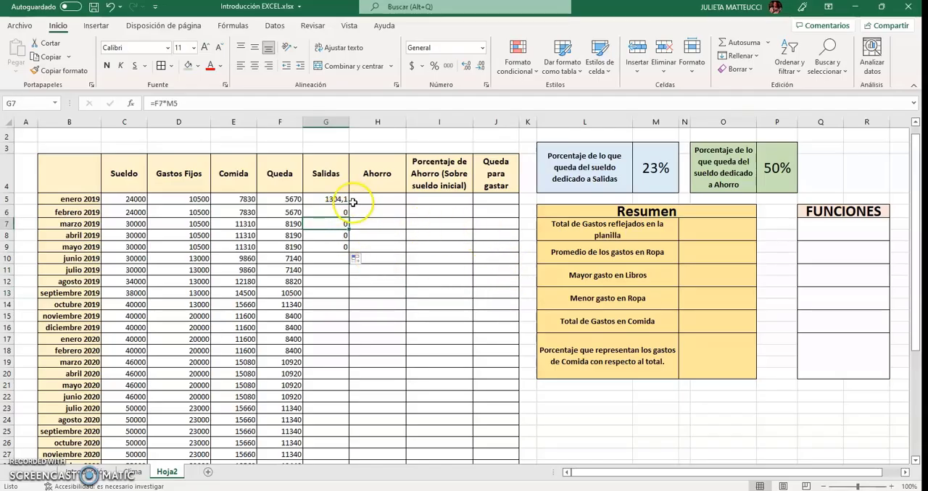
left_click(332, 199)
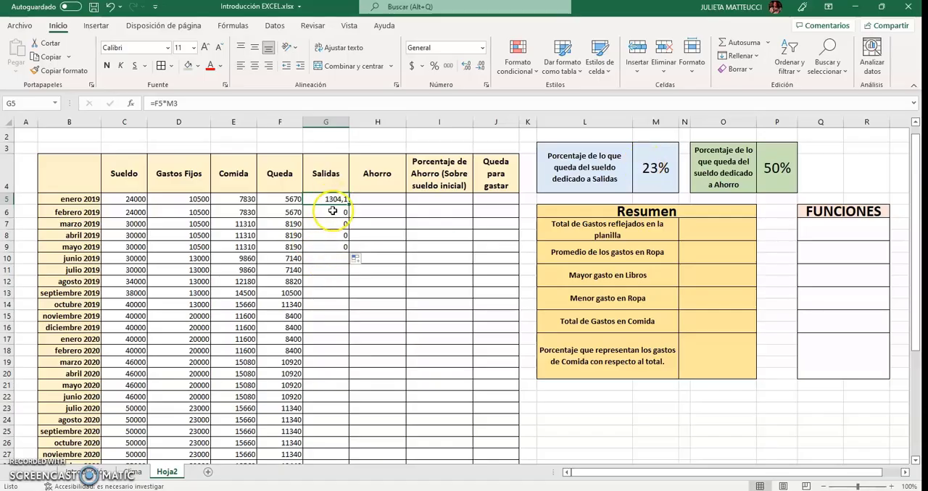
left_click(291, 200)
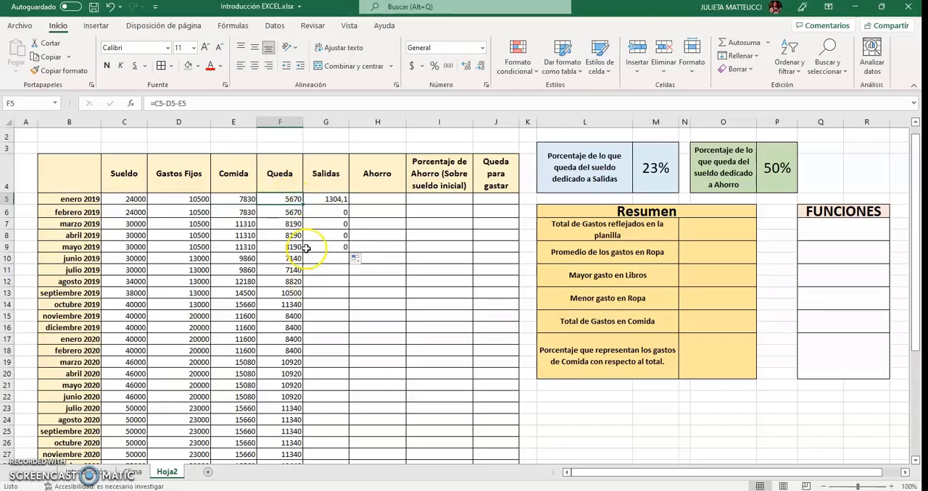
Examine which Queda and percentage cells the Salidas formulas in G5, G6 and G8 refer to, compared with the percentage in M3
left_click(329, 199)
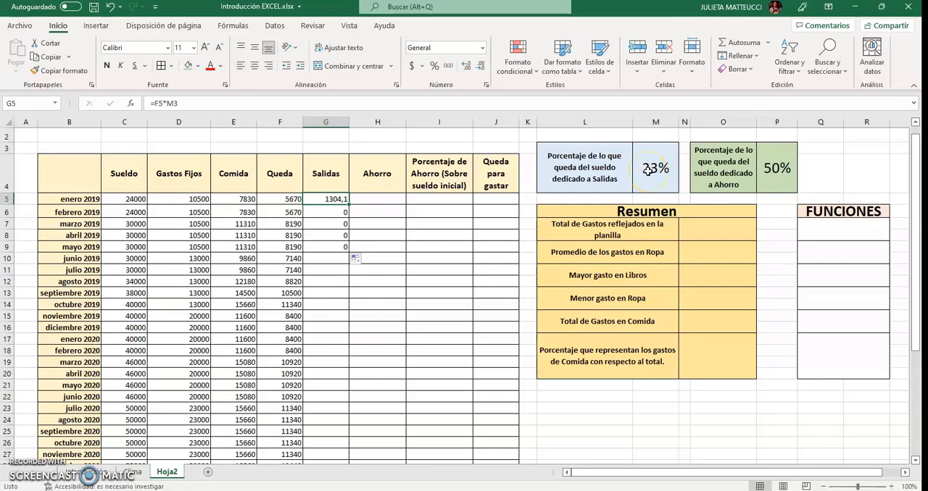
left_click(340, 213)
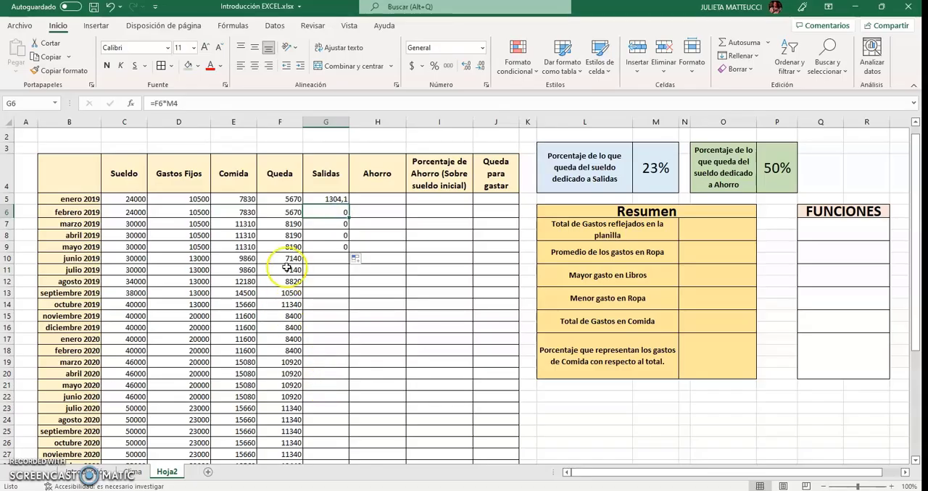
left_click(282, 213)
left_click(322, 213)
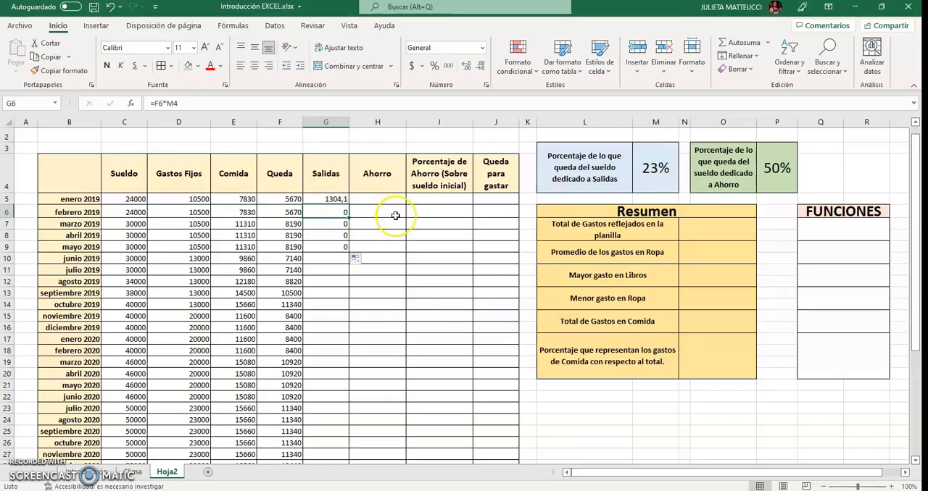
left_click(661, 196)
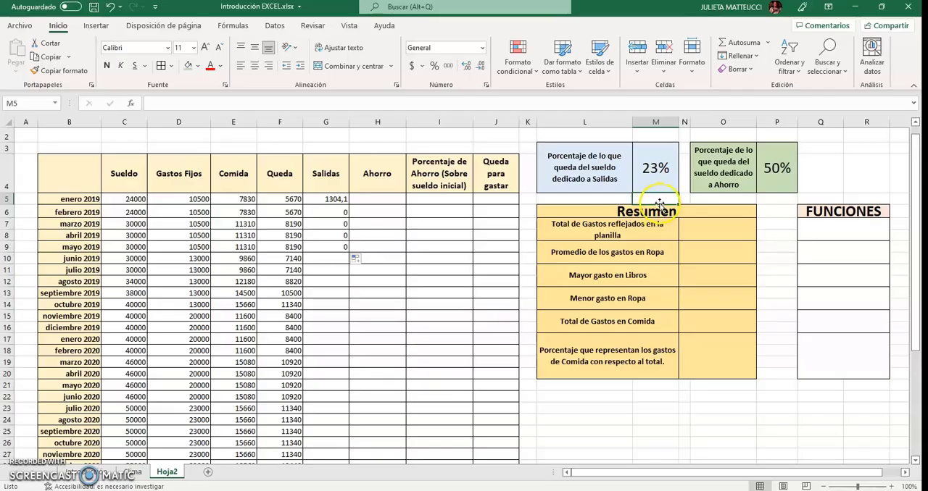
left_click(339, 210)
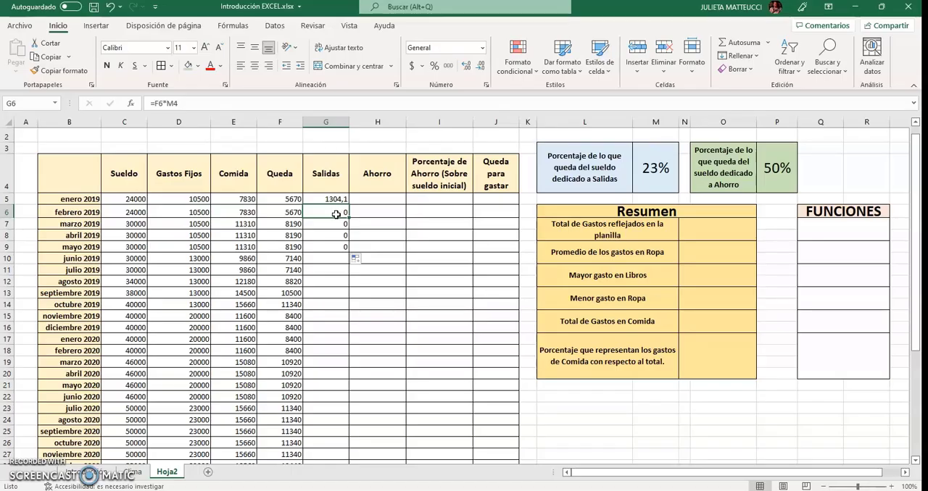
left_click(650, 153)
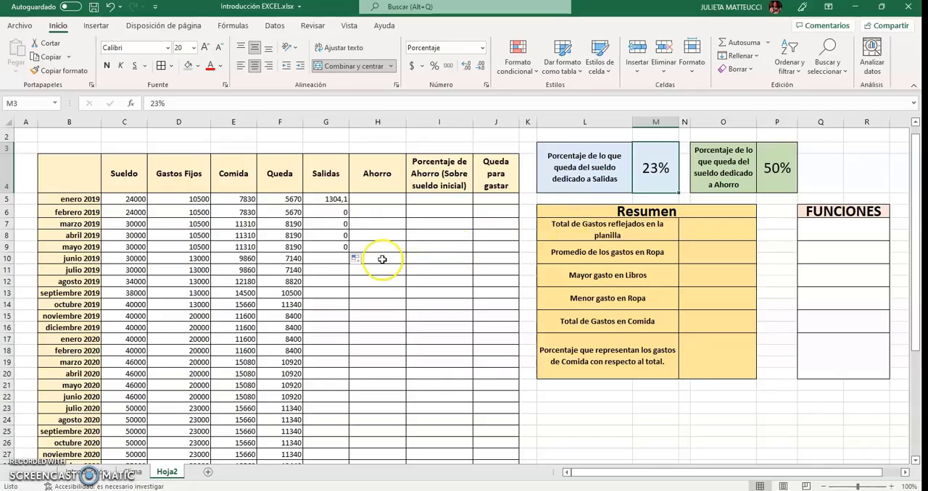
left_click(343, 237)
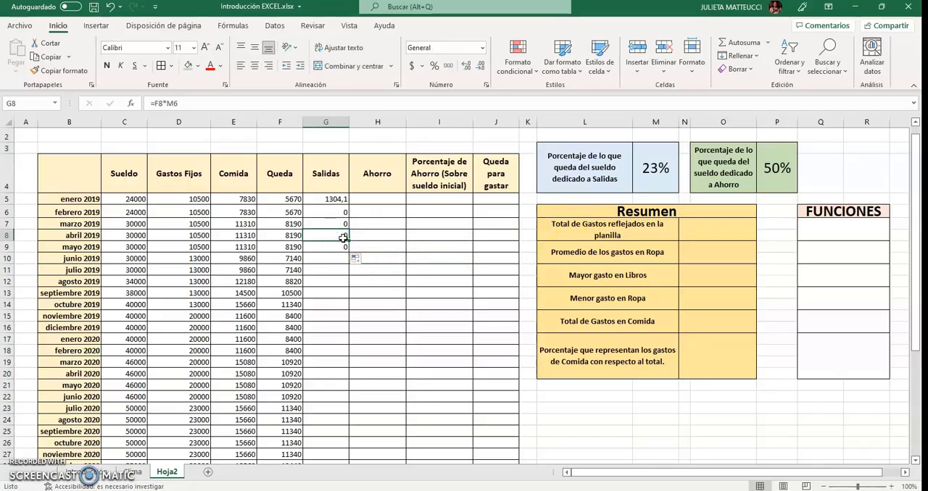
left_click(656, 173)
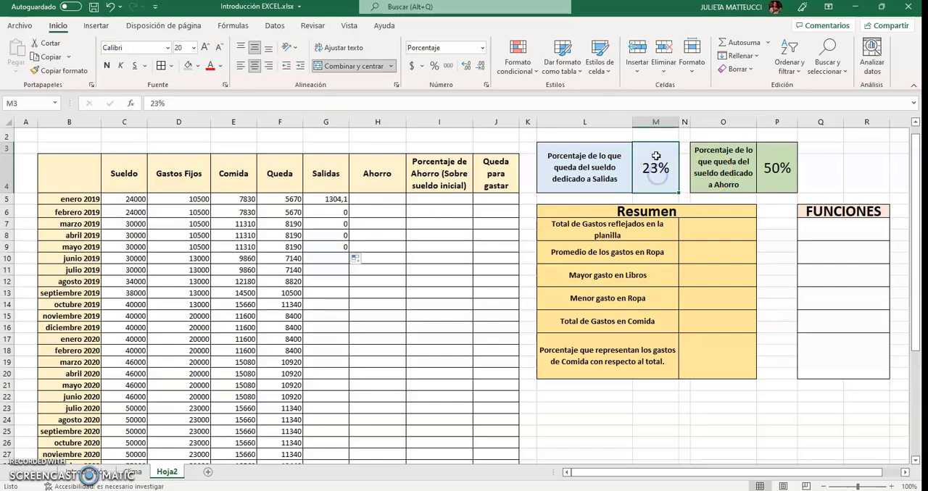
left_click(651, 187)
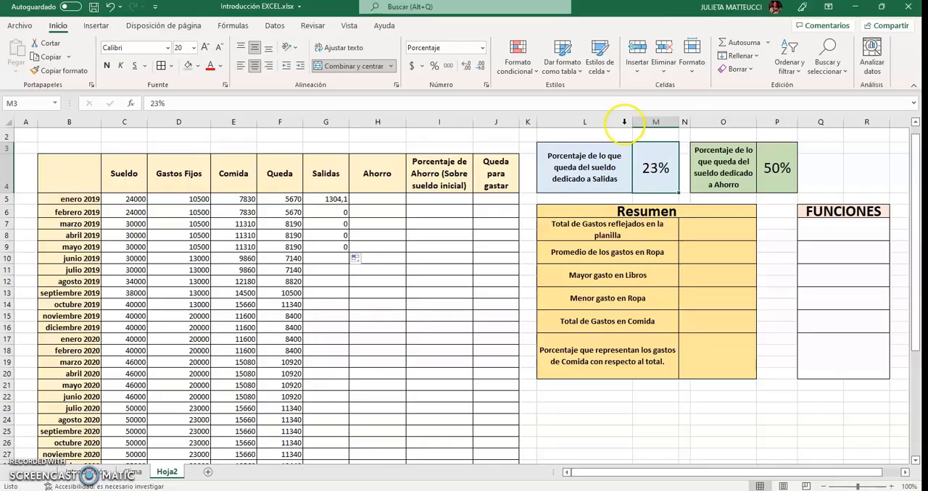
Make the Salidas percentage reference absolute in G5, so the formula reads =F5*$M$3
left_click(329, 199)
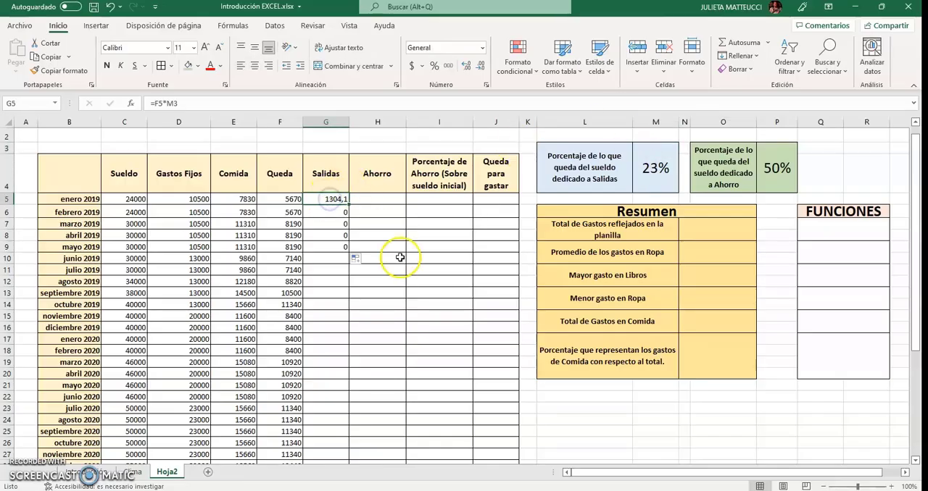
left_click(178, 104)
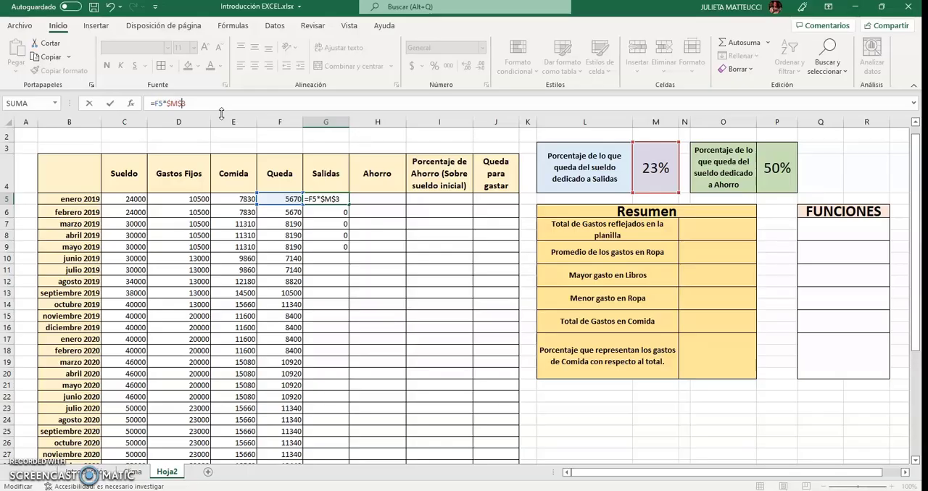
left_click(208, 110)
key("Return")
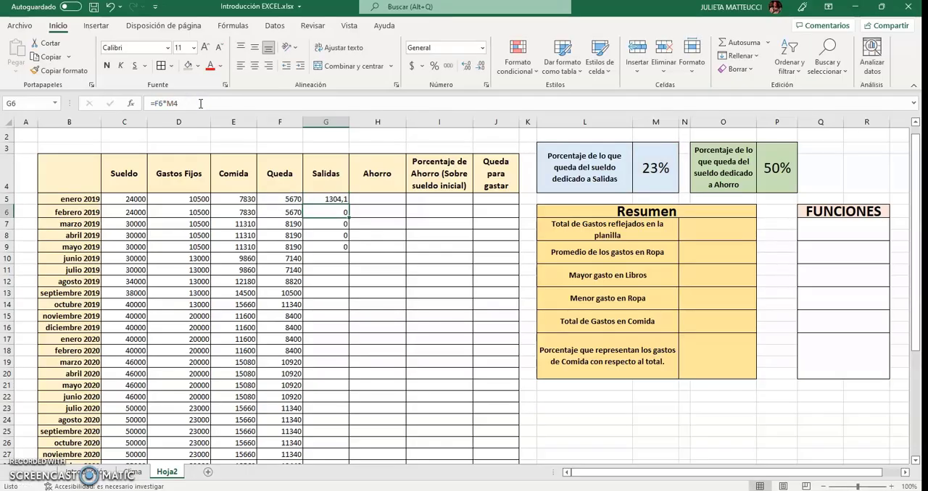
Copy the corrected Salidas formula from G5 down through julio 2019 in G11 and check the references in the copies
left_click(327, 199)
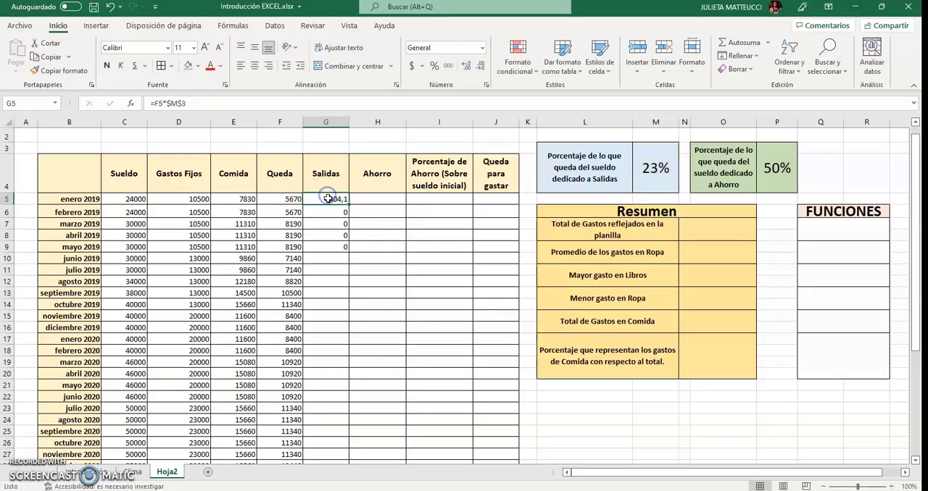
left_click_drag(349, 203, 349, 271)
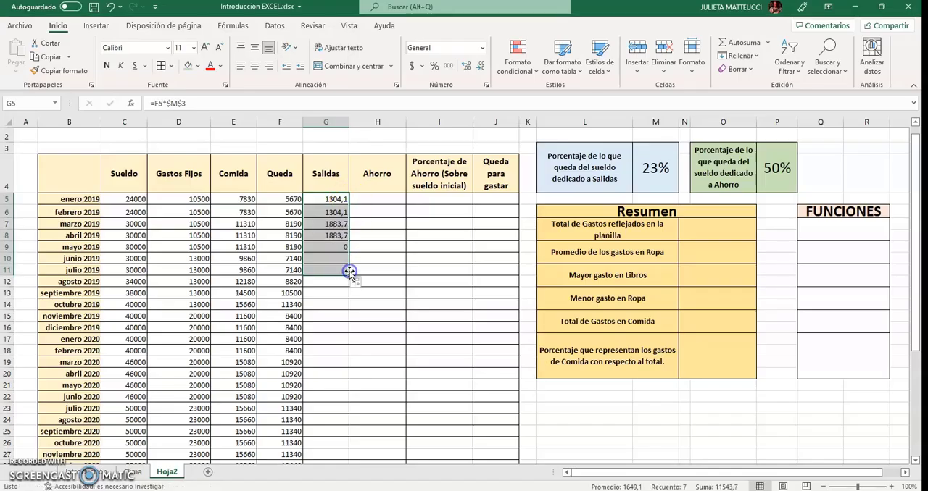
left_click(334, 212)
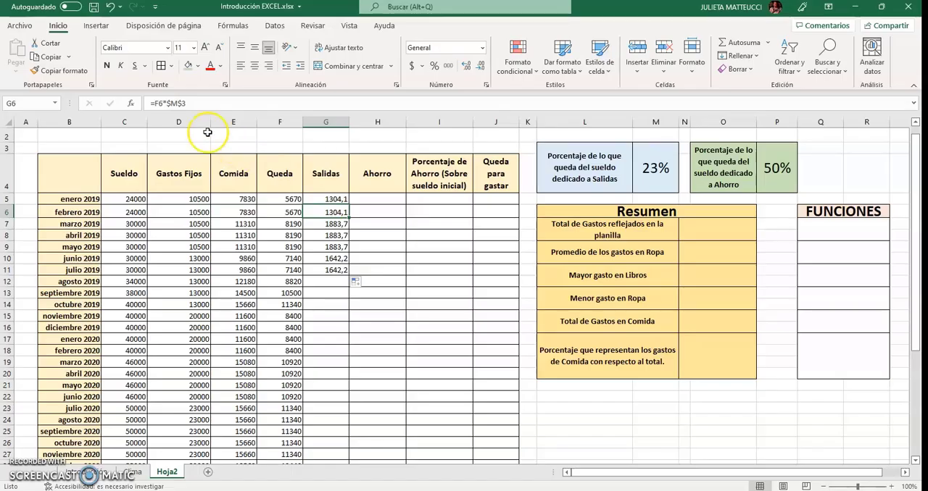
left_click(292, 212)
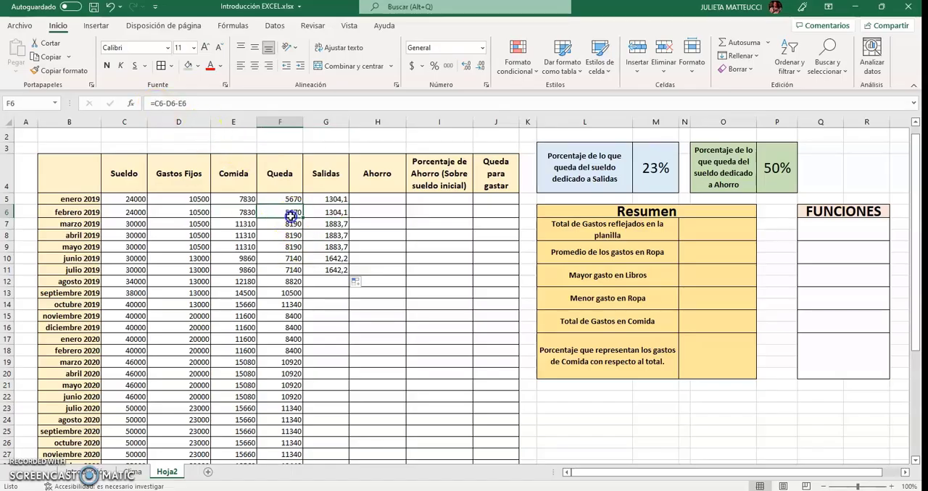
left_click(654, 156)
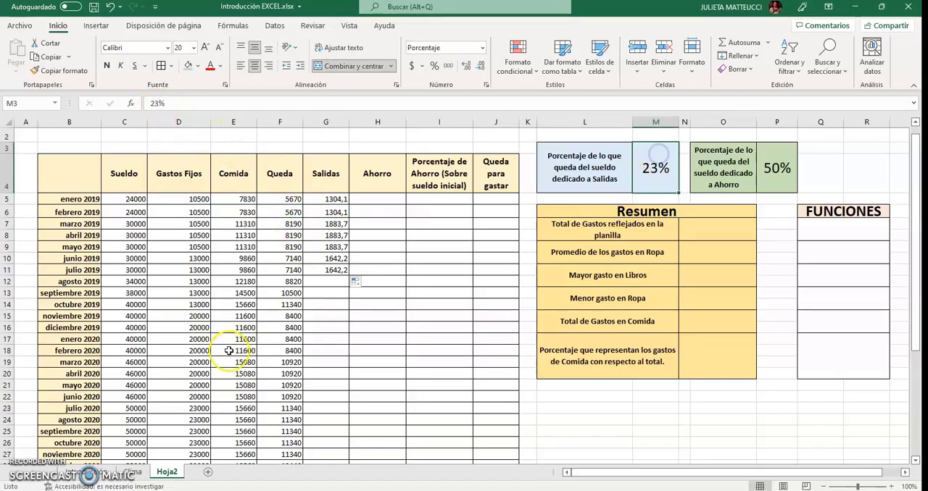
left_click(320, 244)
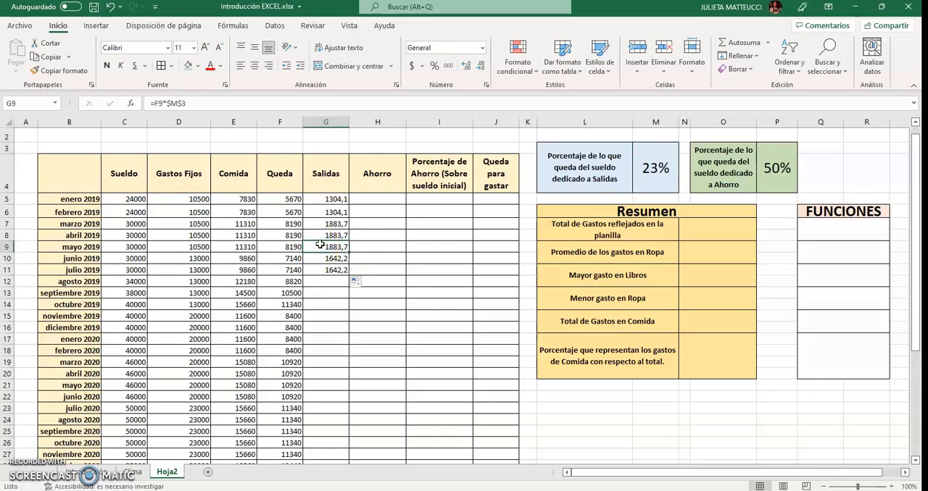
Extend the Salidas formula from julio 2019 in G11 down through abril 2022 in G44
left_click(334, 269)
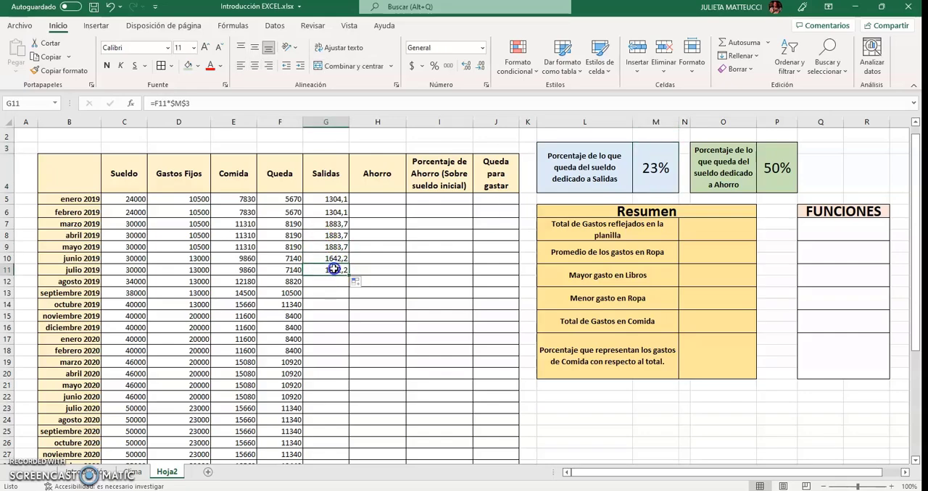
left_click_drag(347, 272, 341, 438)
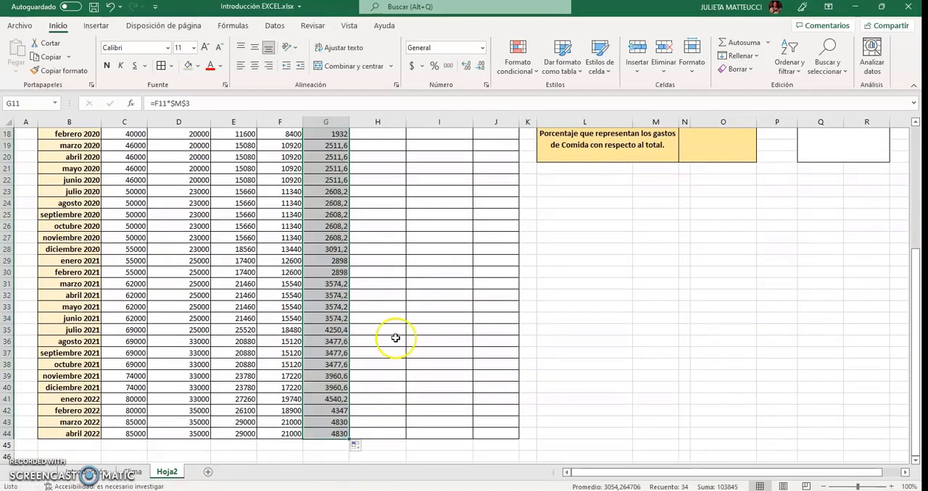
Examine the cell references in several copied Salidas formulas, from marzo 2022 up to agosto 2020
left_click(326, 423)
left_click(325, 400)
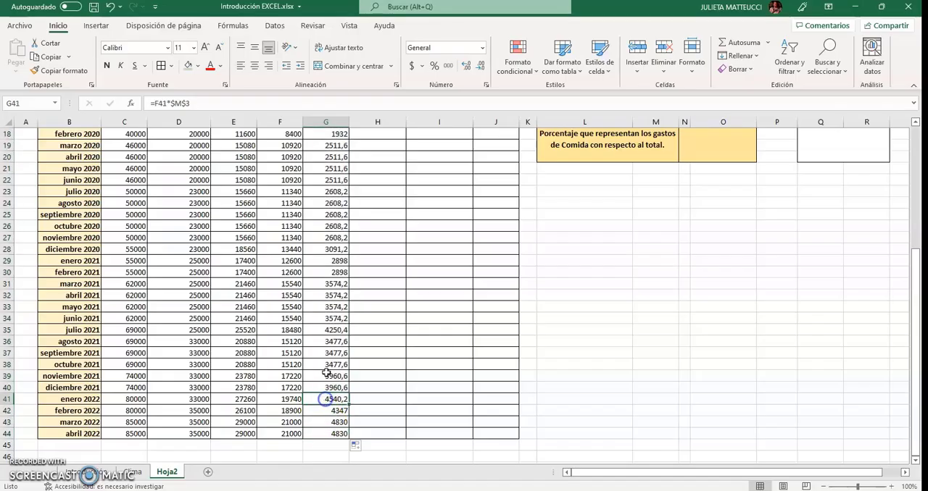
left_click(327, 368)
left_click(326, 341)
left_click(330, 299)
left_click(332, 238)
left_click(330, 203)
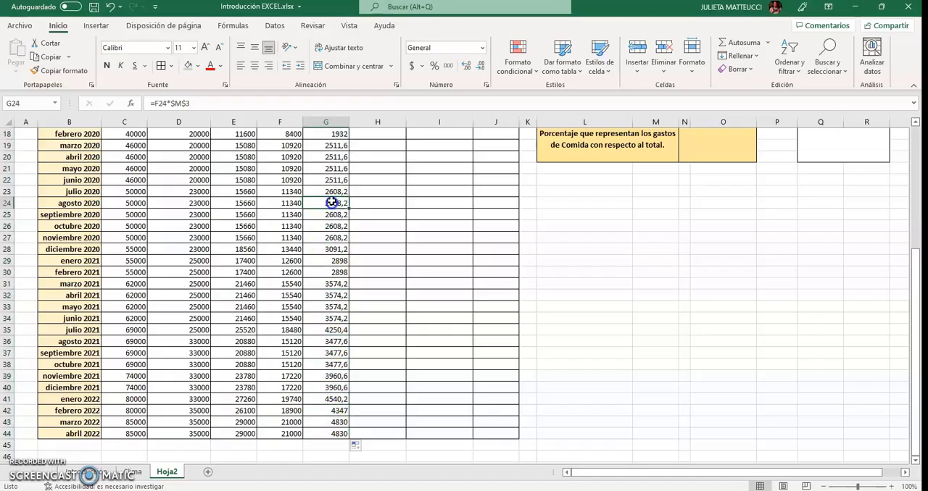
Examine the cell references in the copied Salidas formulas between mayo 2019 and agosto 2020, comparing the relative Queda reference with the absolute one
scroll(330, 200, "up", 5)
left_click_drag(332, 211, 331, 217)
left_click(331, 245)
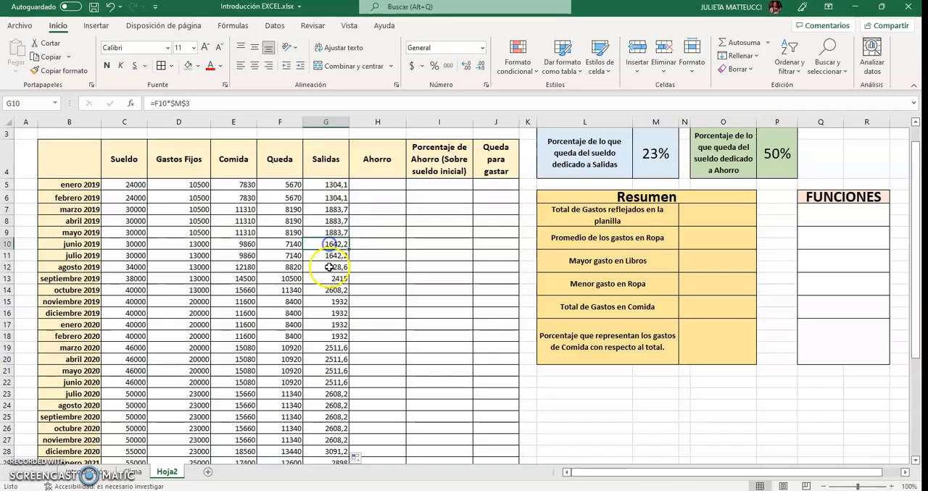
left_click(330, 267)
left_click(330, 290)
left_click(331, 304)
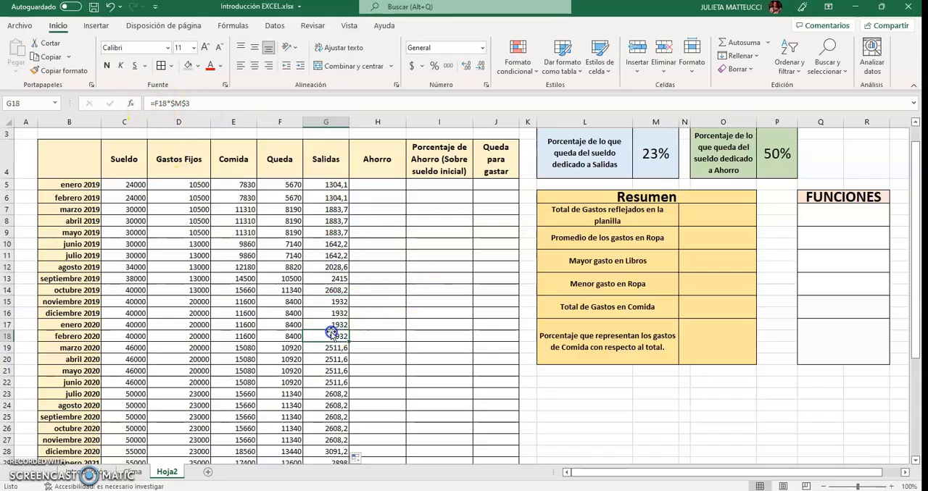
left_click(324, 359)
left_click(324, 382)
left_click(327, 410)
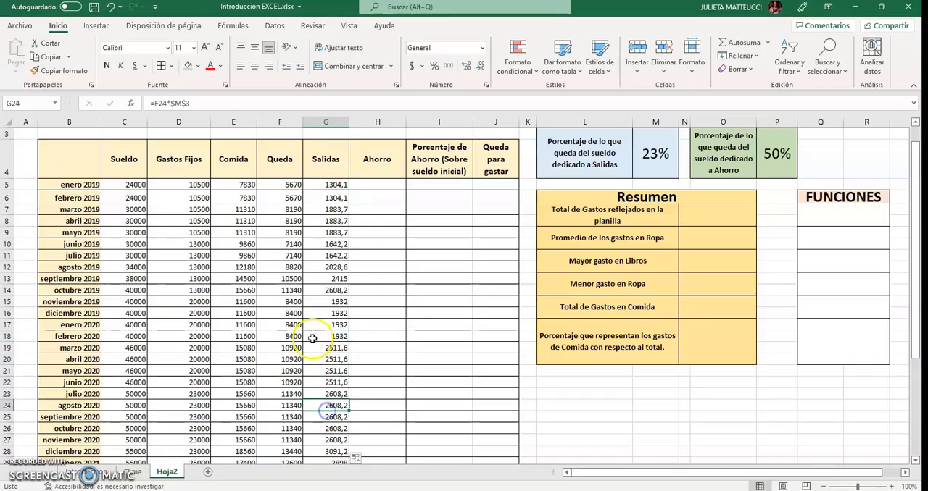
left_click(313, 336)
left_click(313, 304)
left_click(317, 268)
left_click(312, 229)
left_click(324, 279)
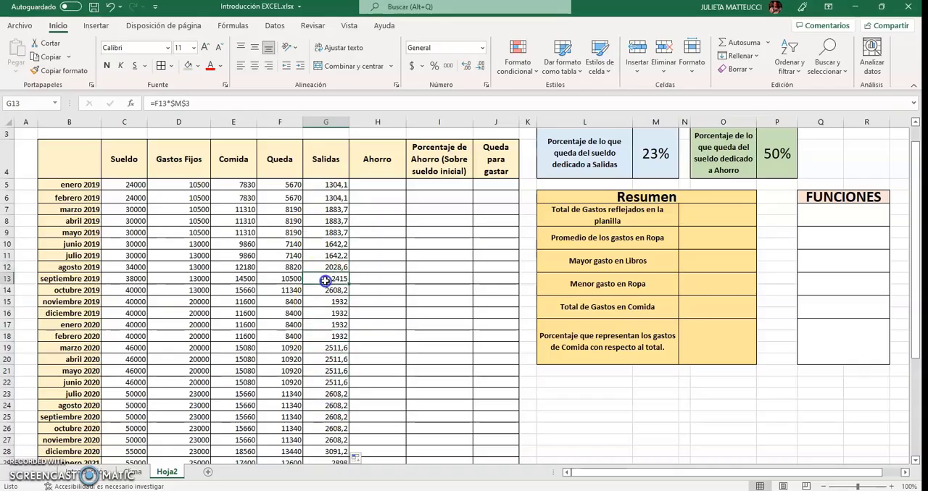
left_click(331, 301)
left_click(333, 316)
left_click(335, 347)
left_click(336, 377)
left_click(327, 404)
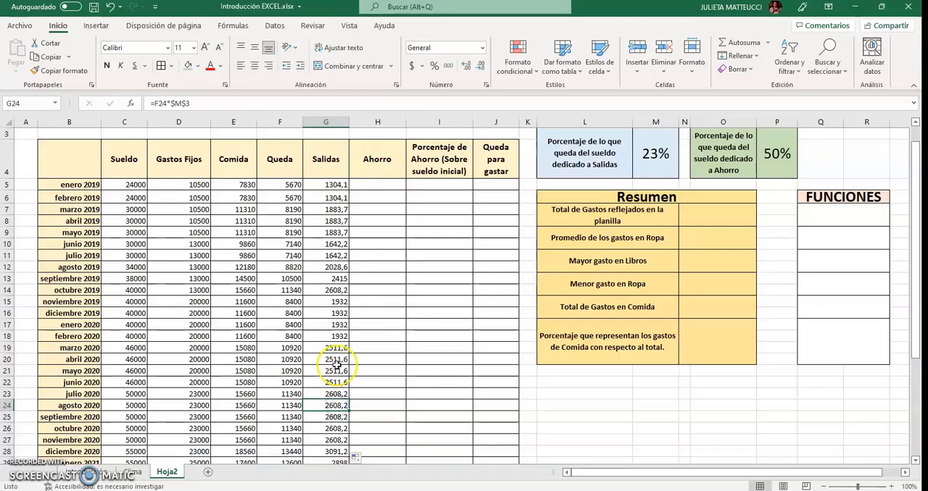
Calculate the enero 2019 Ahorro in H5 with =F5*$P$3, keeping the savings percentage as an absolute reference
scroll(319, 361, "up", 2)
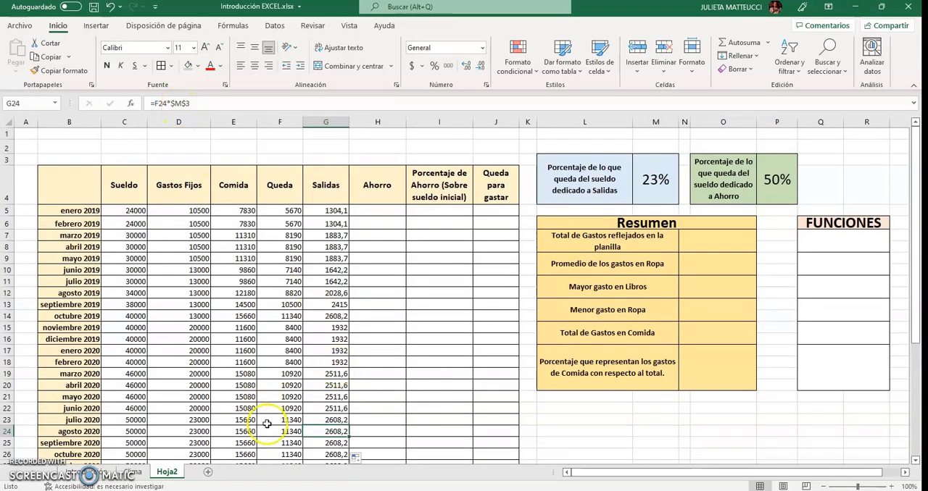
left_click(738, 188)
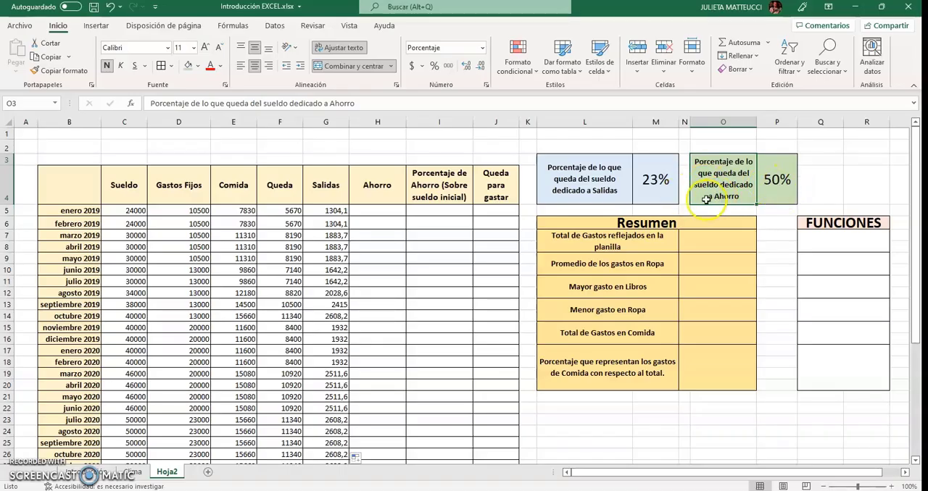
left_click(387, 216)
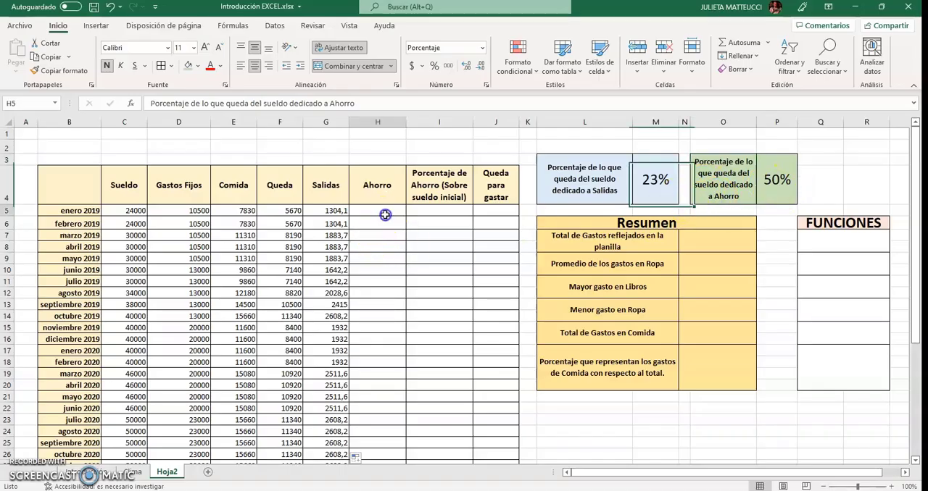
left_click(274, 212)
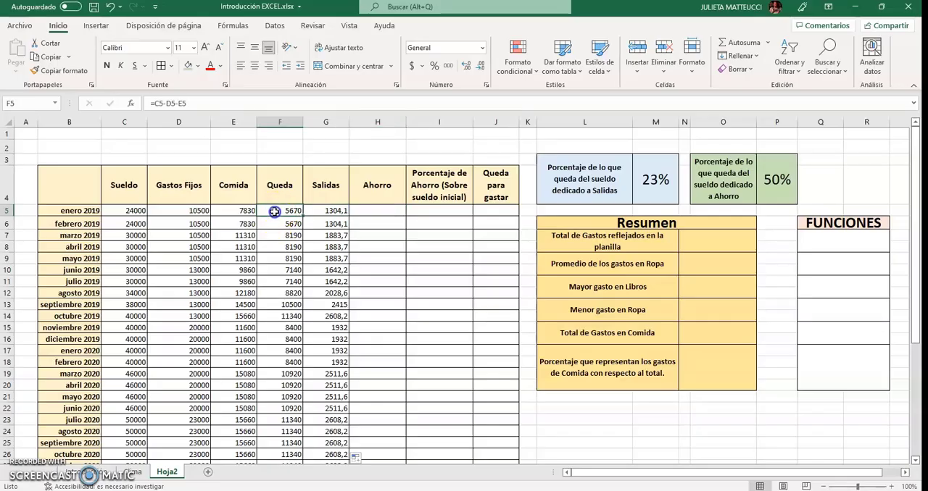
left_click(367, 212)
type("=")
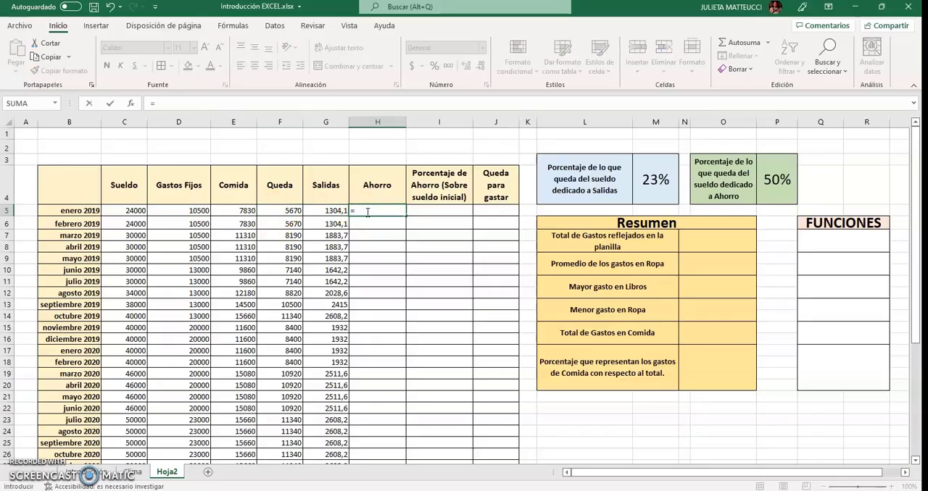
left_click(290, 210)
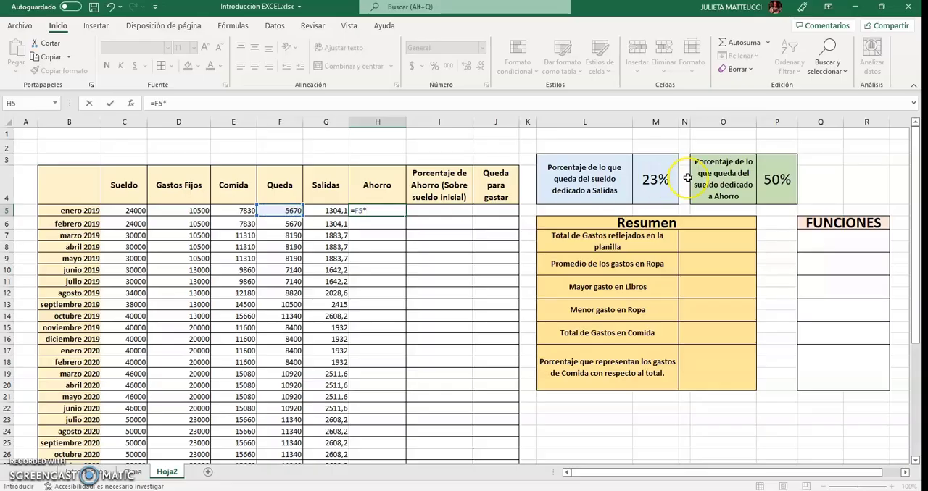
type("*")
left_click(784, 182)
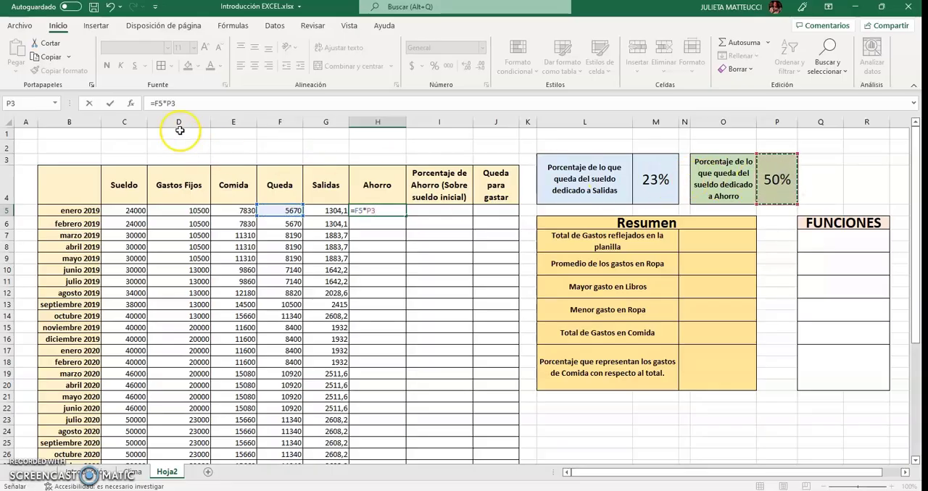
left_click(167, 103)
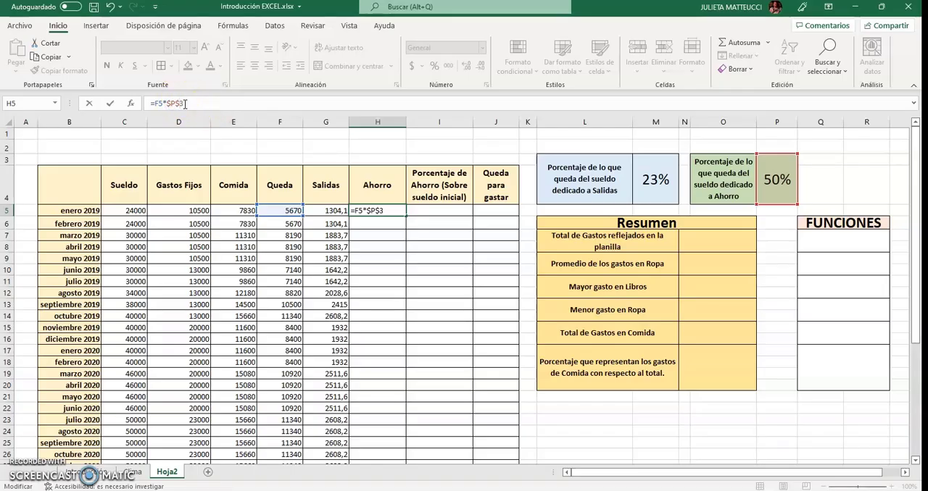
key("Return")
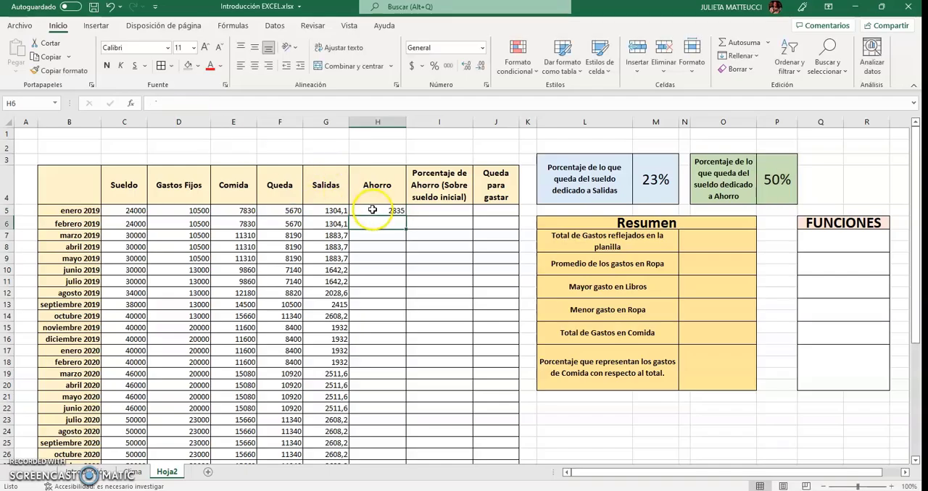
Copy the Ahorro formula from H5 down through abril 2022 in H44
left_click(372, 210)
left_click_drag(406, 216, 399, 467)
left_click_drag(406, 450, 387, 422)
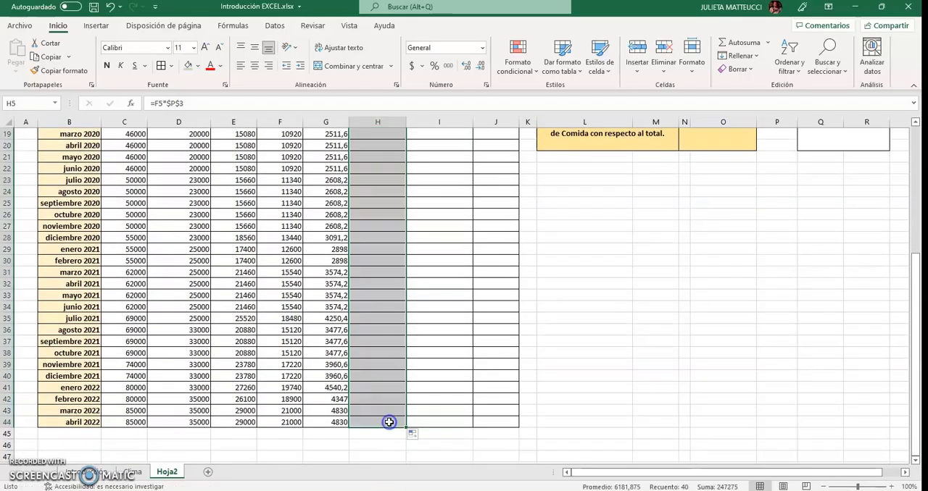
left_click(450, 398)
Apply the $ Español (Argentina) accounting format to all amounts from Sueldo to Ahorro, C5:H44
scroll(450, 398, "up", 6)
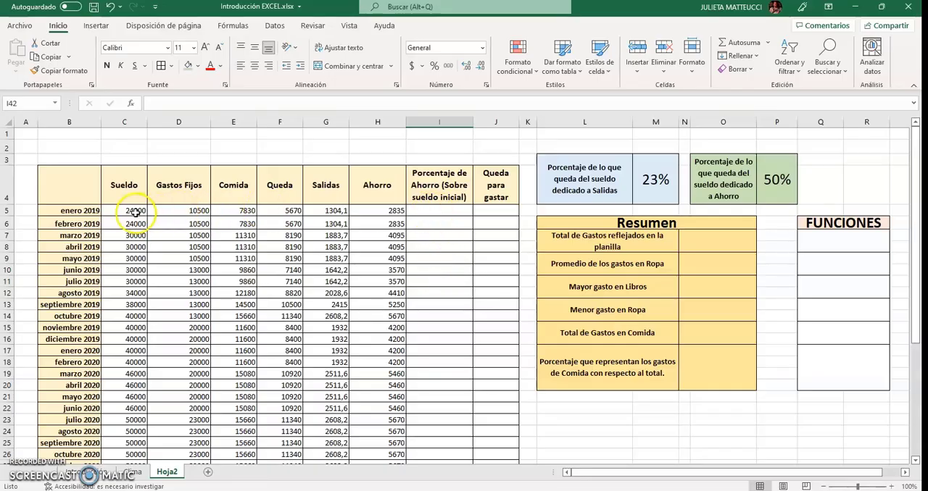
left_click_drag(135, 212, 395, 400)
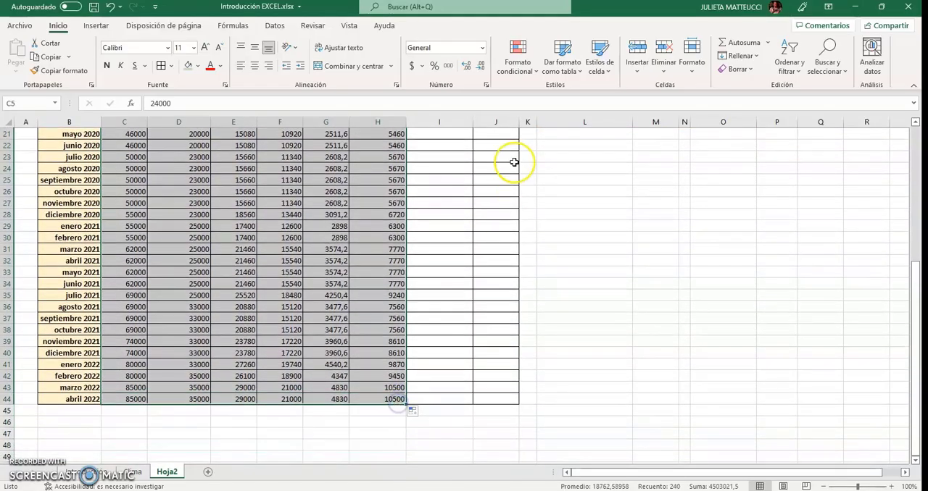
left_click(421, 68)
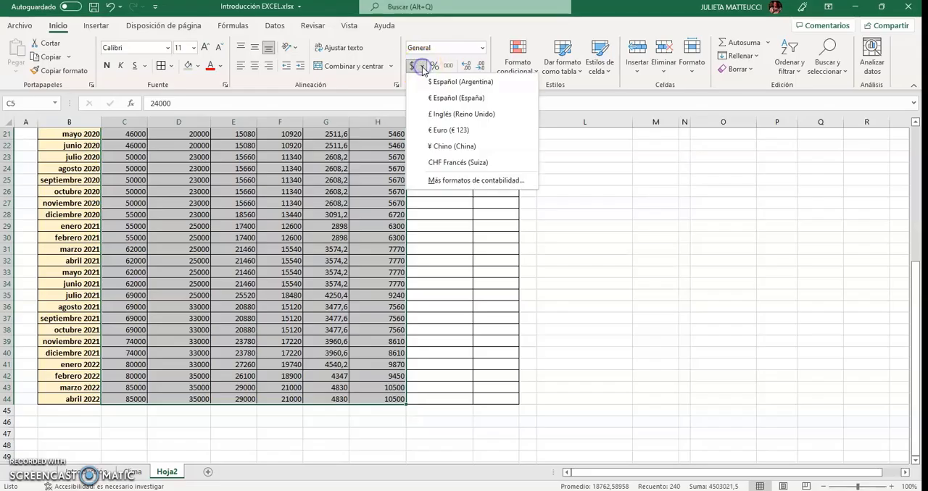
left_click(449, 82)
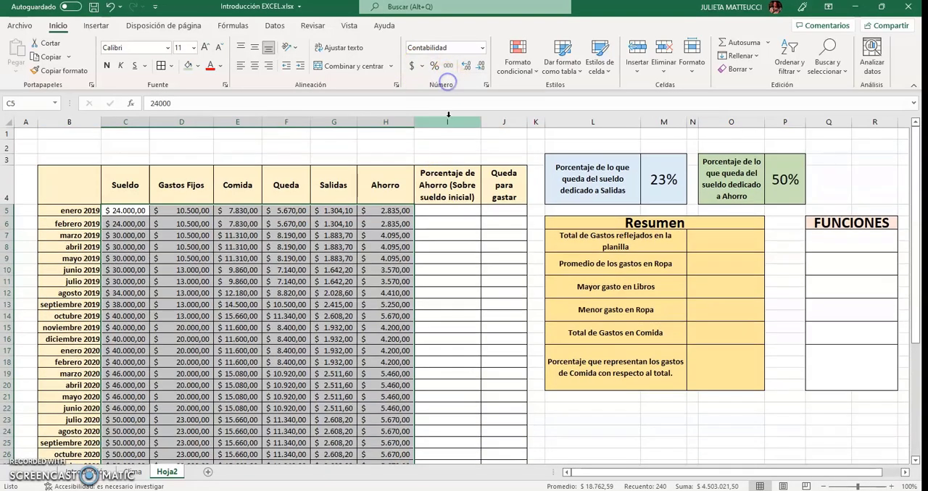
left_click(443, 293)
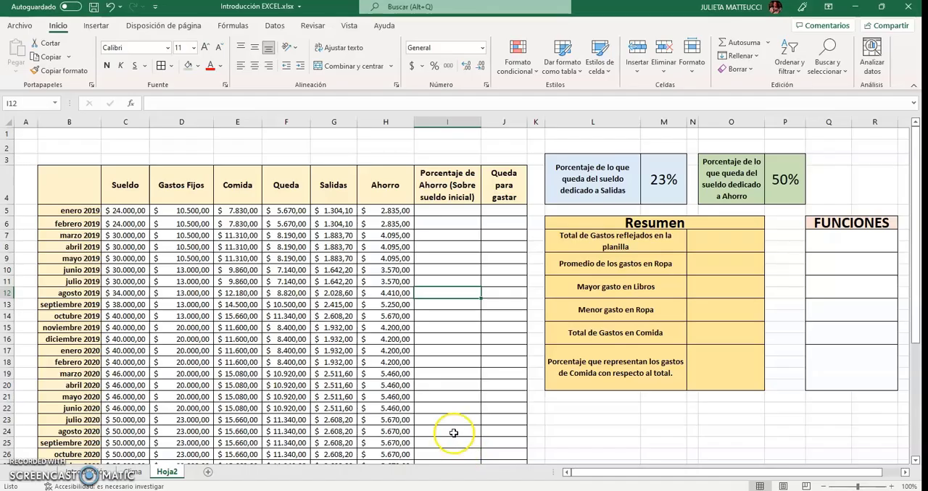
Enter the note PARTE/TOTAL in the FUNCIONES cell beside the Comida percentage row of the Resumen table
left_click(456, 211)
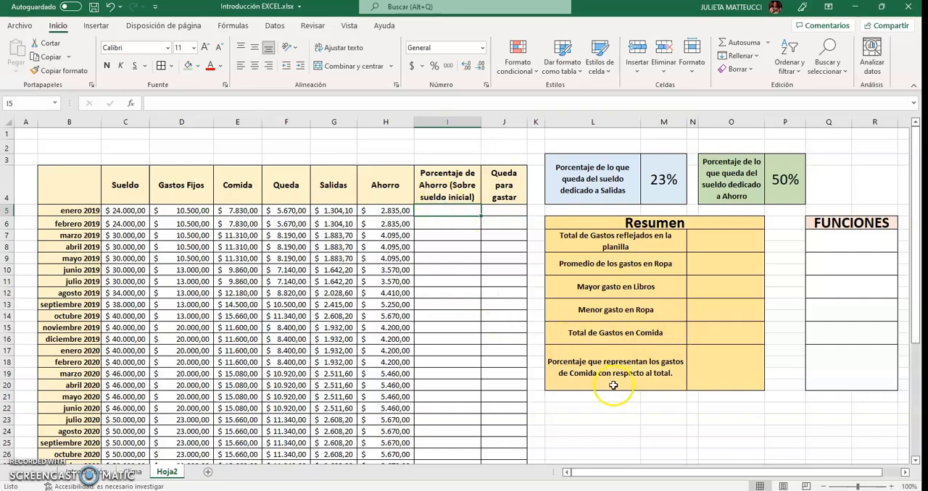
left_click(833, 376)
type("PARTE/")
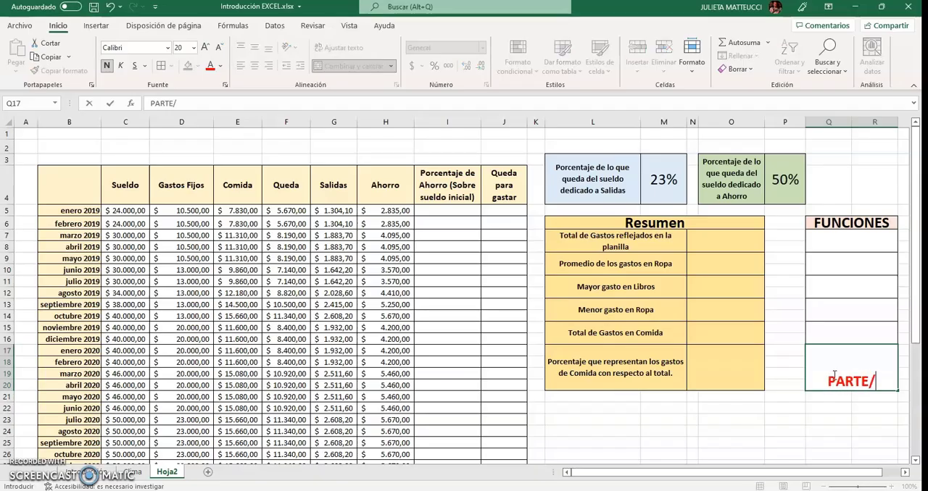
type("TOTAL")
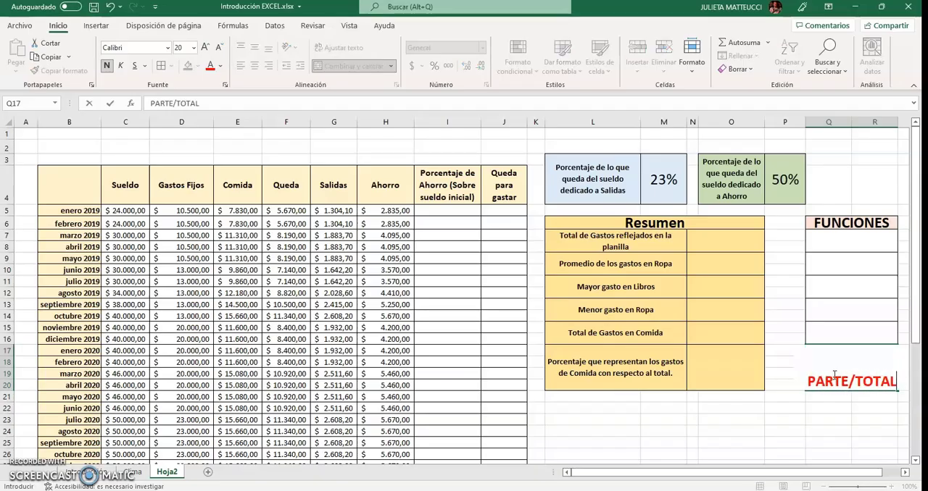
key("Return")
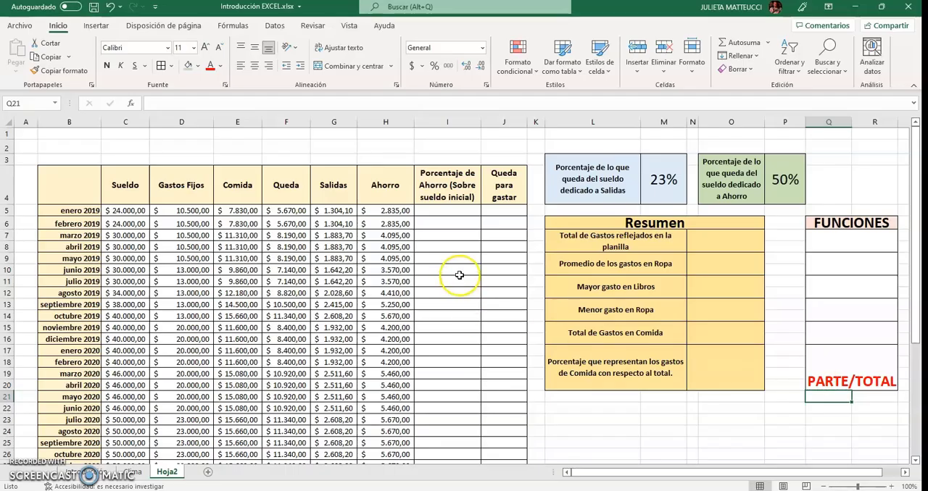
Calculate the enero 2019 savings percentage over the initial salary in I5 with =H5/C5
left_click(441, 211)
left_click(368, 210)
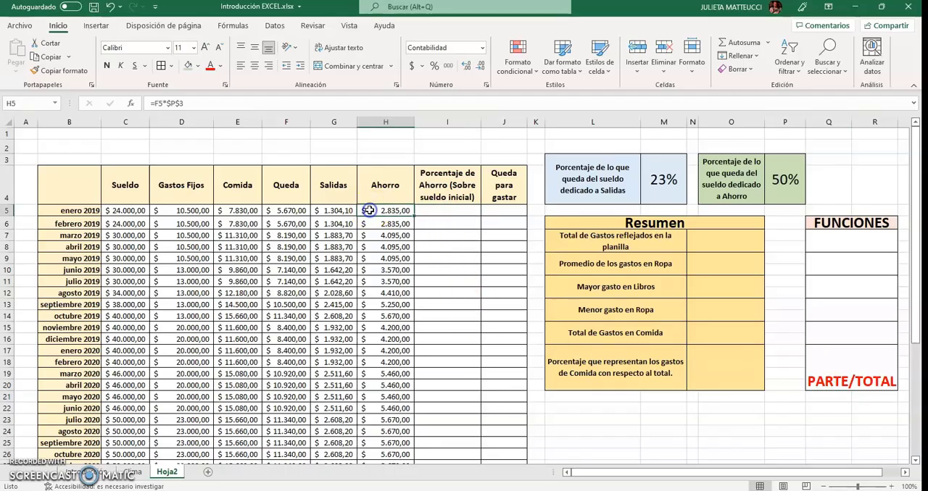
left_click(142, 209)
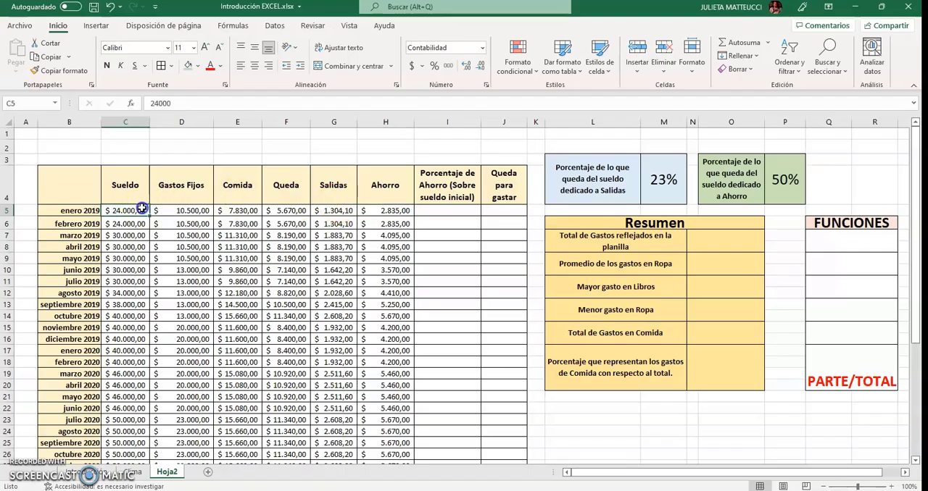
left_click(437, 208)
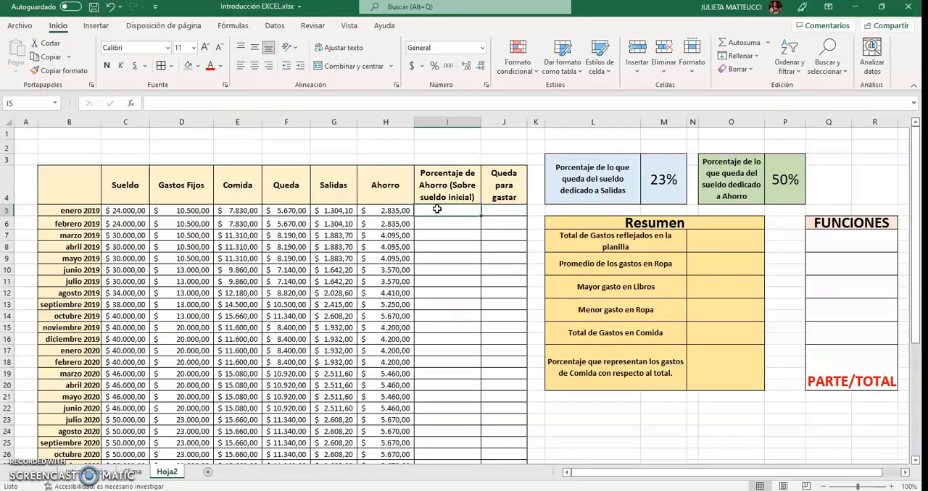
type("=")
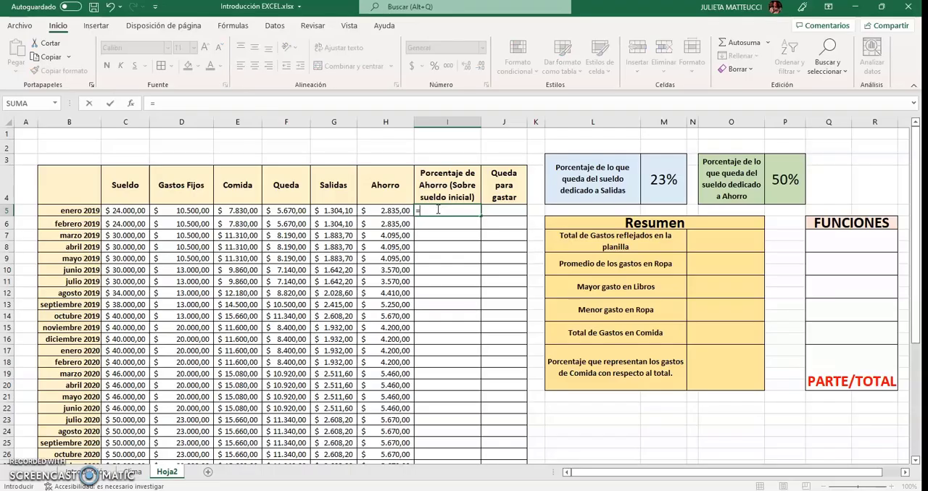
left_click(391, 211)
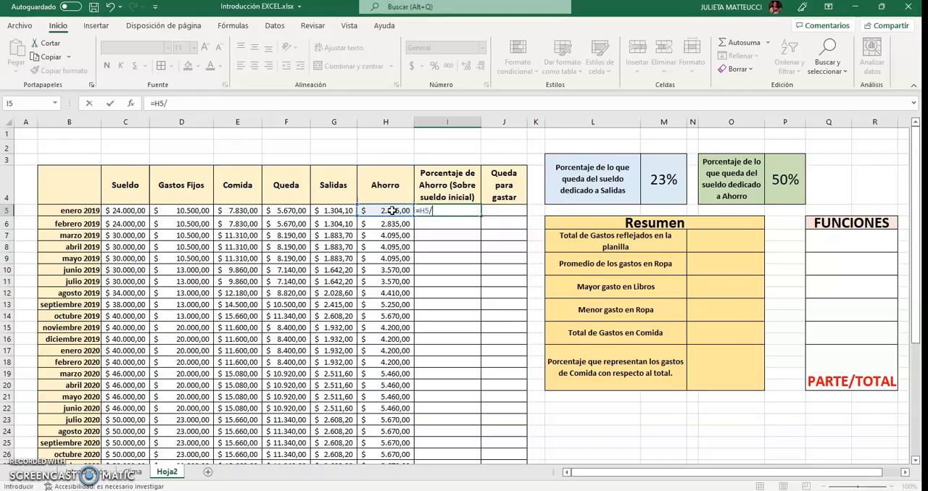
type("/")
left_click(110, 208)
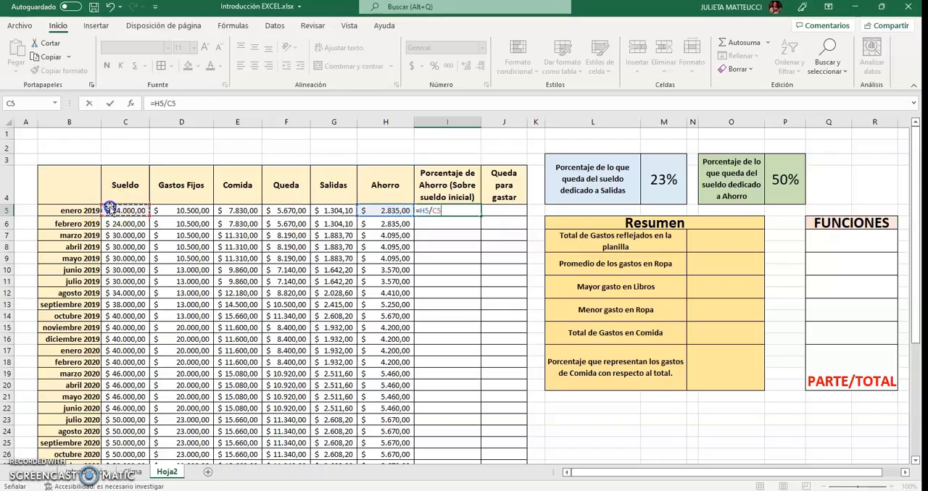
key("Return")
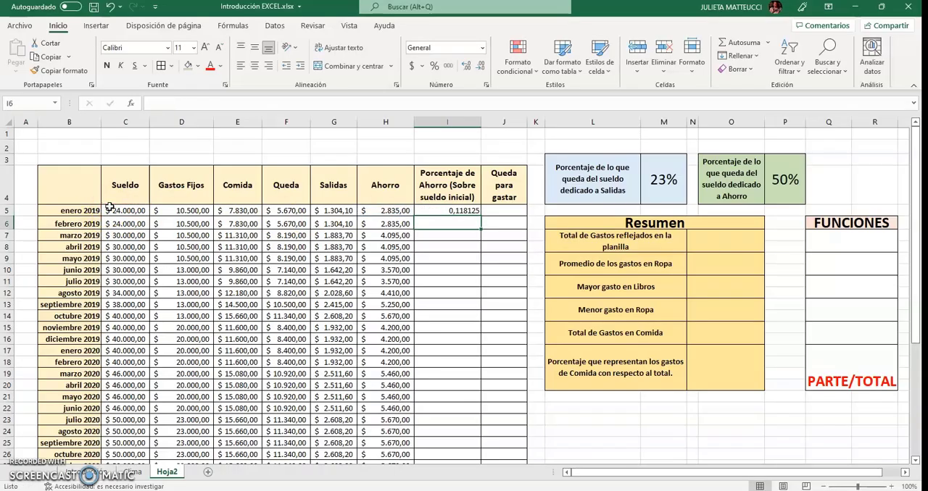
Format the enero 2019 savings percentage in I5 as a percentage and try increasing its decimal places
left_click(437, 210)
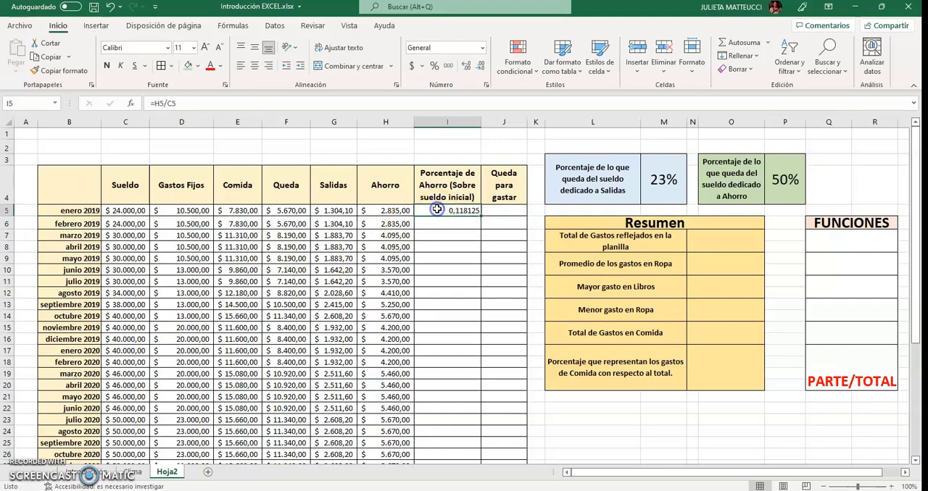
left_click(435, 66)
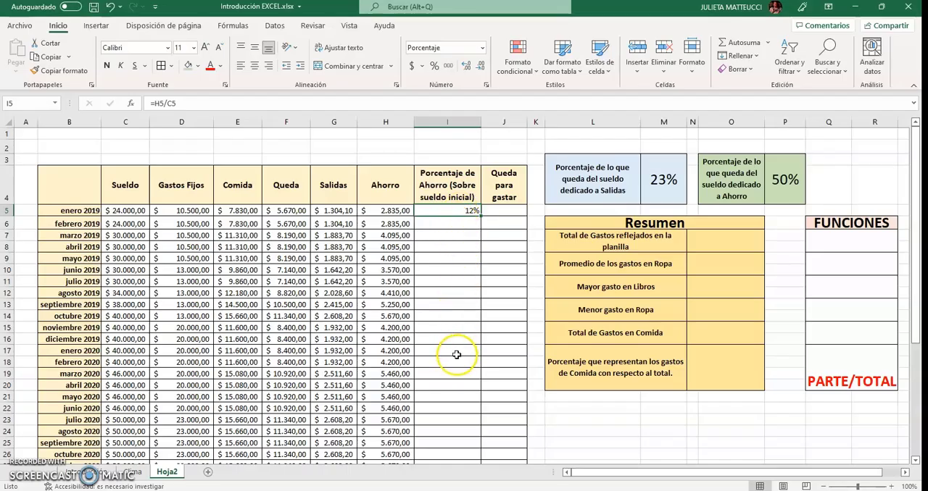
left_click(466, 66)
left_click(466, 66)
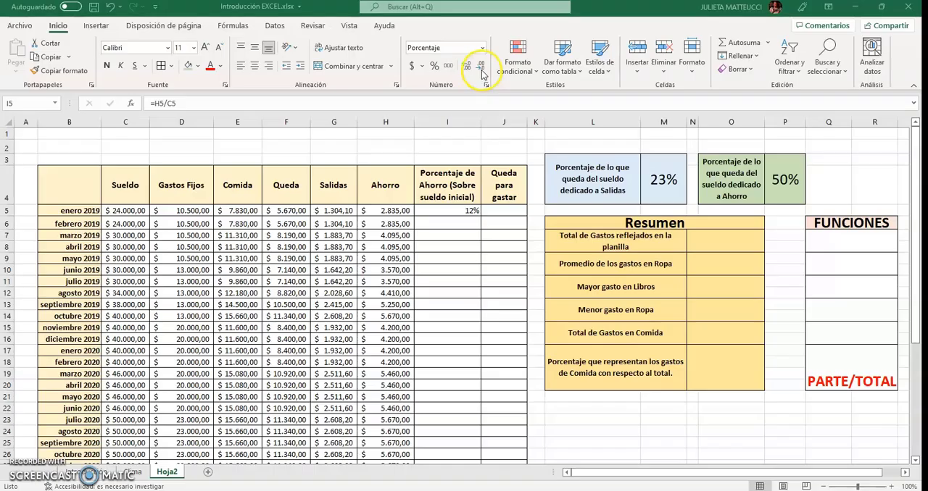
left_click(473, 212)
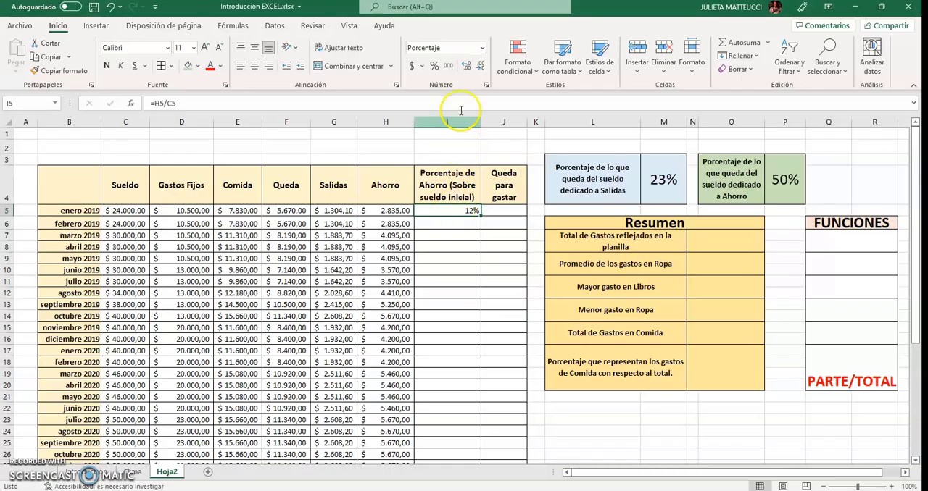
Adjust the enero 2019 savings percentage in I5 to show two decimal places
left_click(467, 66)
left_click(467, 67)
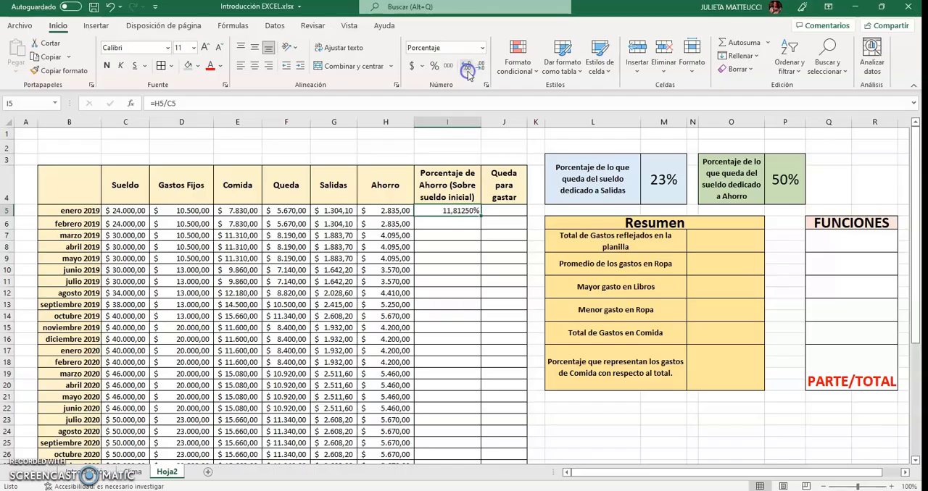
left_click(466, 67)
left_click(467, 67)
left_click(466, 67)
left_click(479, 68)
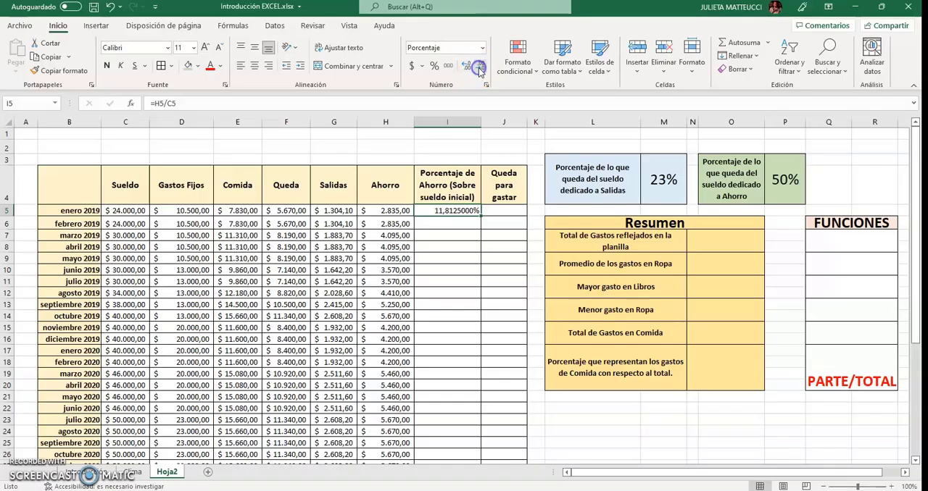
left_click(479, 67)
left_click(479, 67)
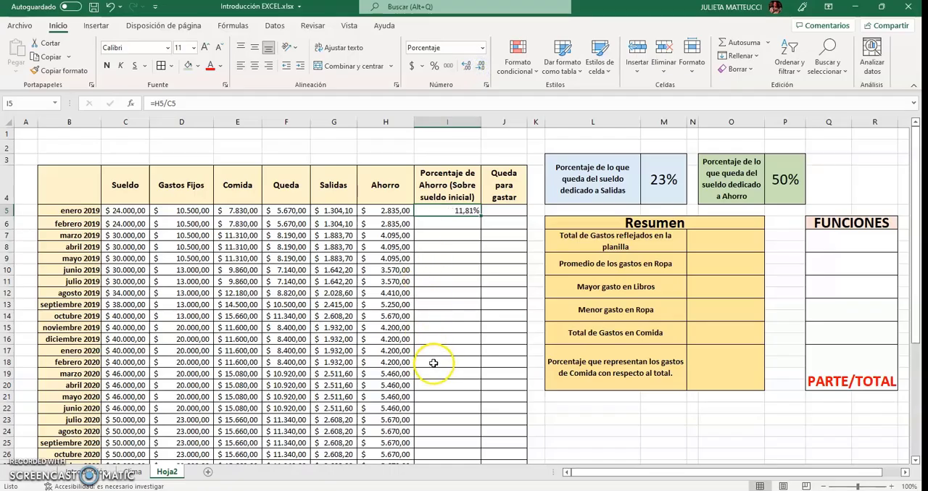
Calculate the enero 2019 Queda para gastar amount in J5 with =F5-G5-H5, subtracting Salidas and Ahorro from Queda
left_click(500, 214)
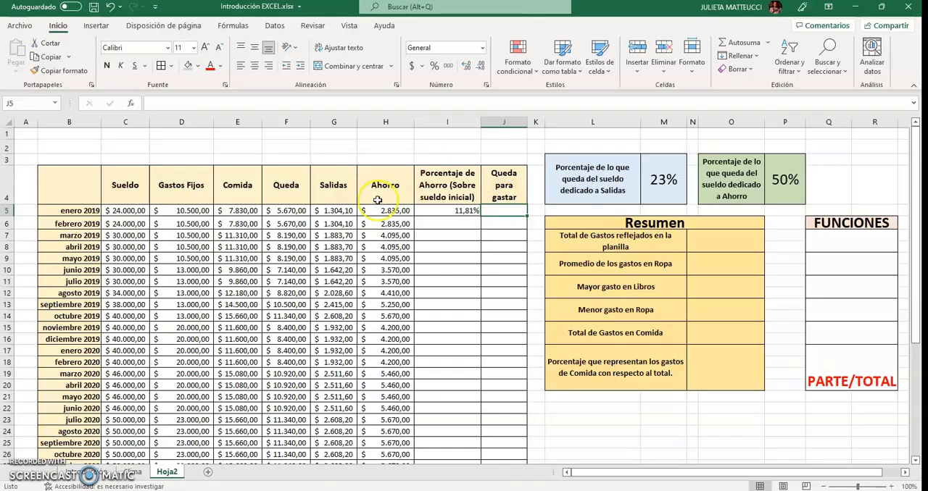
left_click(288, 211)
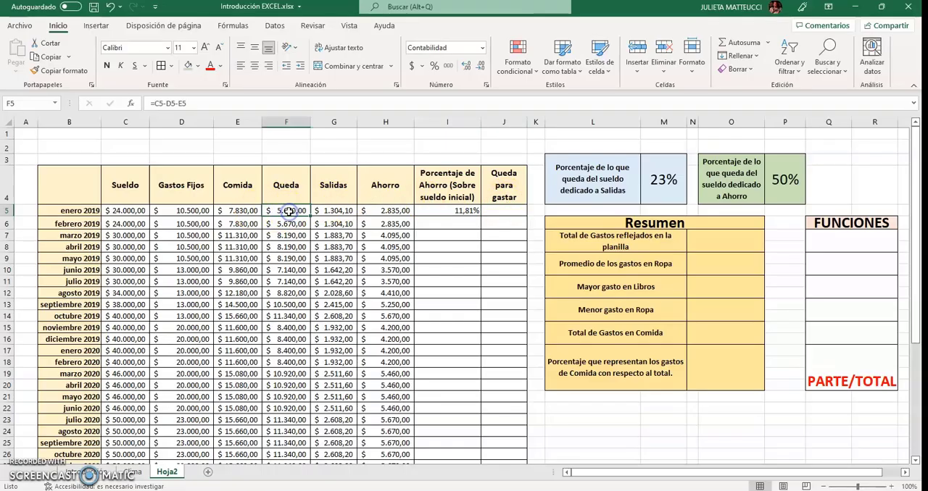
left_click(332, 209)
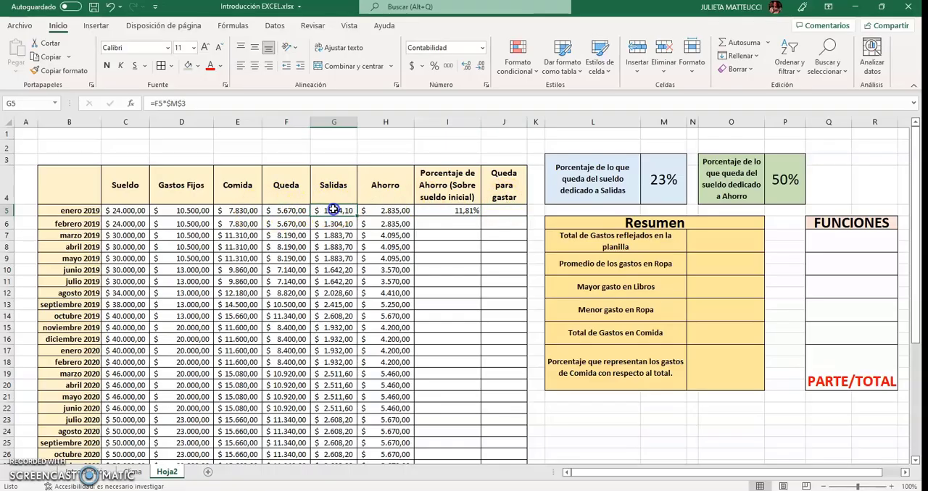
left_click(395, 210)
left_click(498, 211)
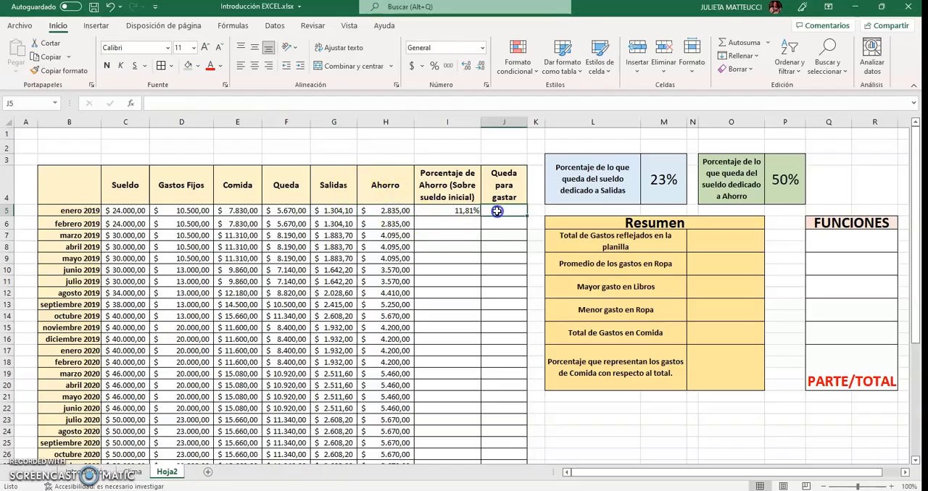
type("=")
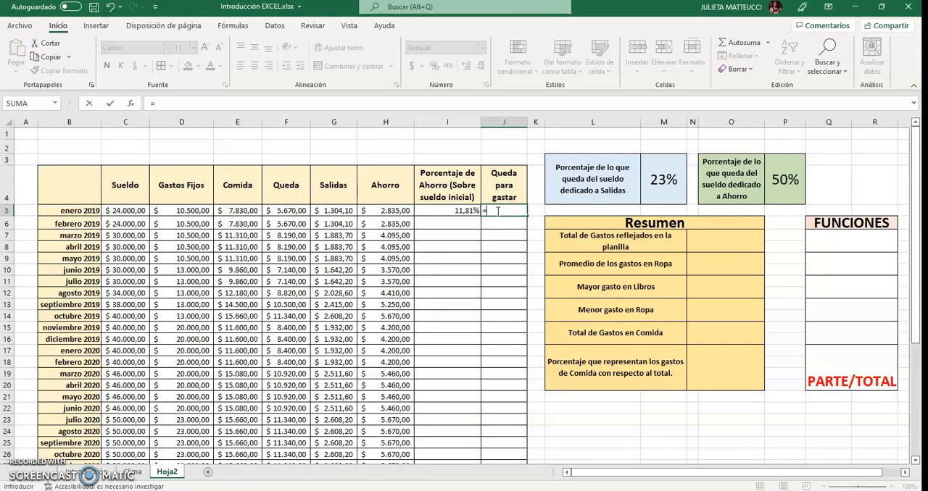
left_click(297, 210)
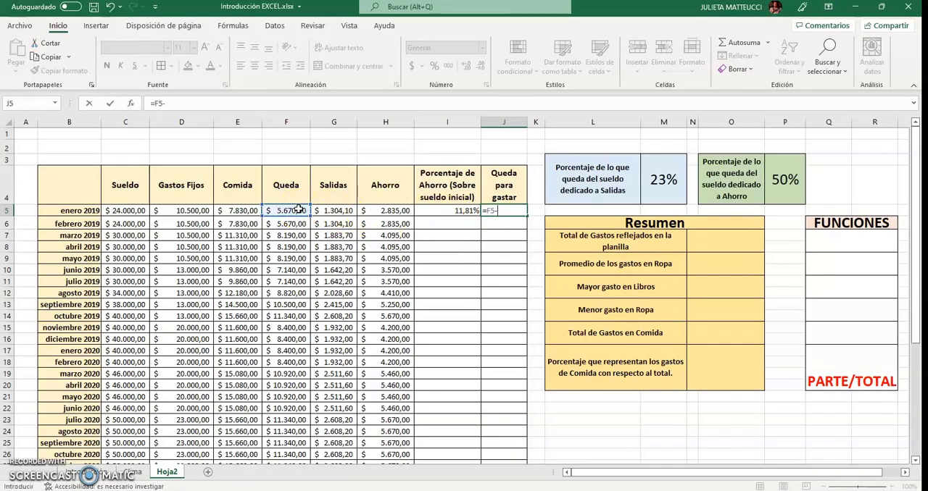
left_click(326, 211)
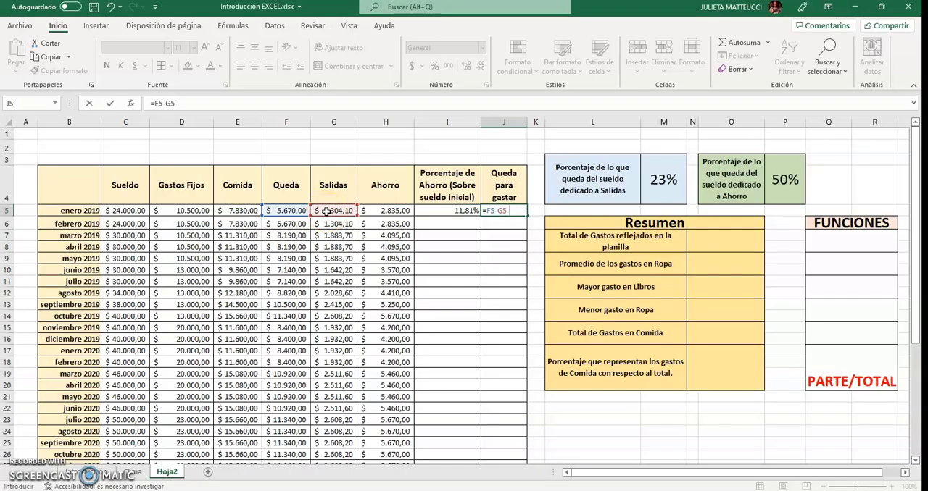
left_click(373, 210)
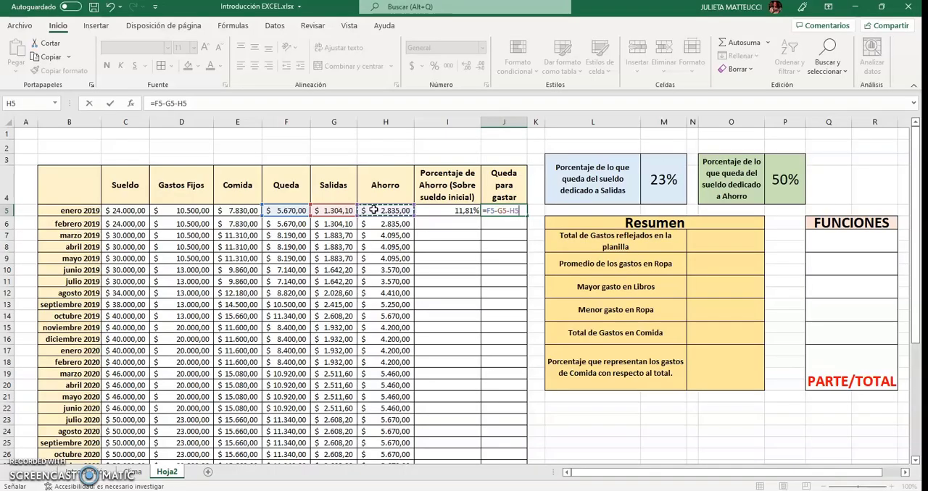
key("Return")
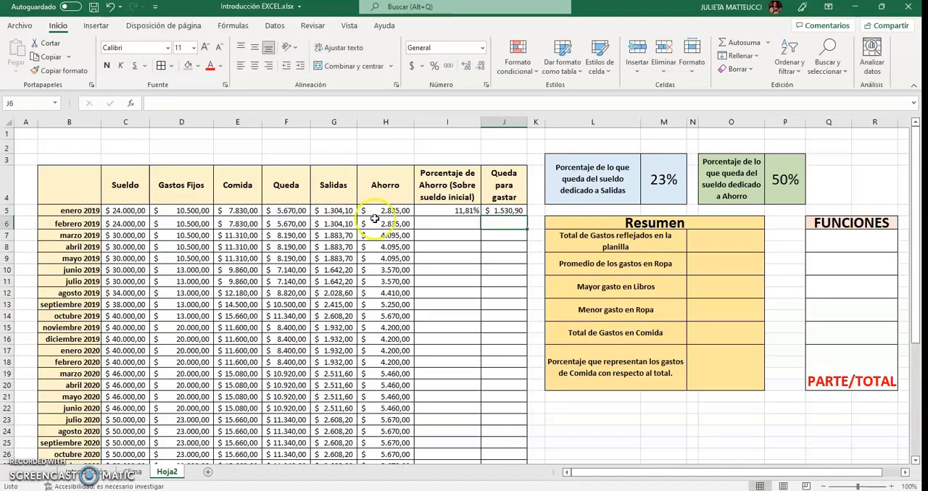
Copy the savings percentage and Queda para gastar formulas from I5:J5 down to the abril 2022 row, 44
left_click(472, 211)
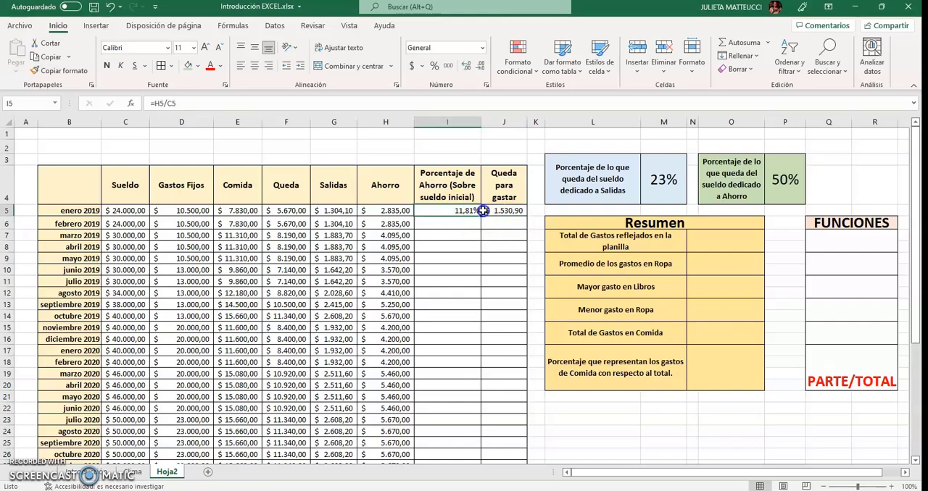
left_click_drag(483, 210, 507, 209)
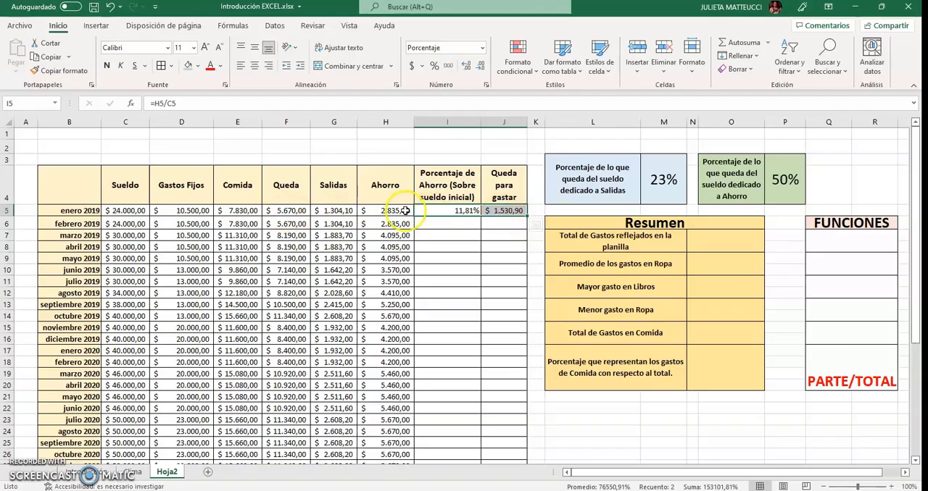
left_click_drag(527, 214, 536, 450)
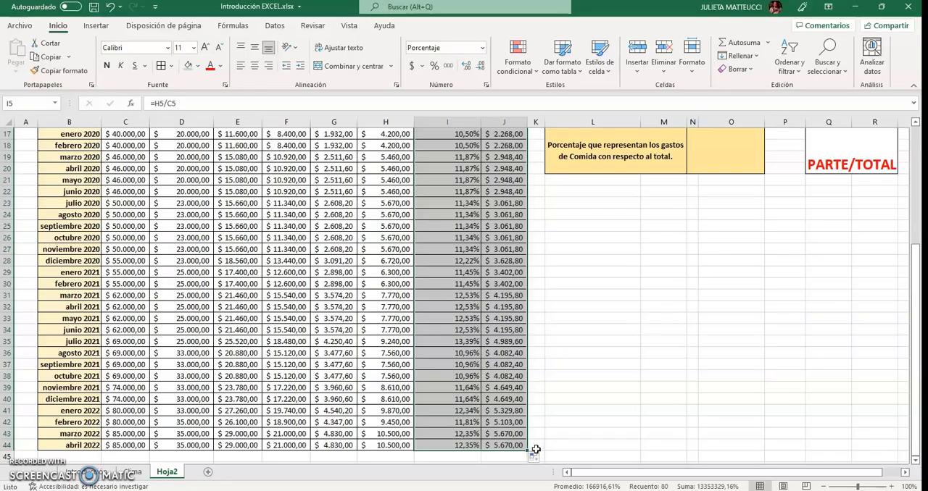
left_click(580, 424)
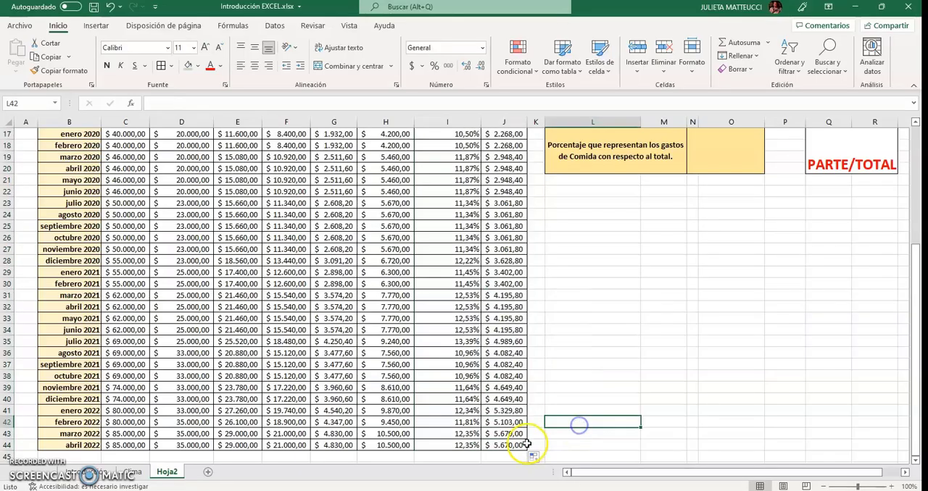
Check the copied formulas and results in several rows of the Porcentaje de Ahorro and Queda para gastar columns
scroll(484, 413, "up", 5)
scroll(484, 413, "up", 1)
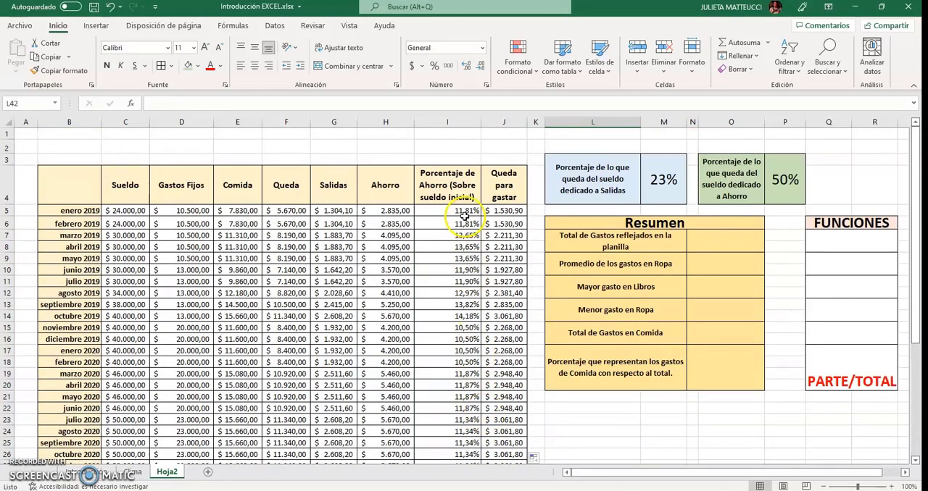
left_click(441, 242)
left_click(453, 269)
left_click(455, 328)
scroll(455, 323, "down", 4)
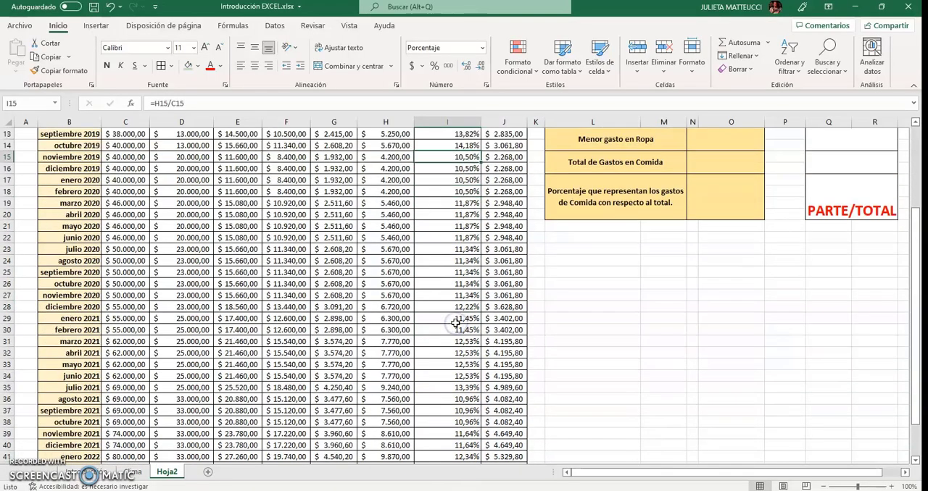
scroll(483, 379, "down", 4)
left_click(500, 353)
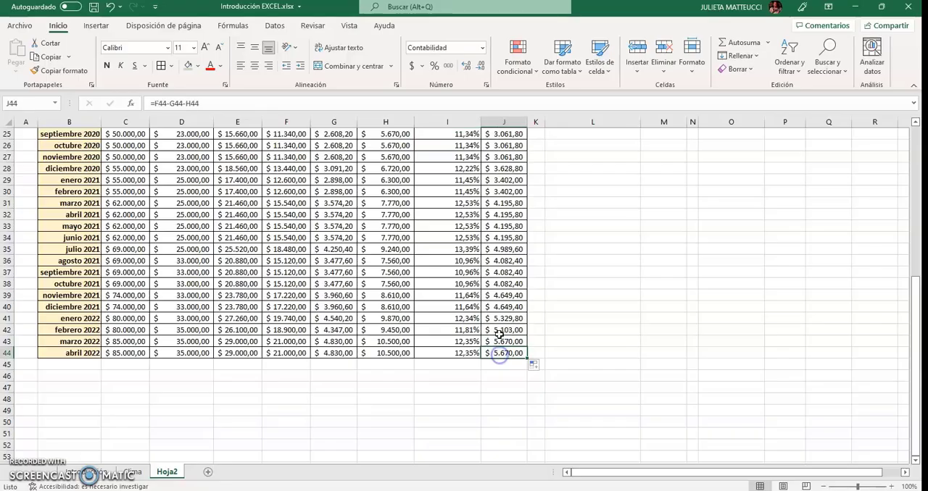
left_click(500, 294)
scroll(353, 345, "up", 8)
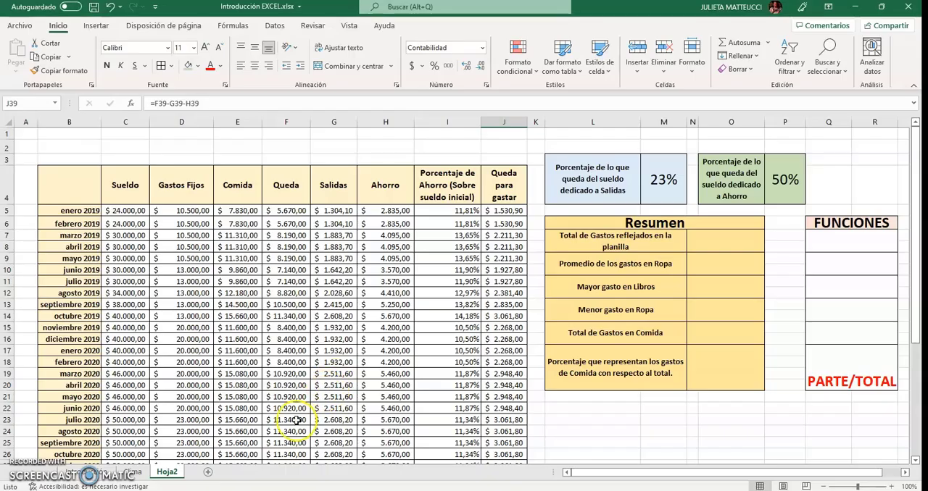
Enter the label REFERENCIAS ABSOLUTAS in K6 of the Clima sheet, below REFERENCIAS RELATIVA
left_click(133, 473)
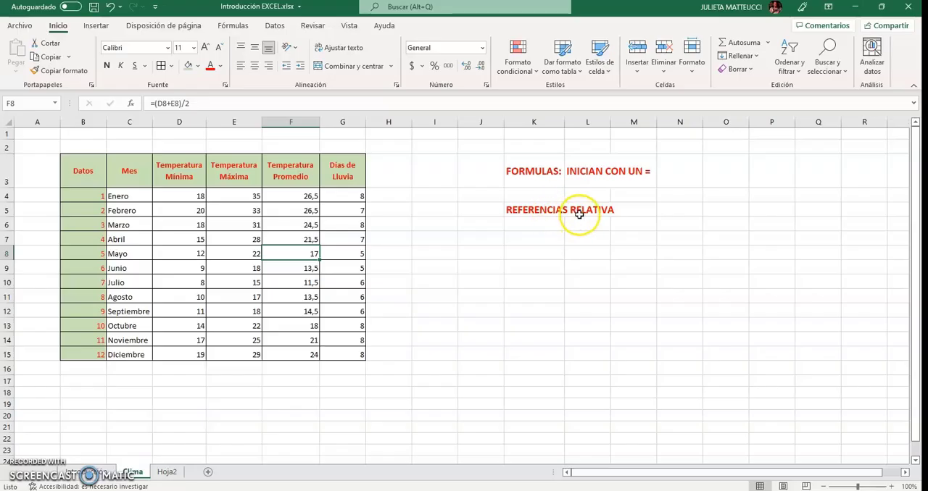
left_click(551, 228)
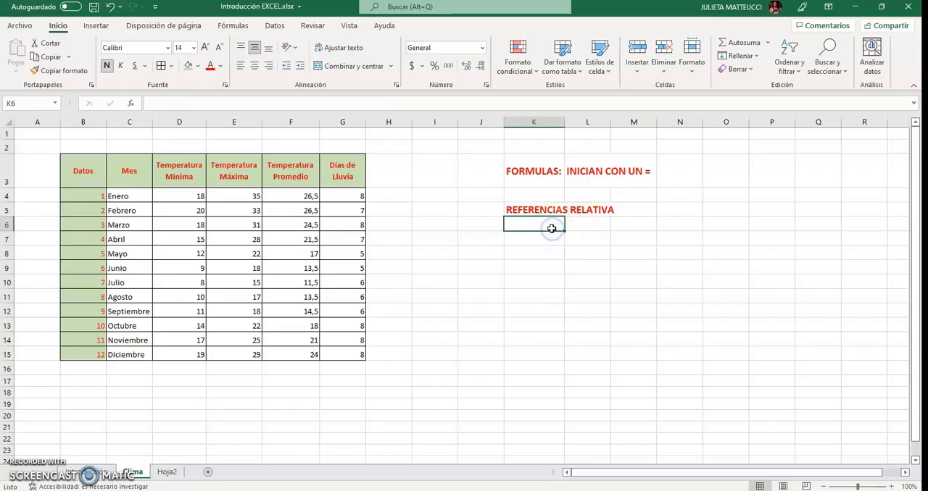
type("REFER")
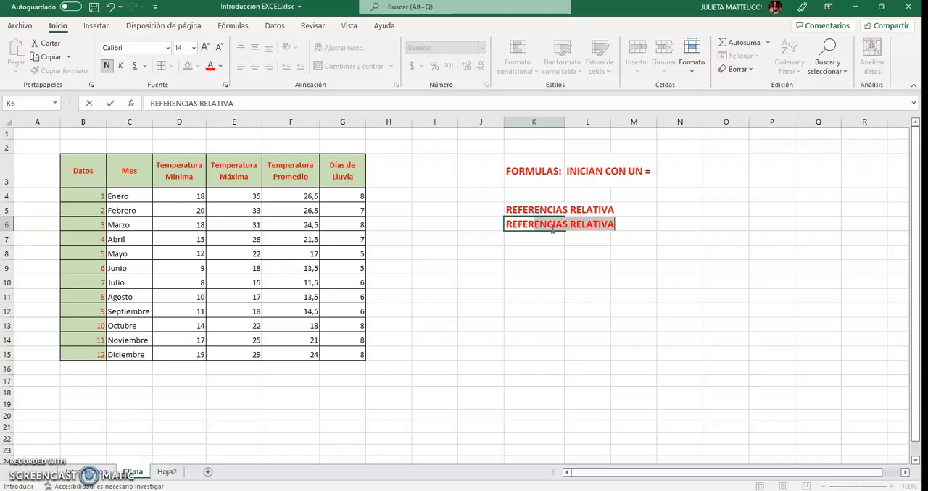
type("ENCIAS ABS")
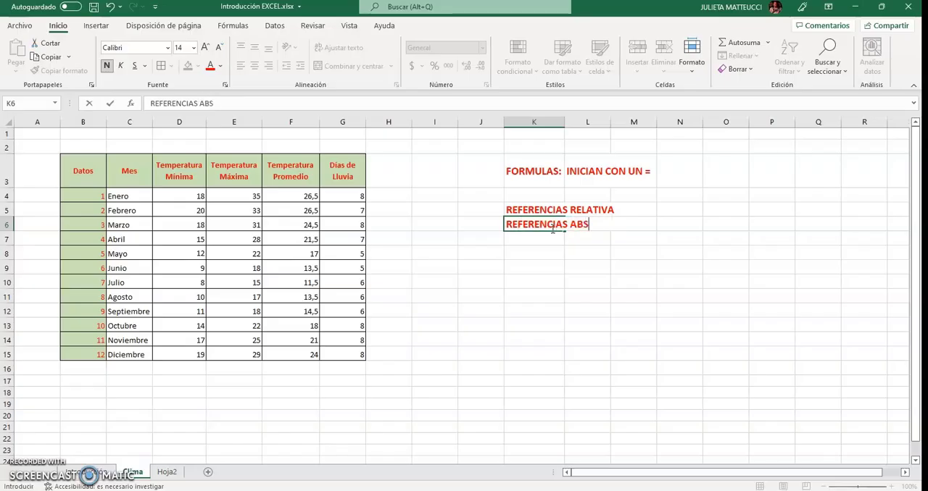
type("OLUTAS")
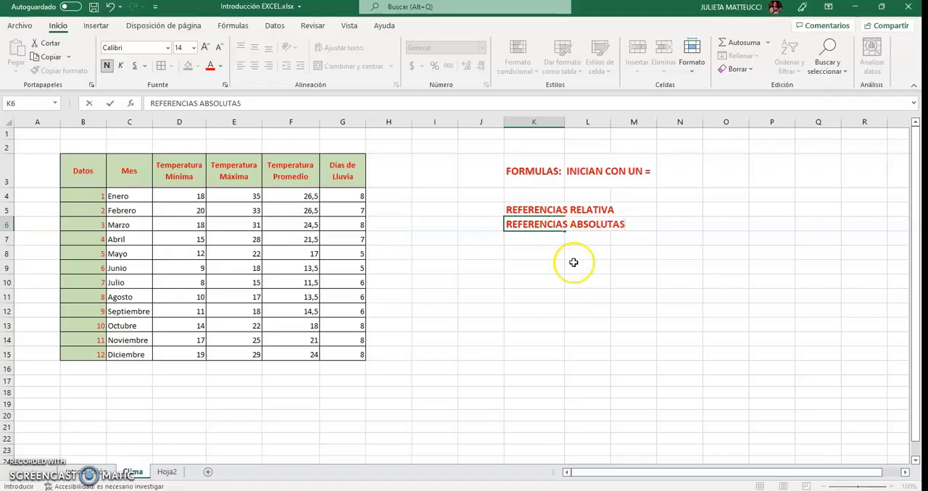
left_click(584, 292)
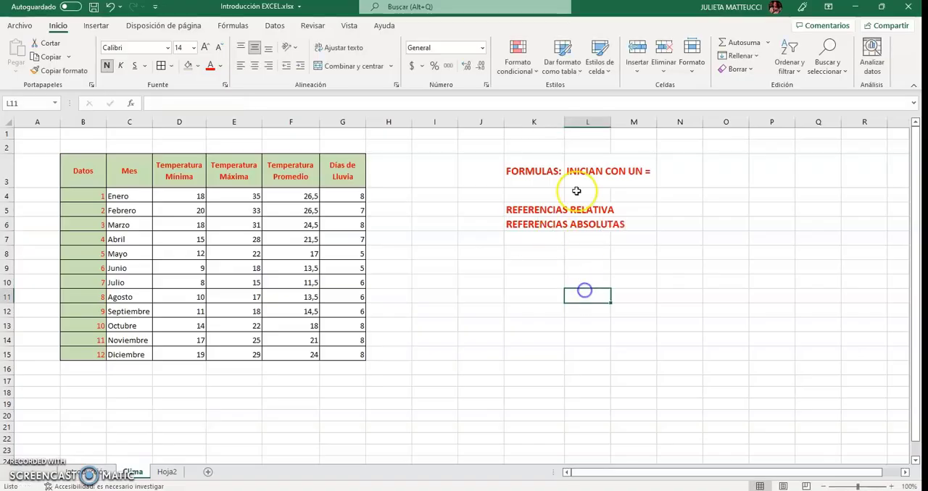
Autofit column K to its text and right-align the FORMULAS: label in K3
double_click(564, 122)
left_click(571, 177)
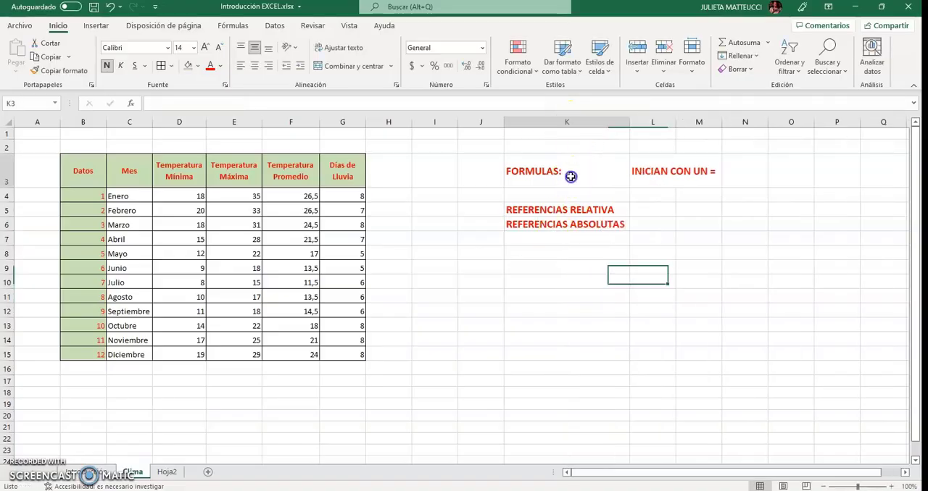
left_click(267, 66)
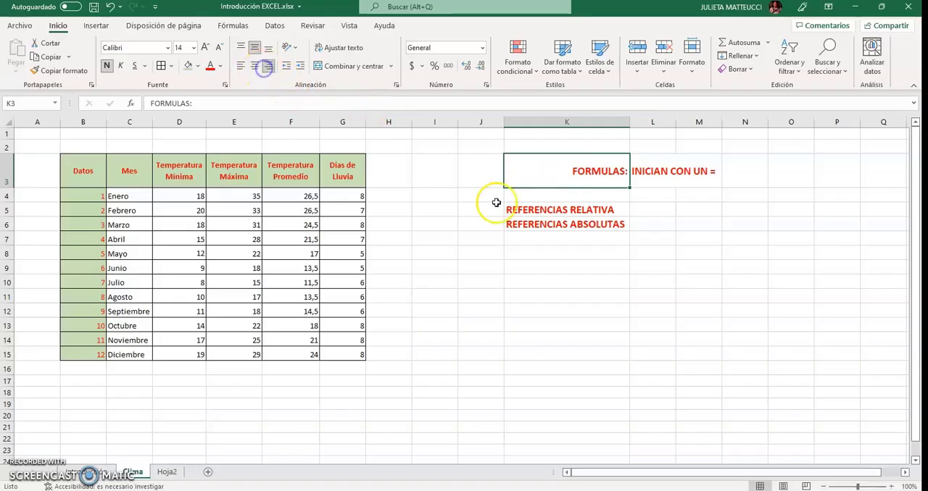
Enter the note ANTEPONER A LA COLUMNA Y LA FILA EL SIMBOLO $ in L6, and return to Hoja2
left_click(649, 224)
type("an")
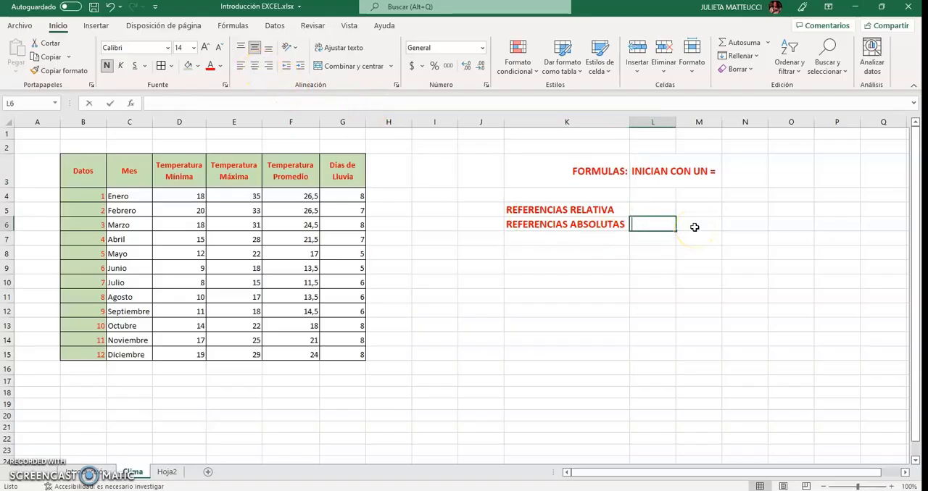
key("BackSpace")
key("BackSpace")
type("ANTEPONER ")
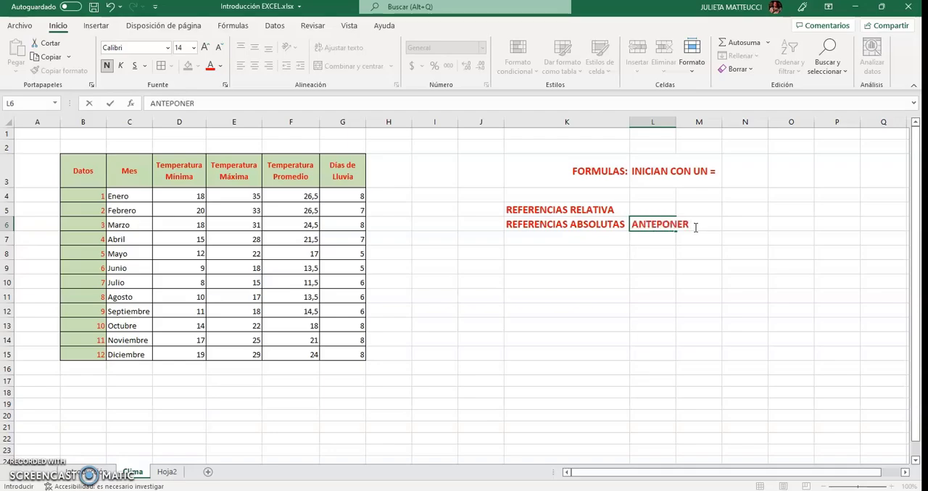
type("A LA COLUMNA")
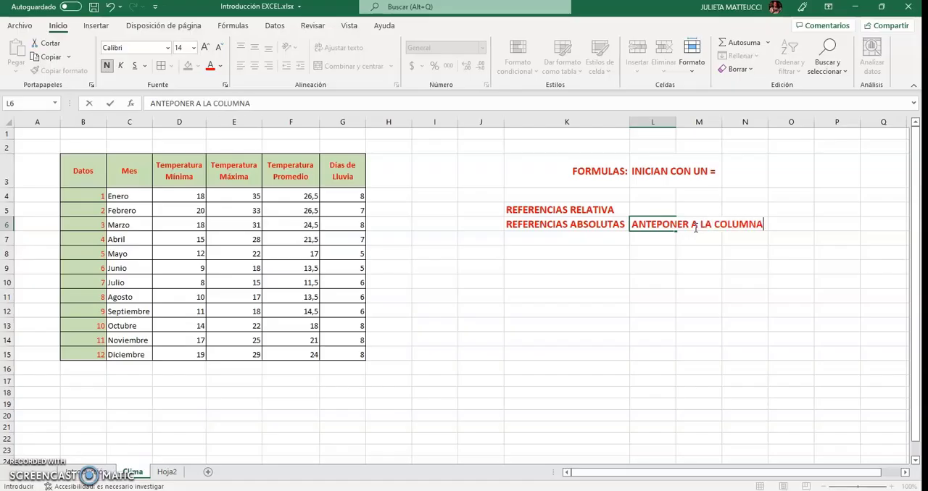
type(" Y LA FILA U")
type("L")
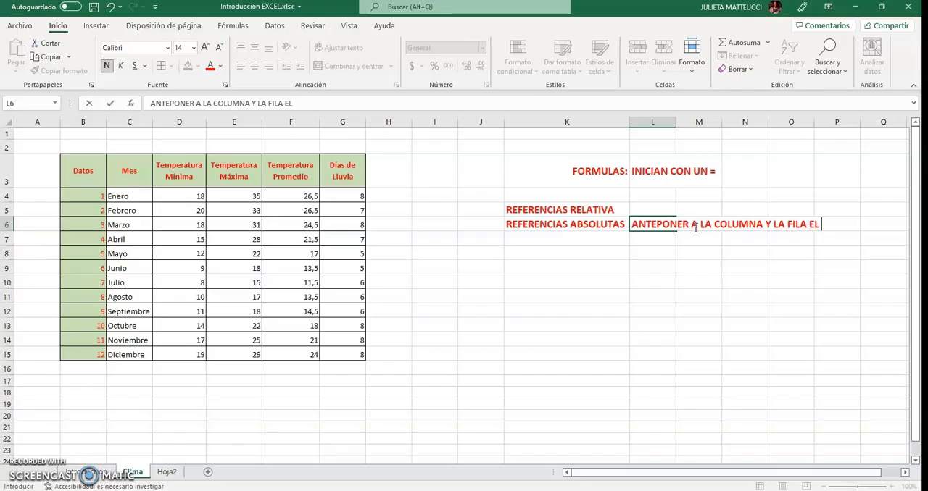
type(" SIMBOLO")
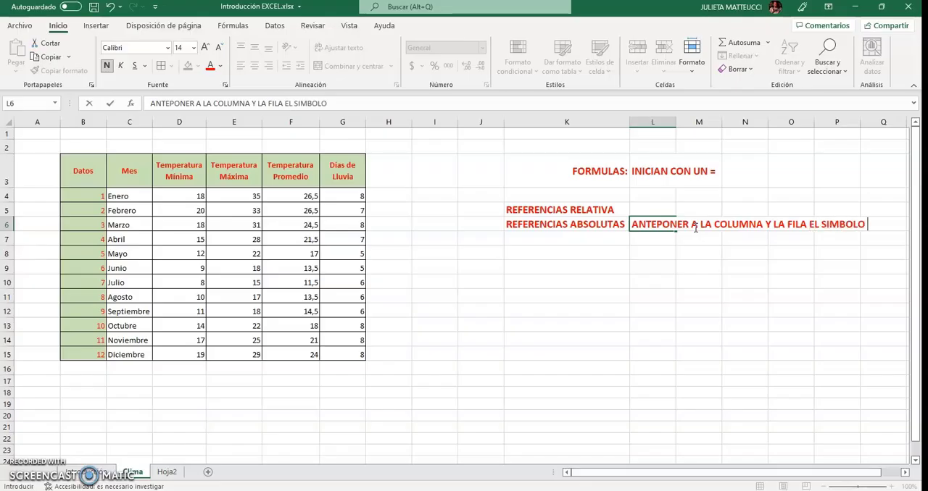
type(" $")
key("Return")
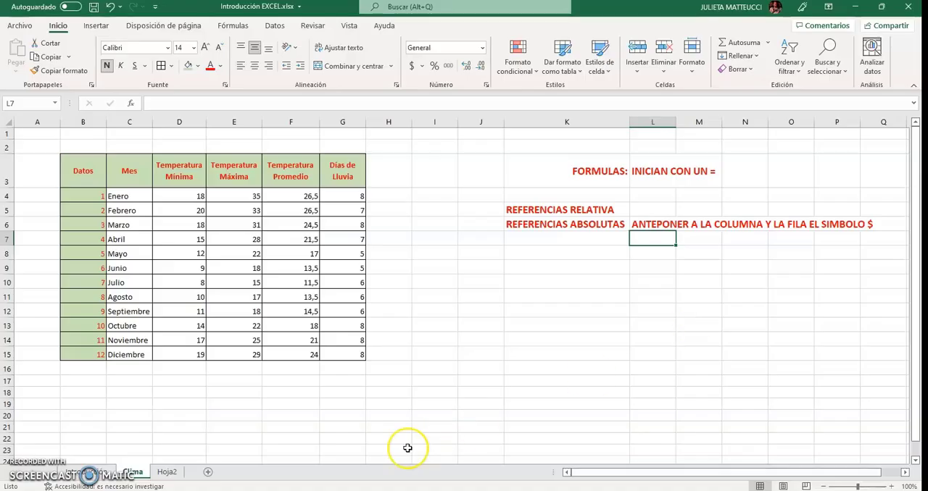
left_click(166, 473)
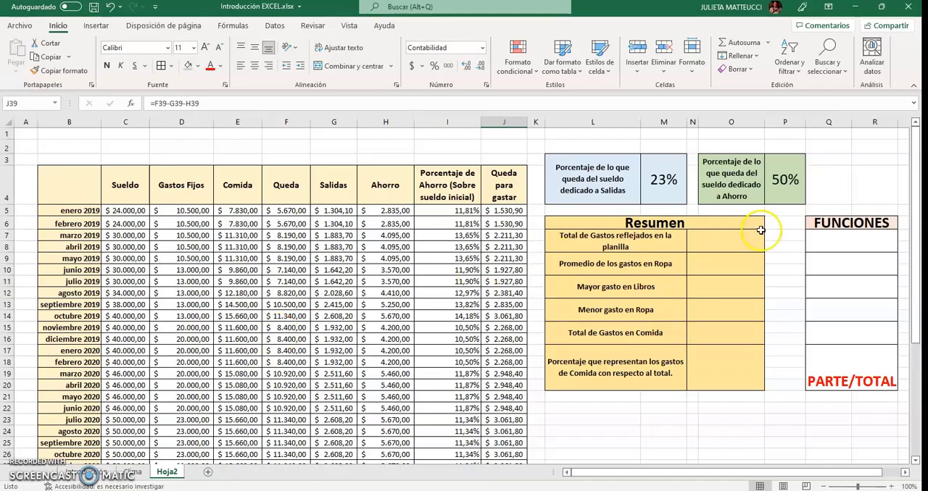
Examine the Resumen and FUNCIONES tables and the Gastos Fijos values in D5:D44 that the total of expenses covers
left_click(826, 226)
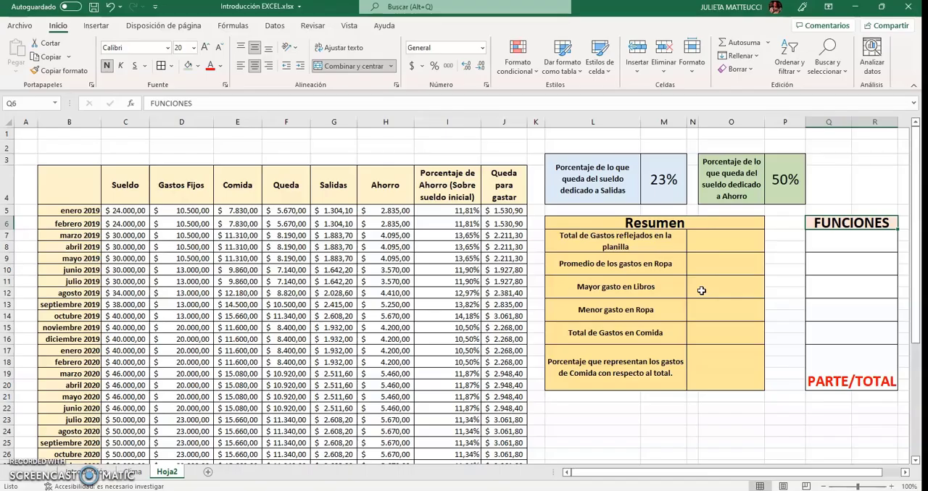
left_click(614, 247)
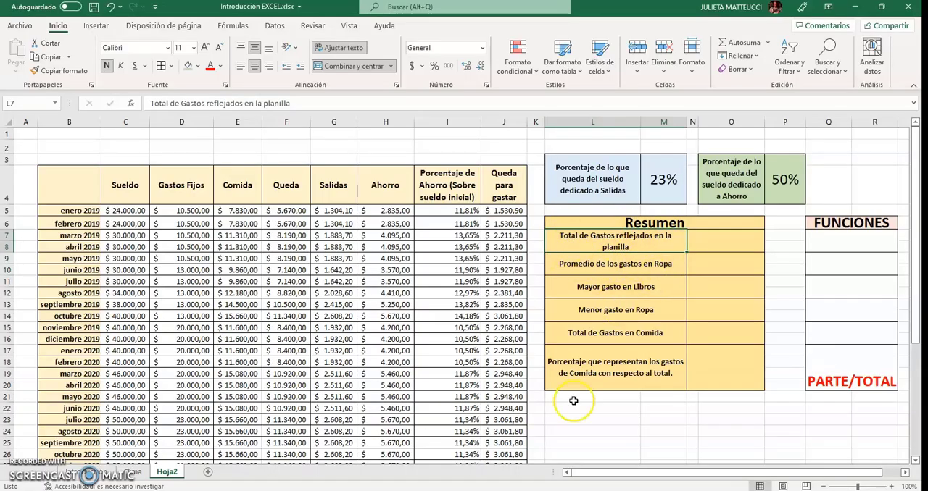
scroll(601, 435, "down", 3)
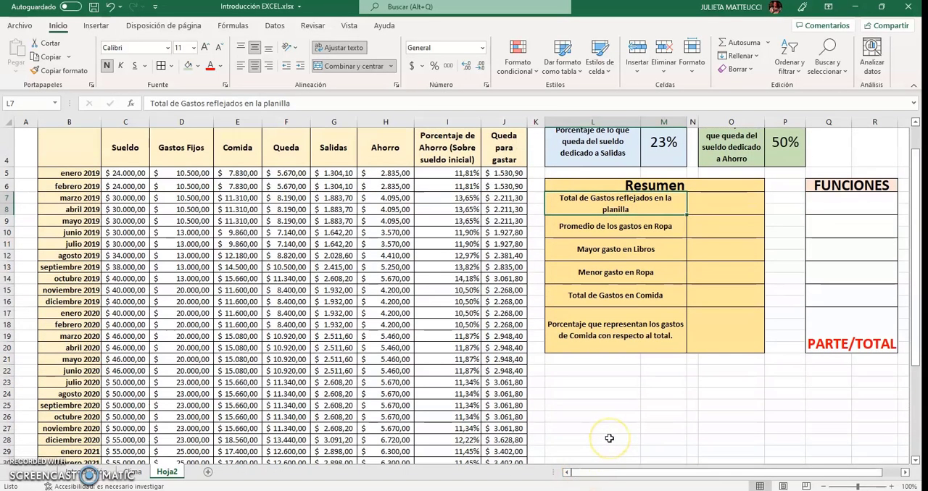
scroll(171, 216, "up", 3)
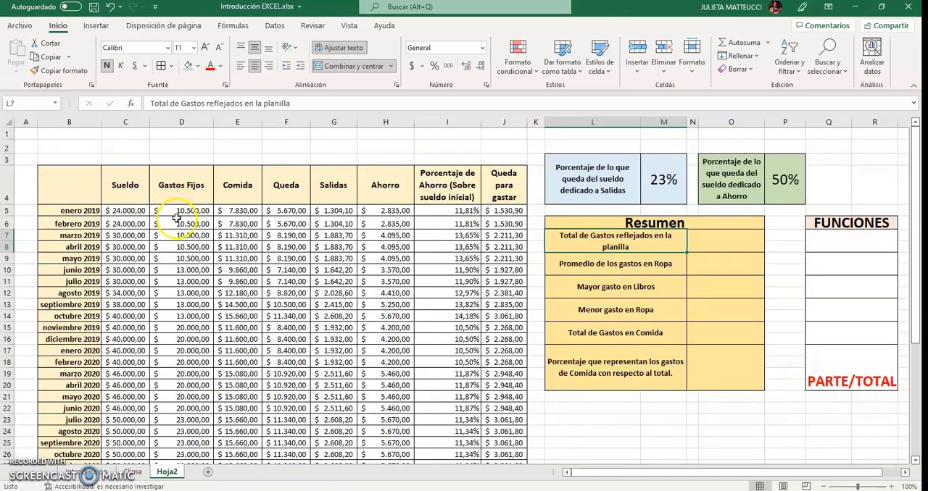
left_click_drag(181, 211, 183, 434)
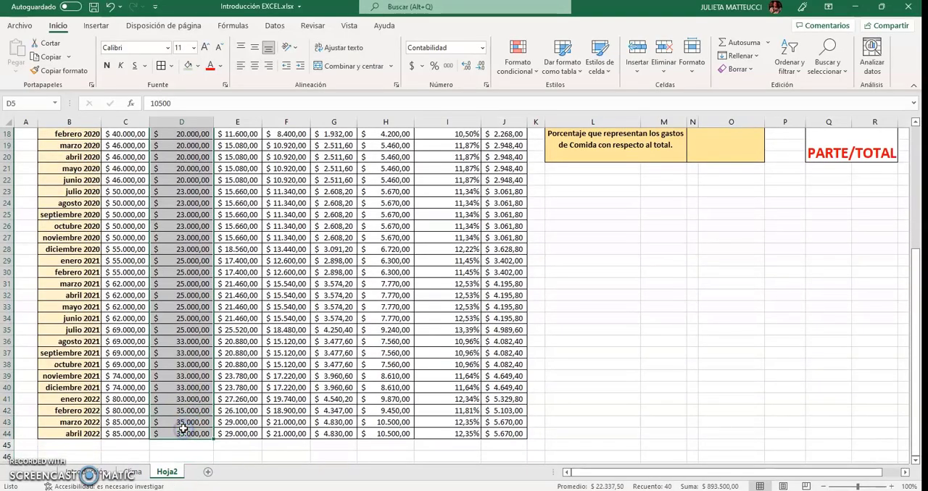
scroll(182, 431, "up", 6)
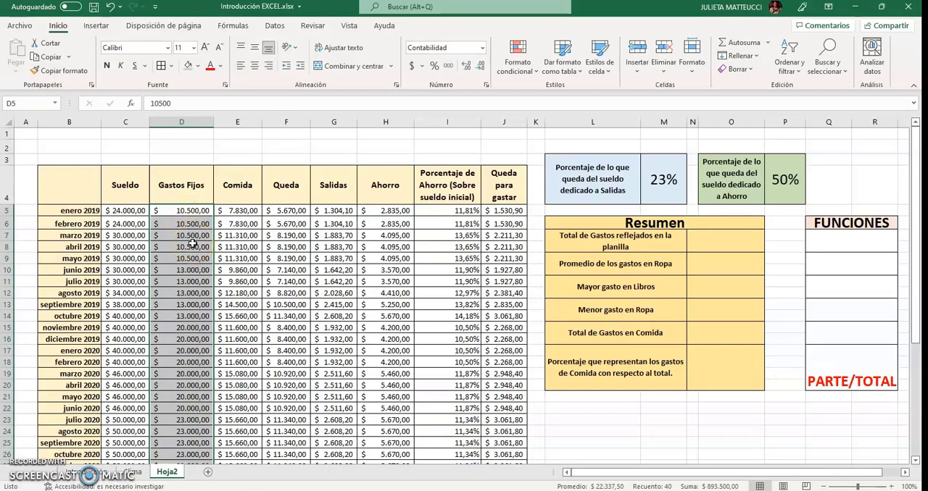
scroll(192, 242, "down", 8)
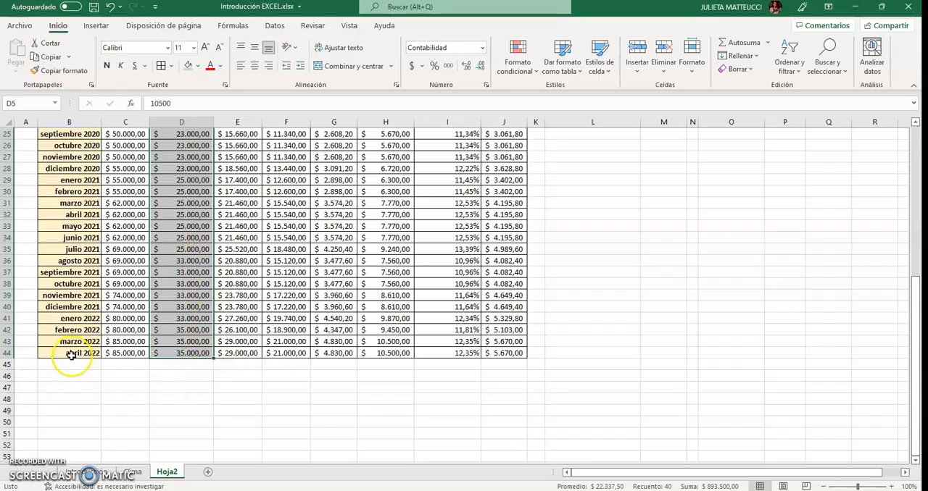
scroll(181, 363, "up", 7)
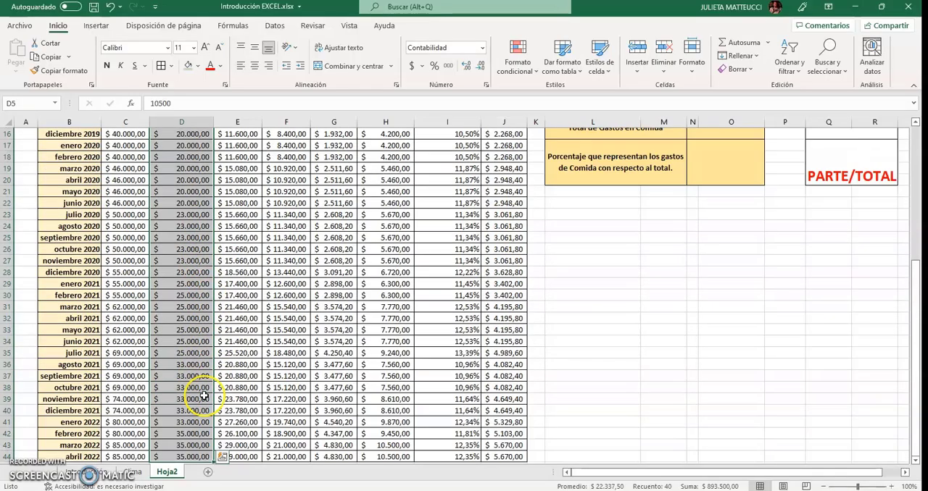
scroll(165, 328, "up", 1)
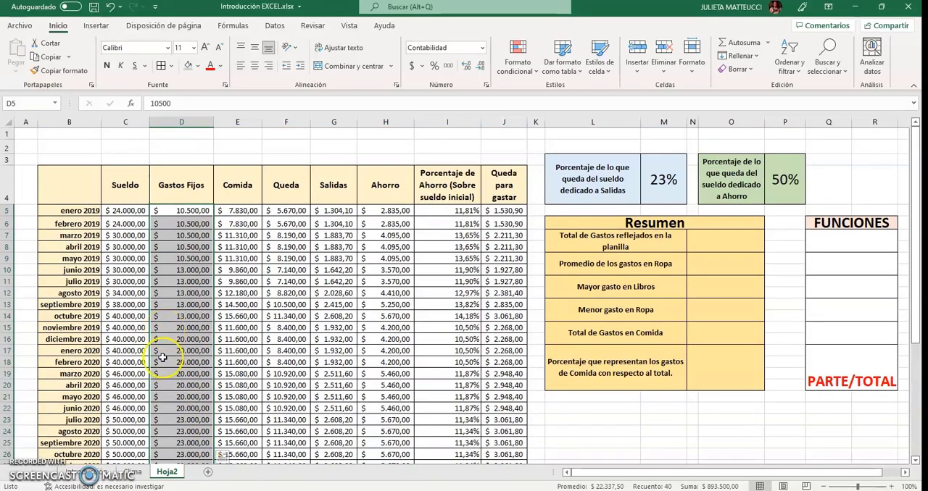
Enter SUMA() in Q7 of the FUNCIONES table, in the row of Total de Gastos reflejados en la planilla
left_click(816, 245)
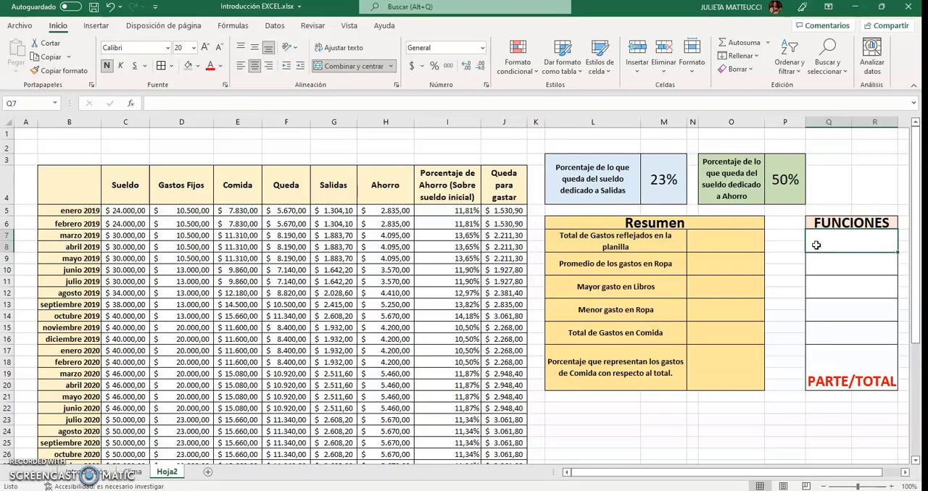
type("SUMA")
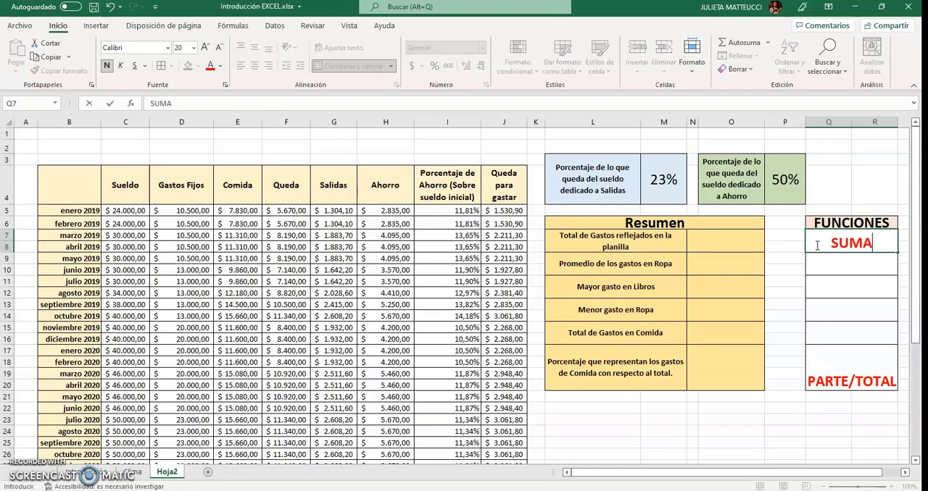
type("()")
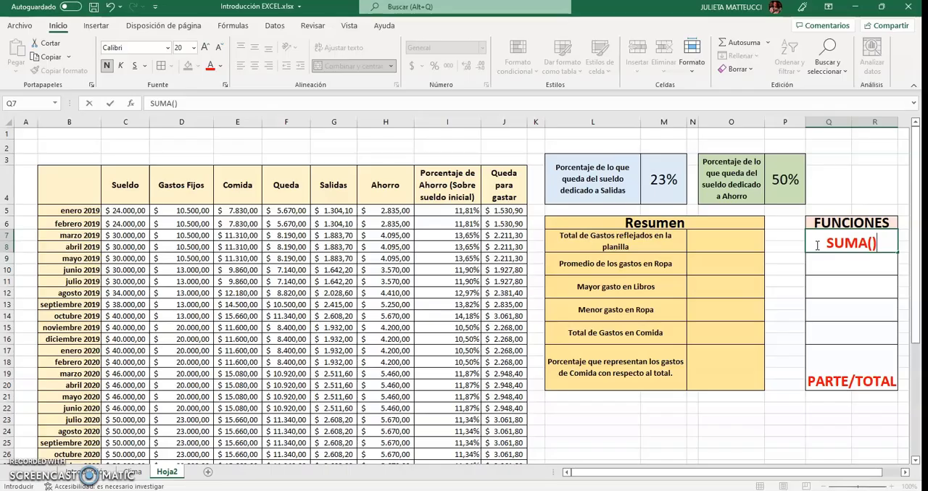
key("Return")
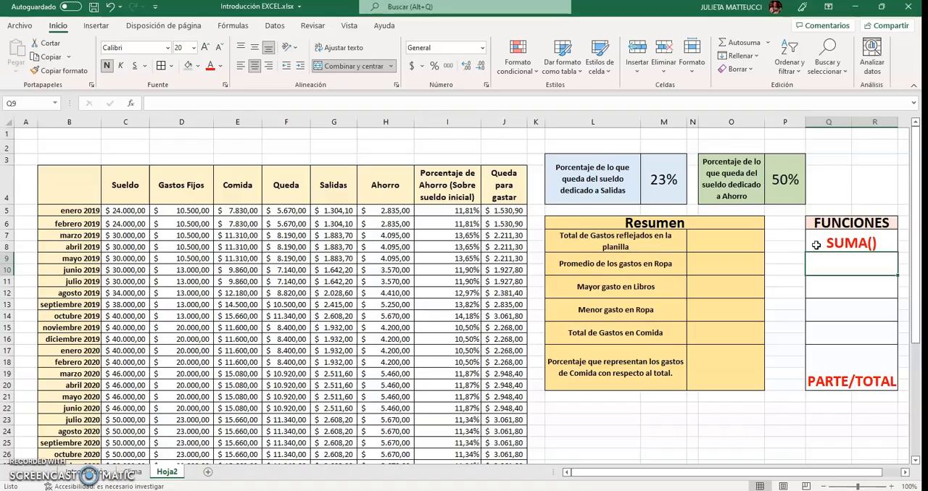
Start a trial SUMA formula in L23 with D5 as its first argument, followed by a semicolon separator
left_click(571, 421)
type("=")
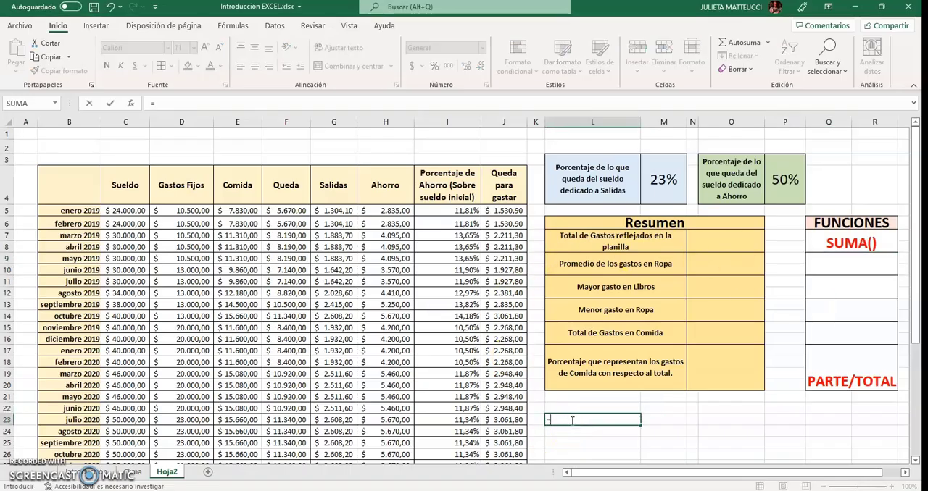
type("SUMA")
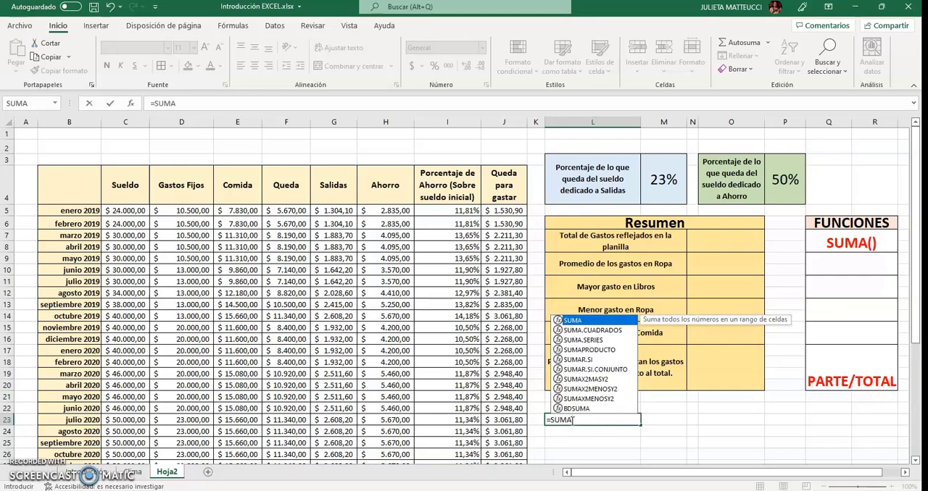
type("(")
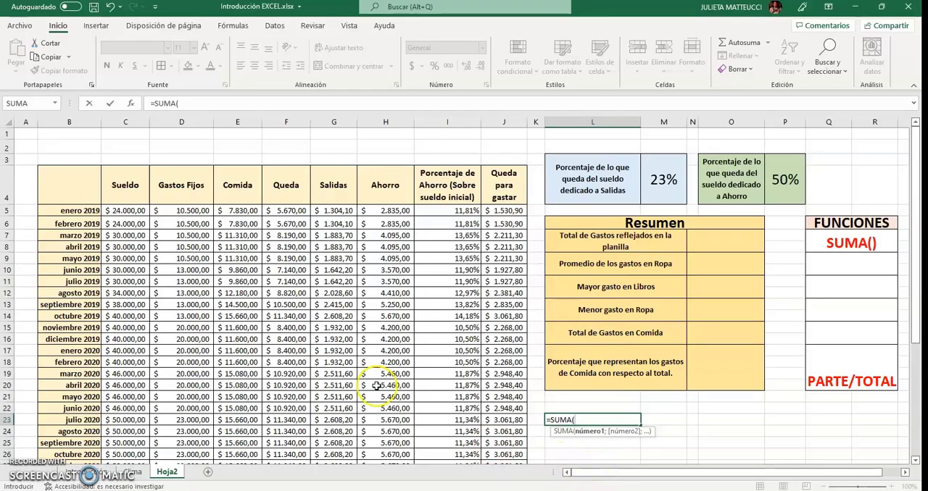
left_click(198, 209)
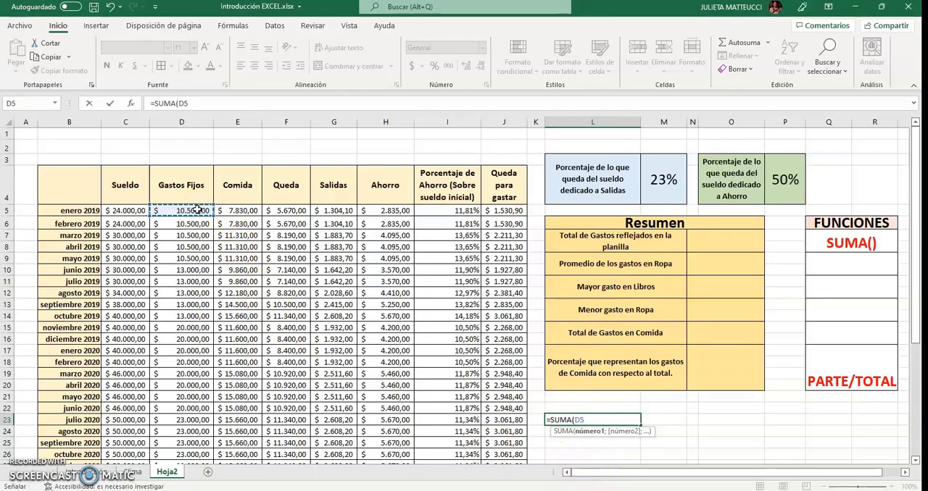
key("F8")
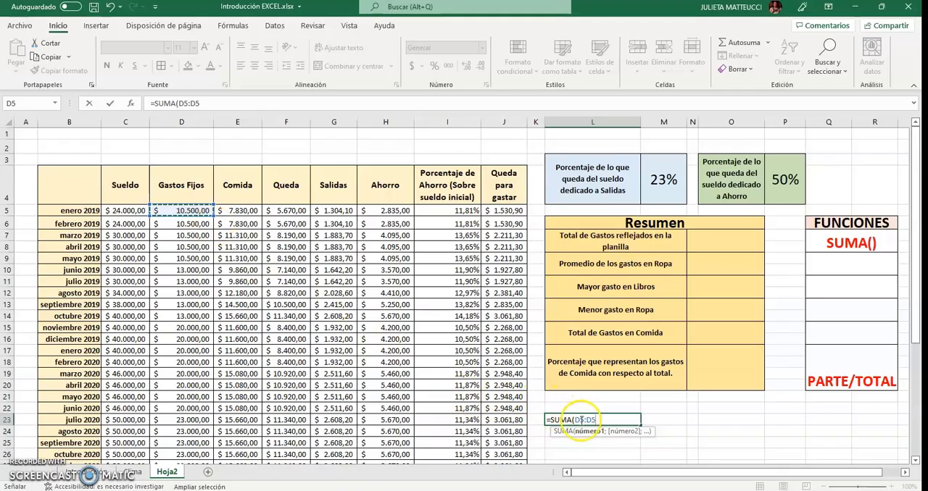
left_click_drag(597, 420, 585, 412)
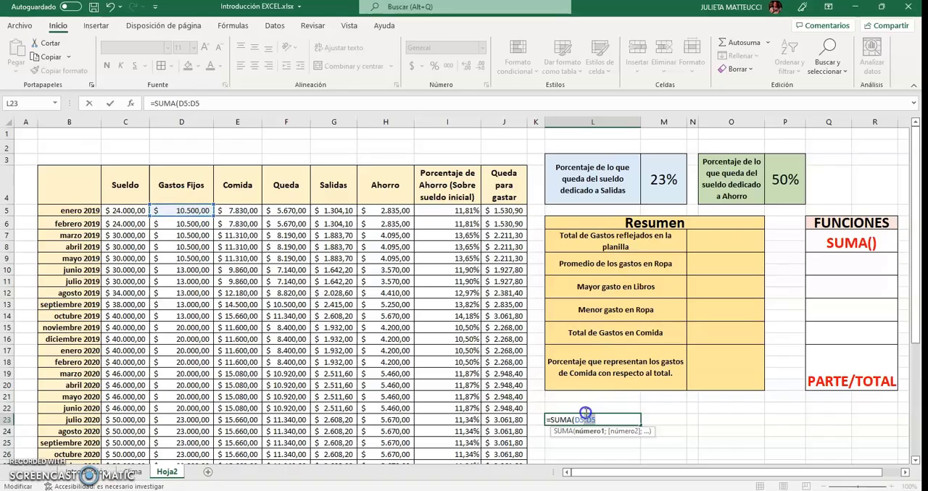
type(";")
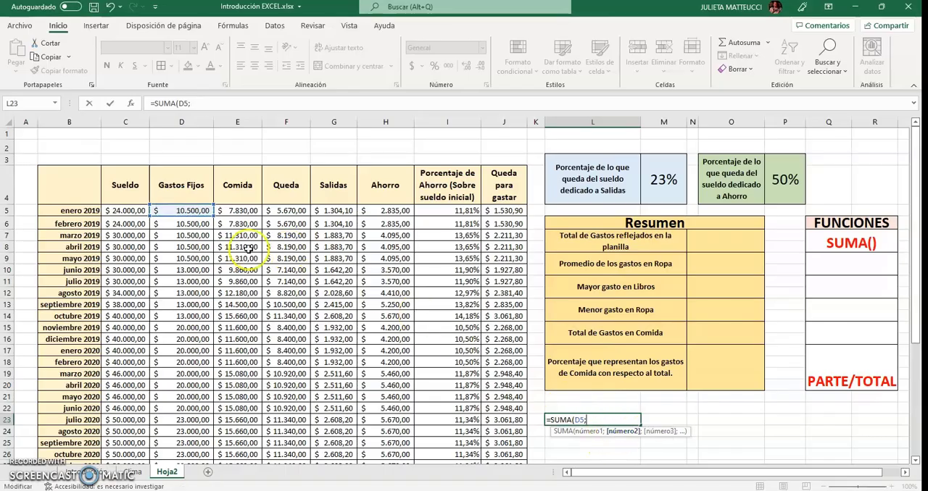
Complete the trial formula in L23 as =SUMA(D5;D6;D7;D11), and clear the cell
left_click(182, 223)
type(";")
left_click(184, 235)
type(";")
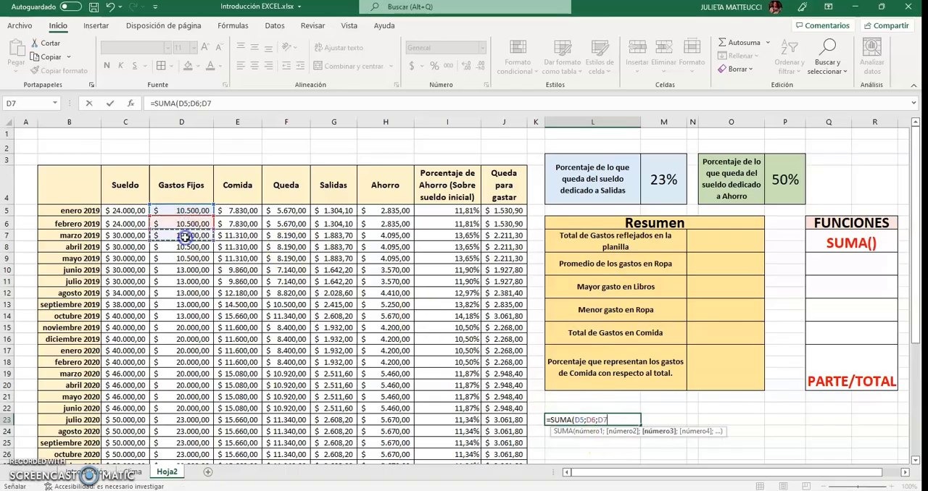
left_click(190, 255)
left_click(183, 282)
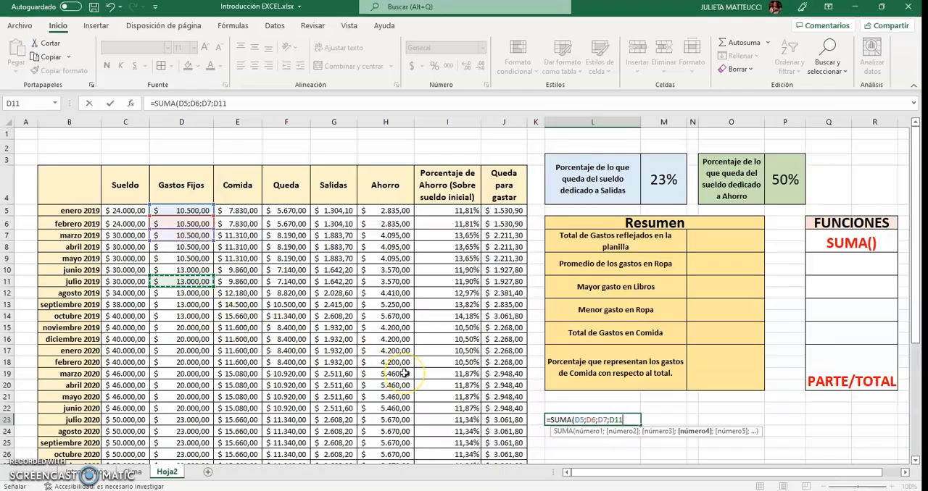
type(")")
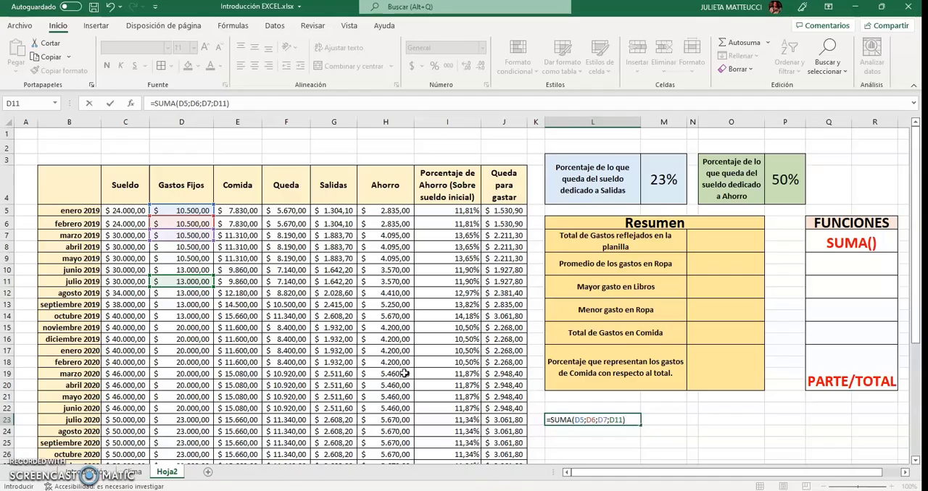
key("Return")
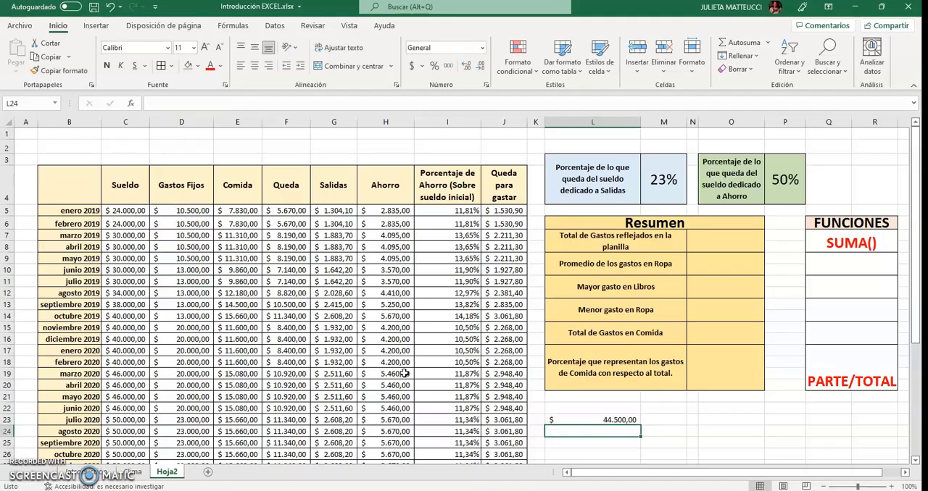
left_click(578, 420)
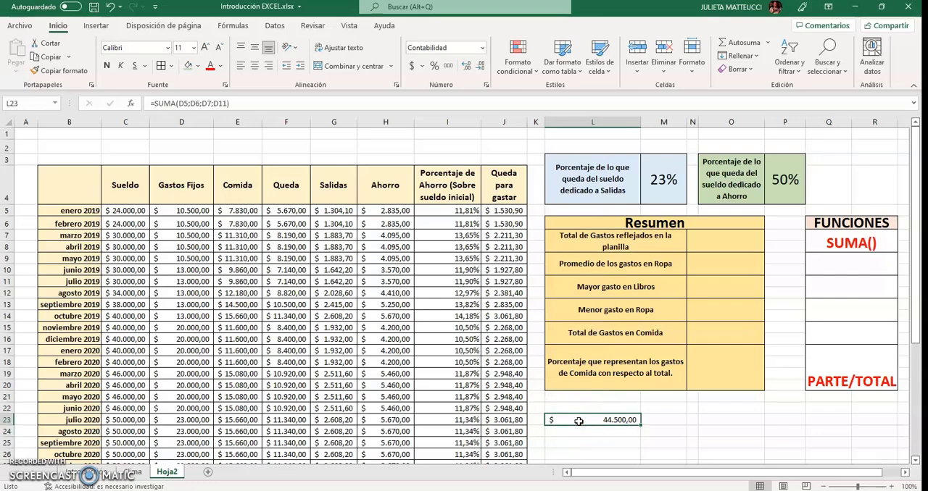
key("Delete")
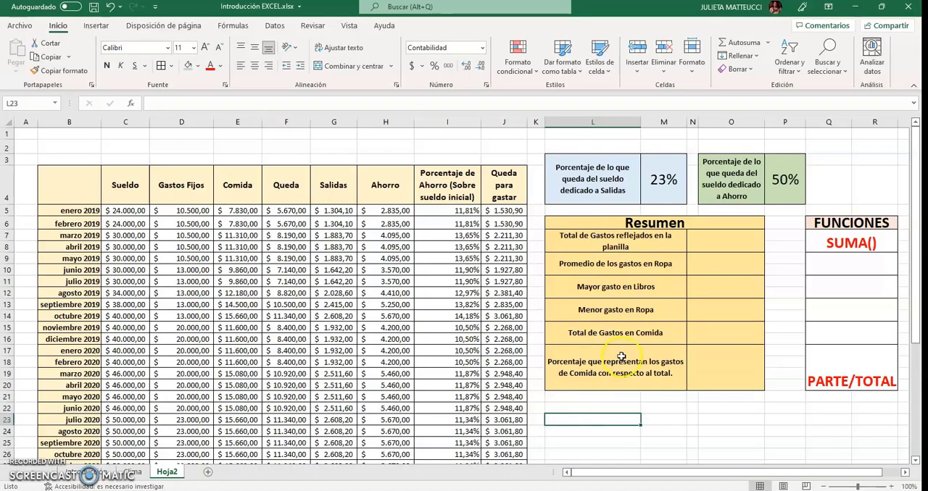
Check the first and last Gastos Fijos cells, D5 and D44, that bound the range for the total
left_click(701, 246)
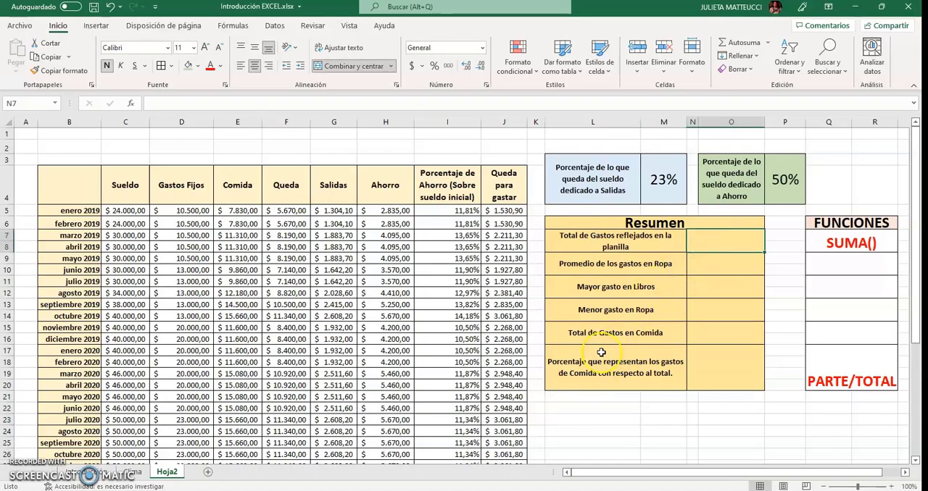
left_click(196, 211)
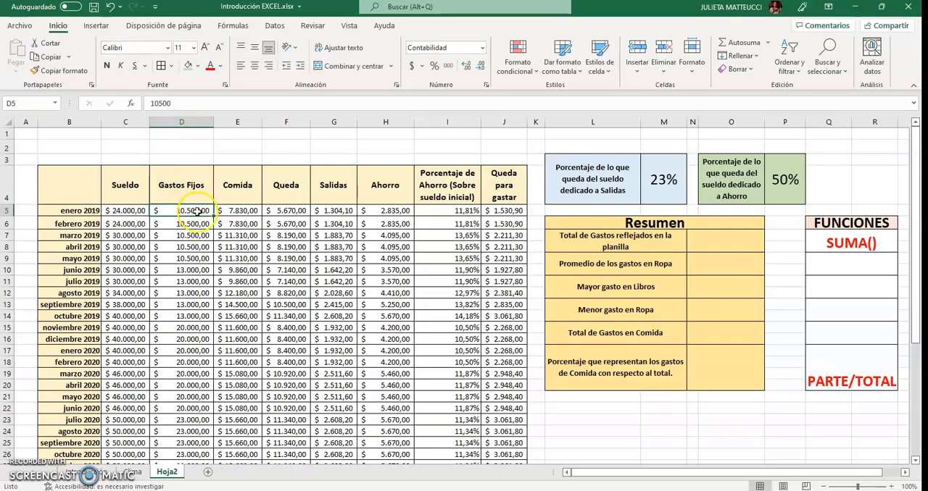
scroll(197, 217, "down", 10)
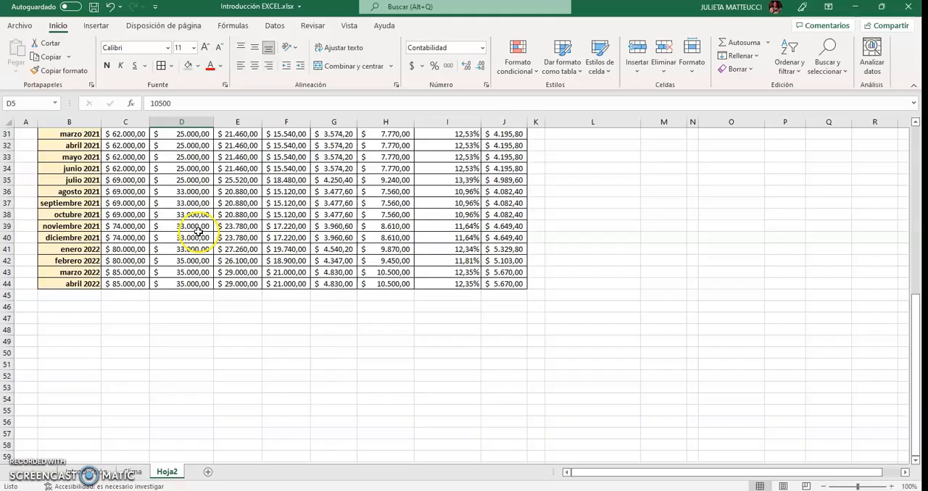
left_click(185, 284)
scroll(184, 284, "up", 7)
scroll(184, 283, "up", 3)
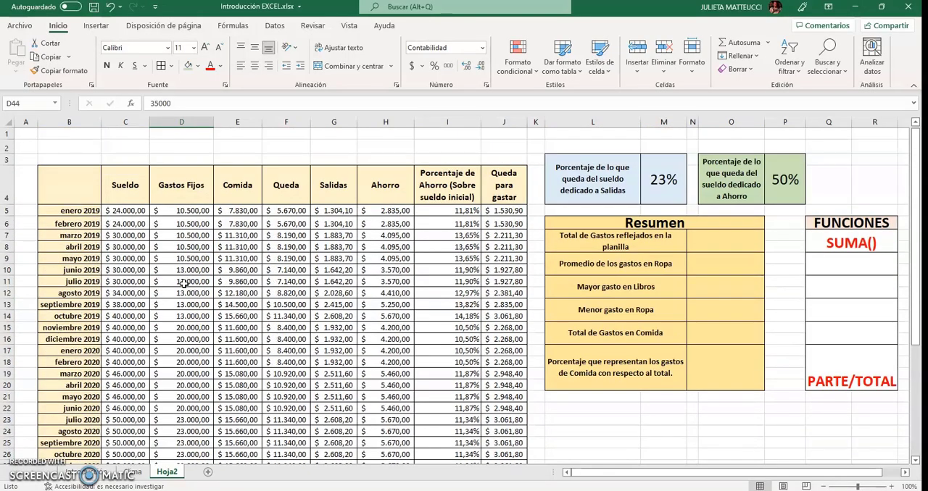
Enter =SUMA(D5:D44) in N7 of the Resumen table to total the Gastos Fijos column
left_click(703, 244)
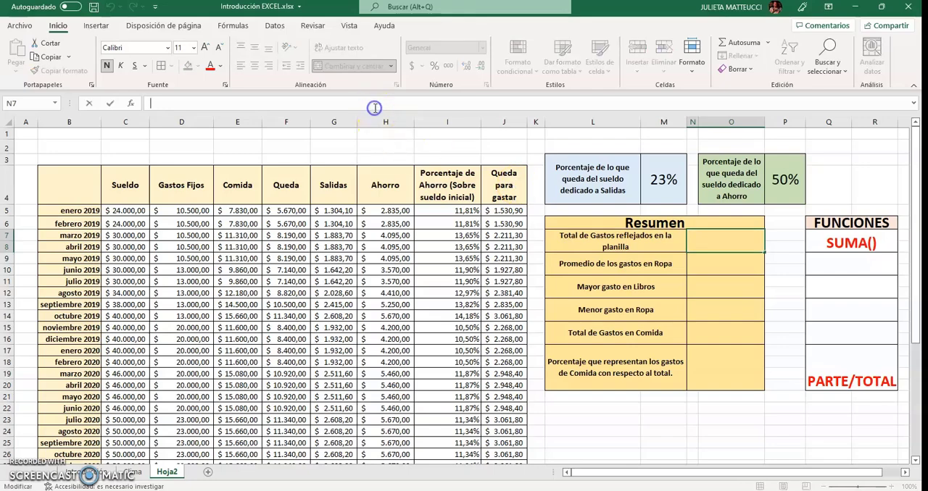
type("=")
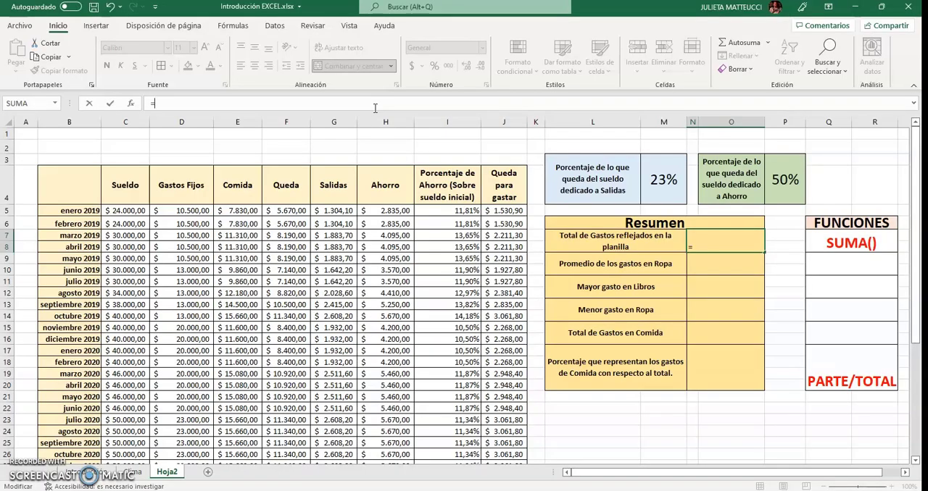
type("SUM")
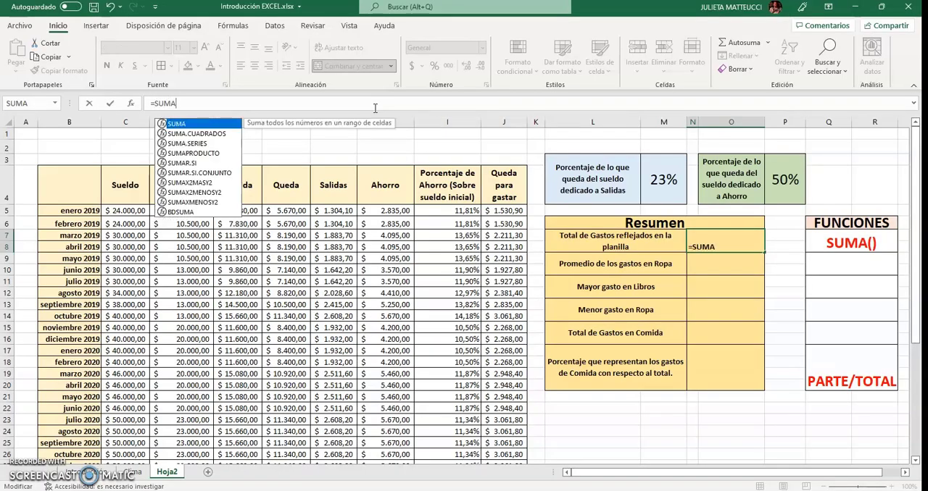
type("A(")
left_click(384, 121)
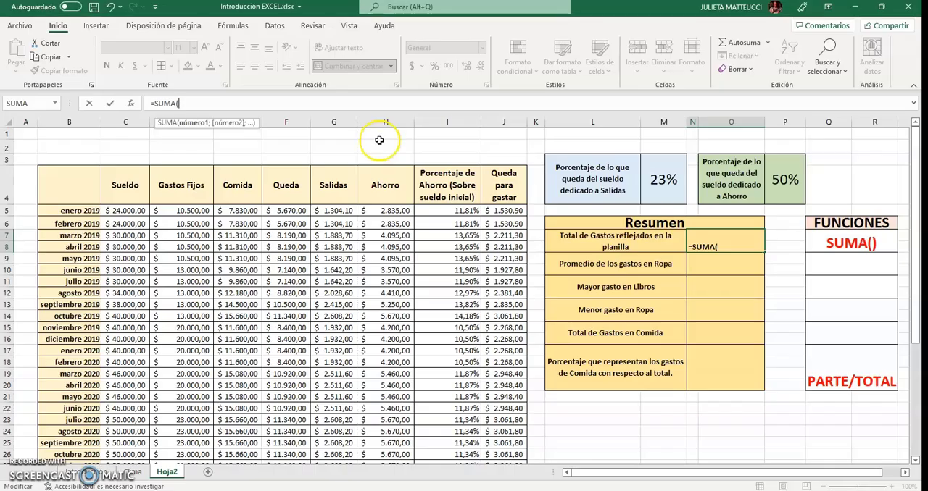
left_click(181, 211)
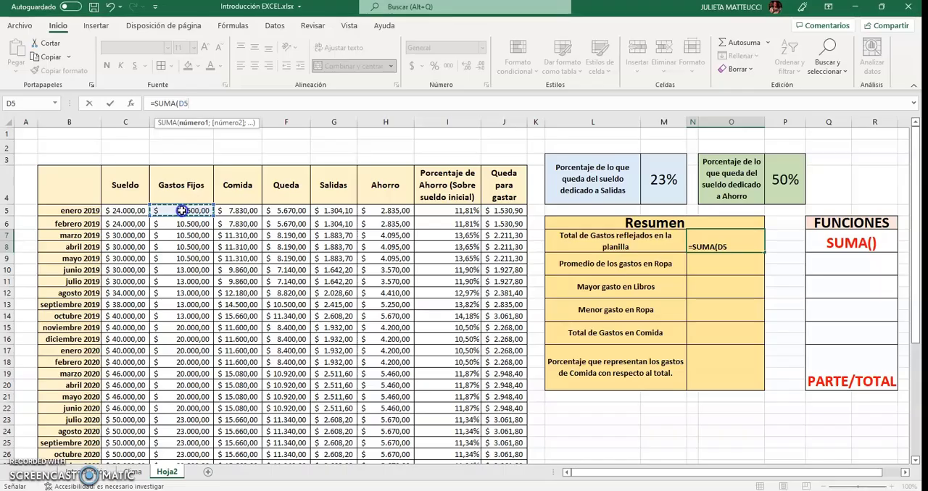
left_click_drag(181, 211, 205, 424)
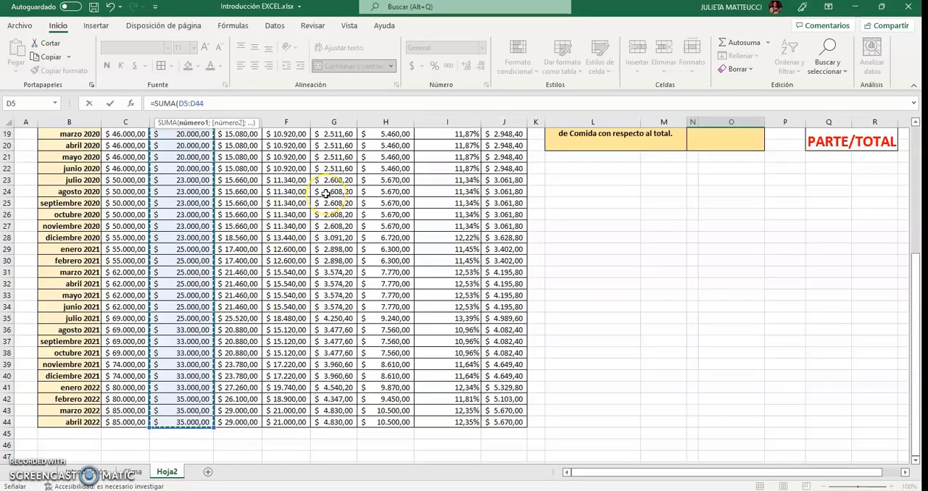
type(")")
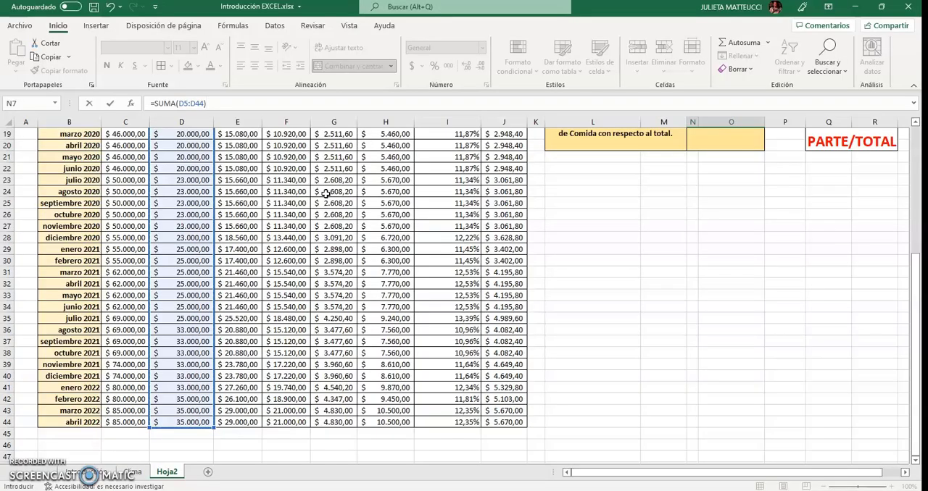
key("Return")
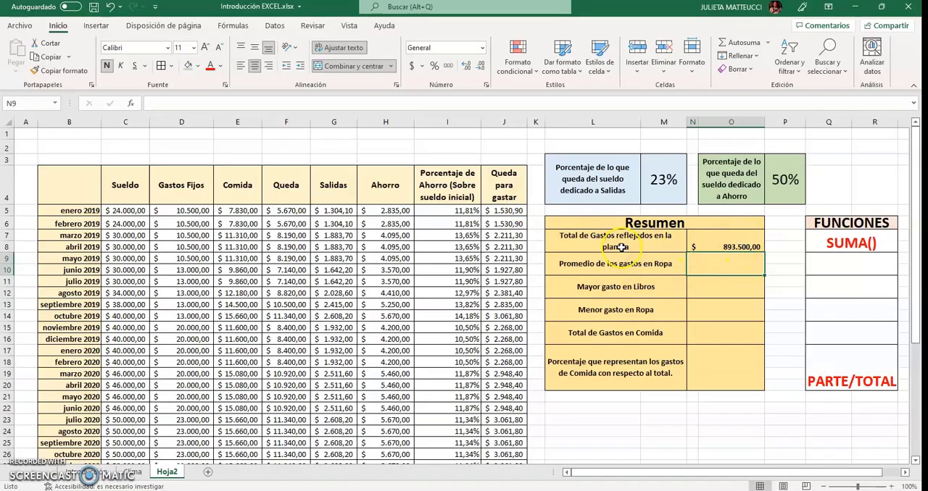
Try the Moneda number format on the Total de Gastos cell N7, and return it to the Contabilidad format
left_click(190, 234)
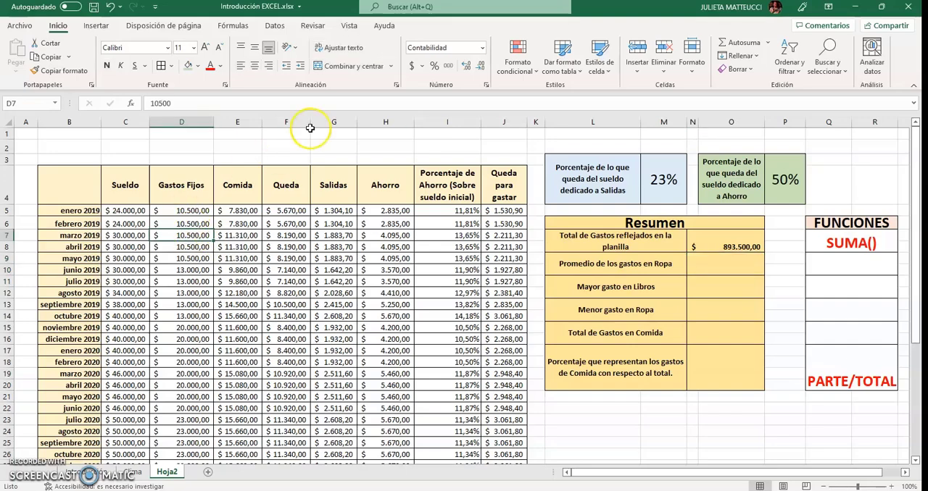
left_click(739, 236)
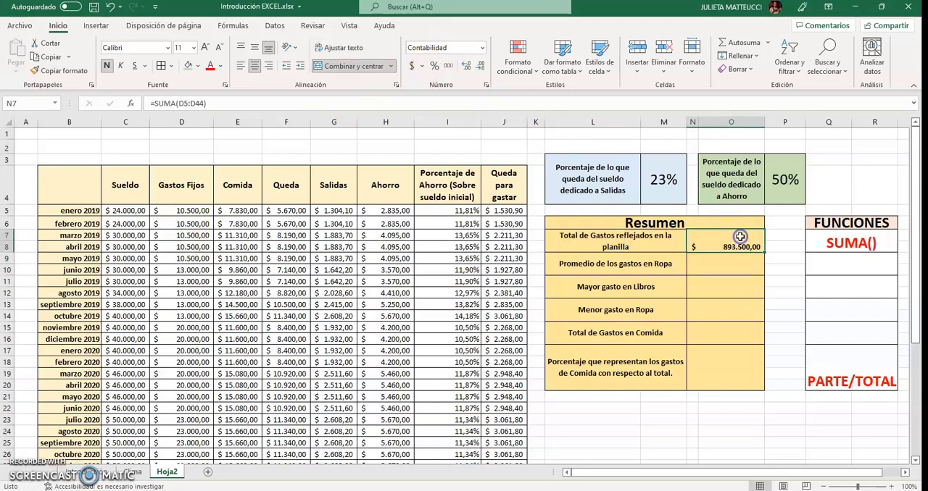
left_click(481, 48)
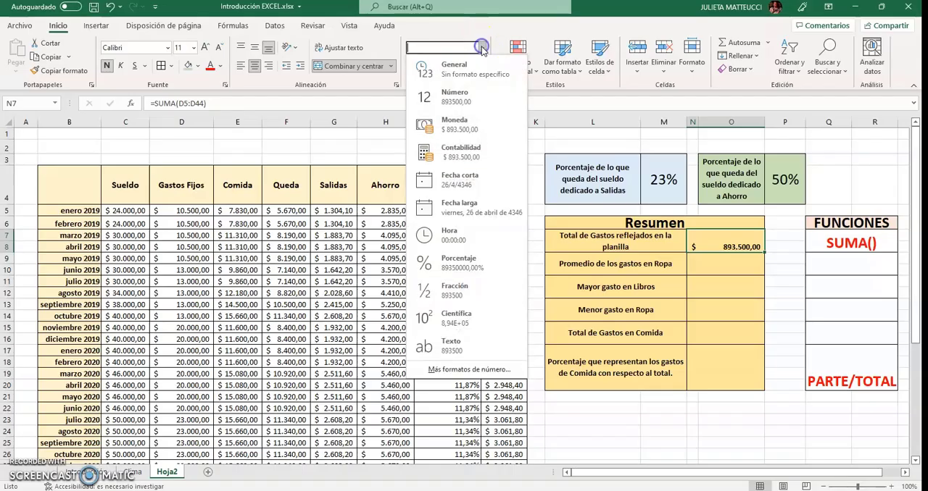
left_click(487, 123)
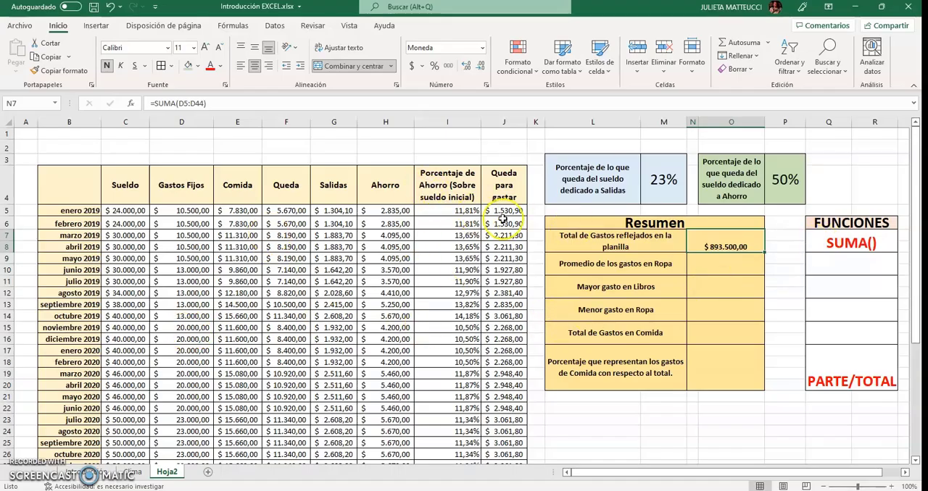
left_click(411, 65)
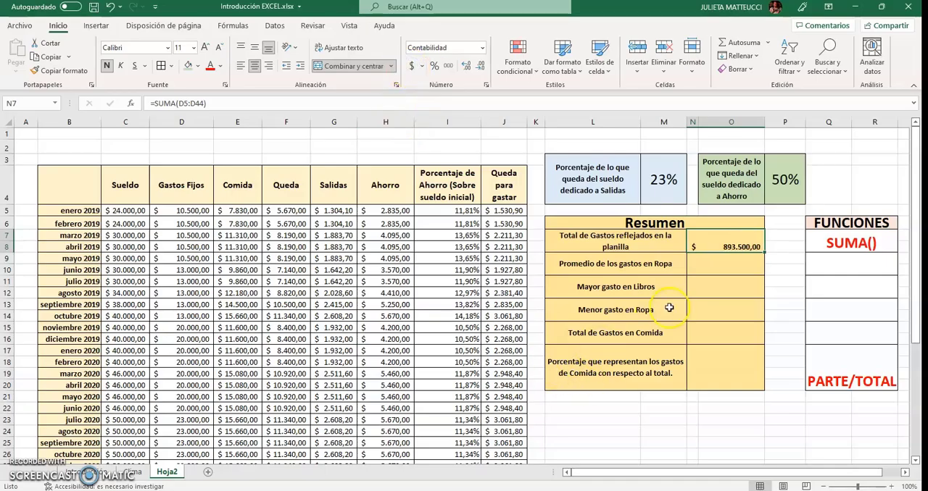
left_click(705, 271)
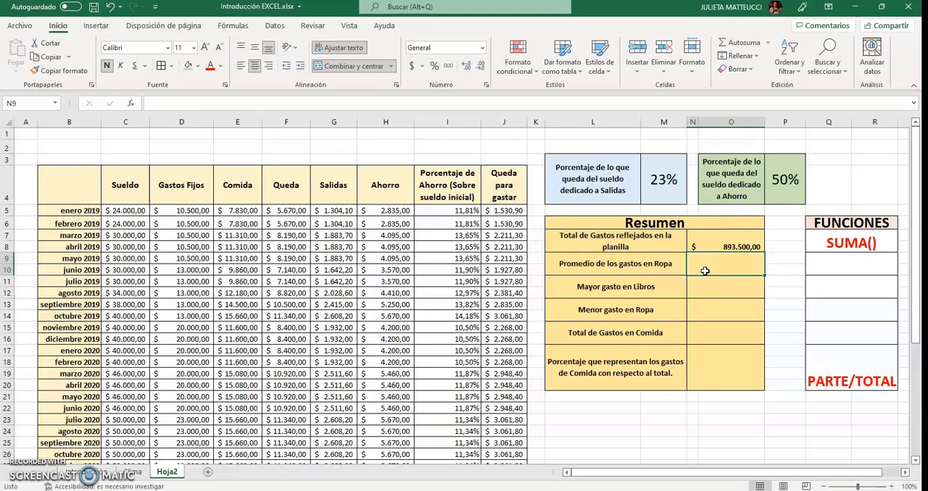
Change the Resumen label in L9 to "Promedio de los gastos en COMIDA"
left_click(664, 260)
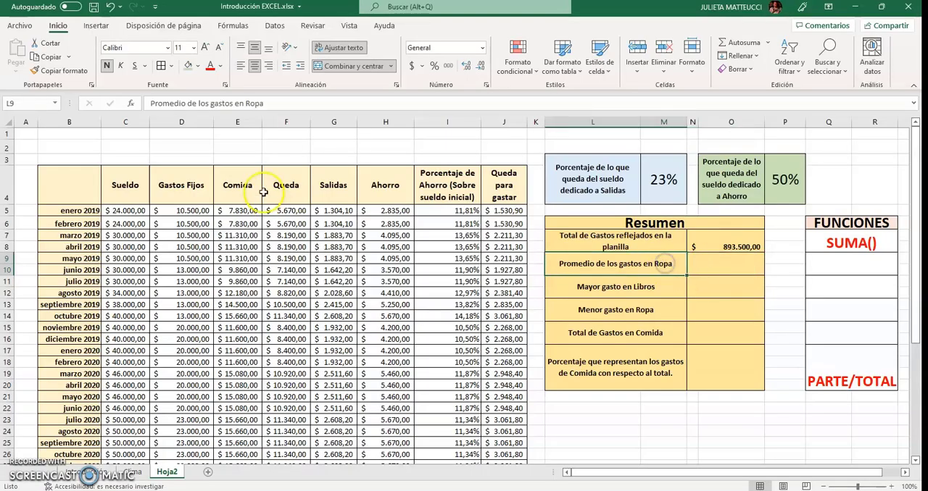
double_click(253, 104)
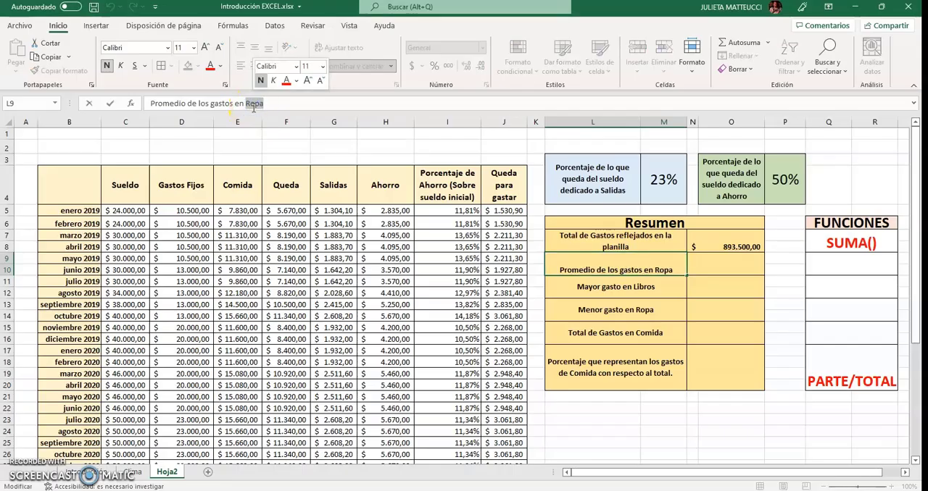
type("COMIDA")
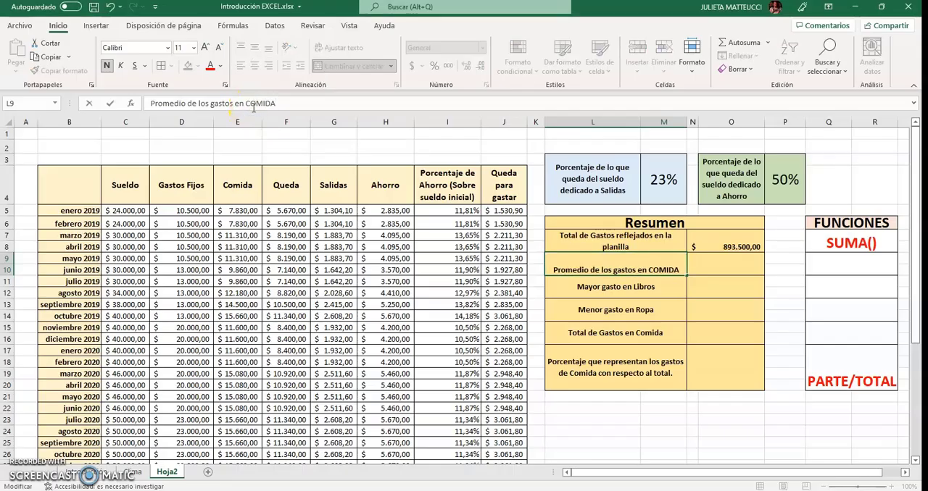
key("Return")
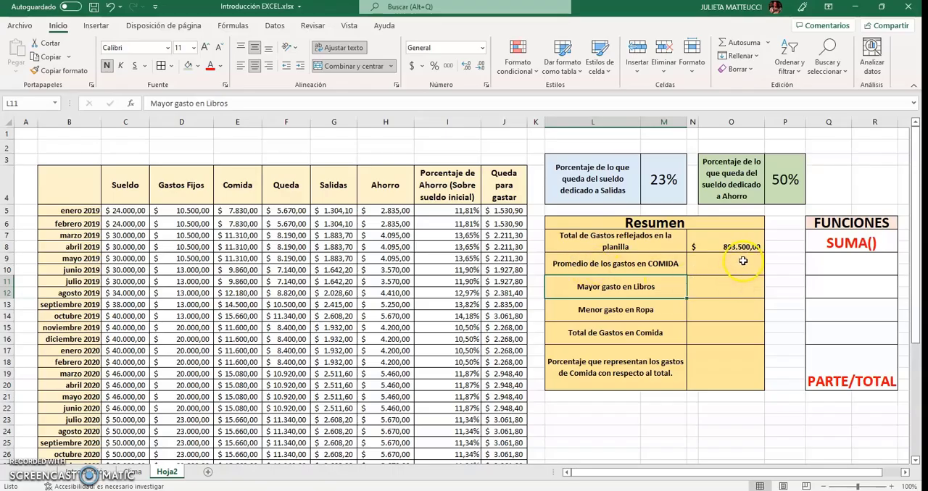
Enter PROMEDIO() in Q9 of the FUNCIONES list, beside the average food expense row
left_click(743, 262)
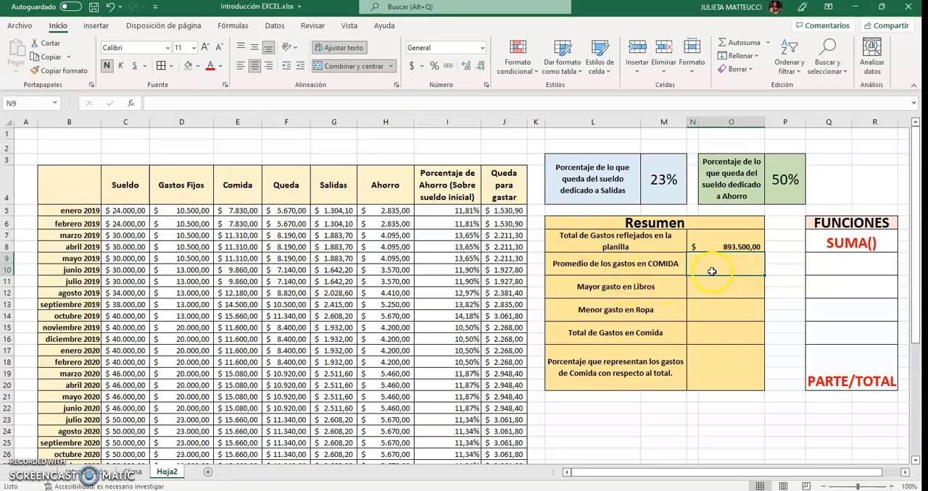
left_click(811, 264)
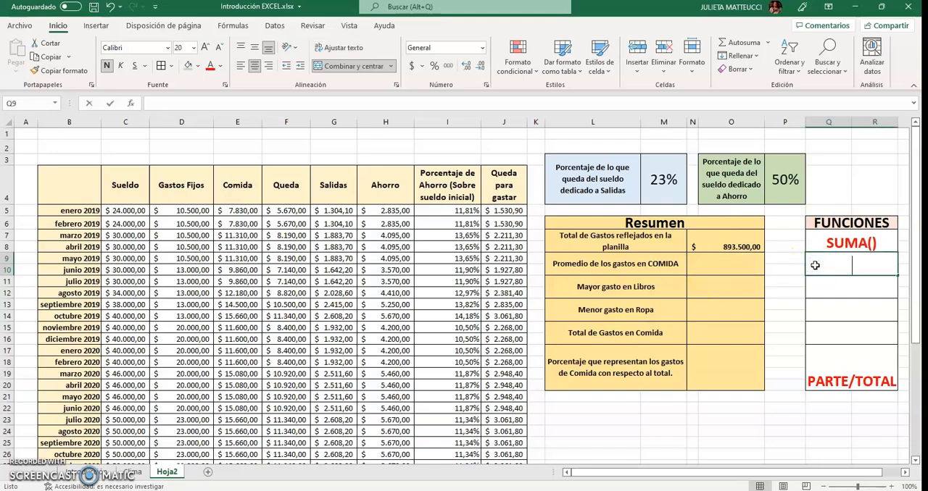
type("PROMEDIO")
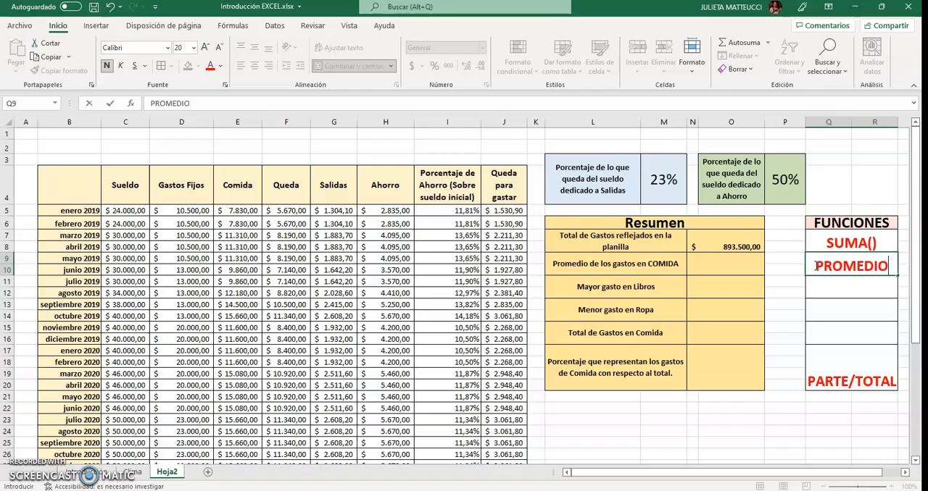
type("()")
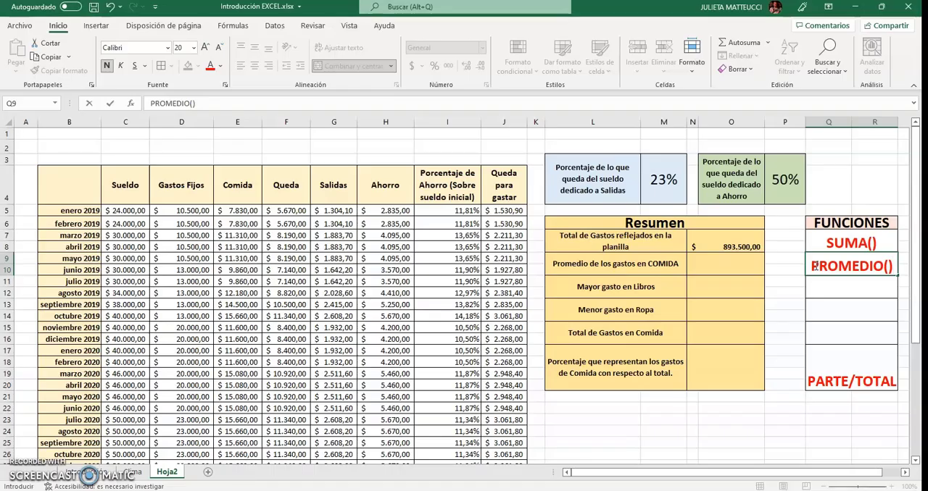
left_click(719, 269)
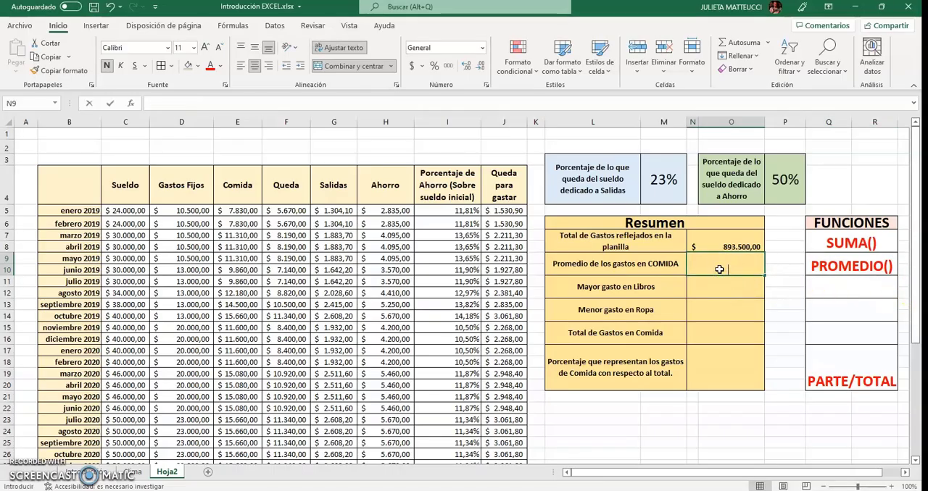
type("=")
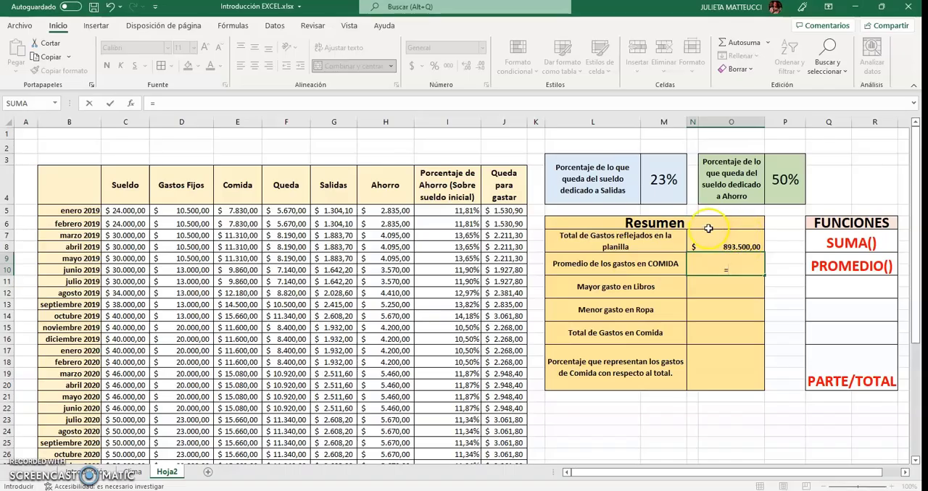
left_click(230, 211)
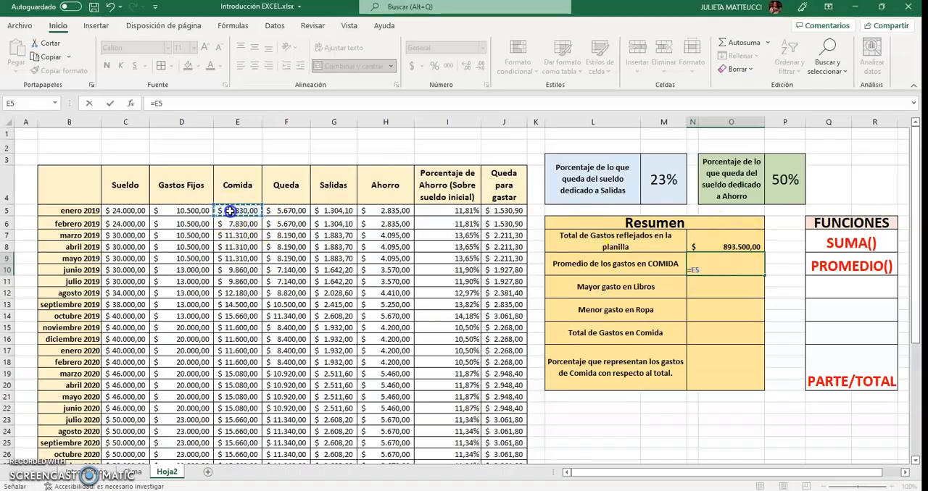
left_click_drag(229, 211, 224, 450)
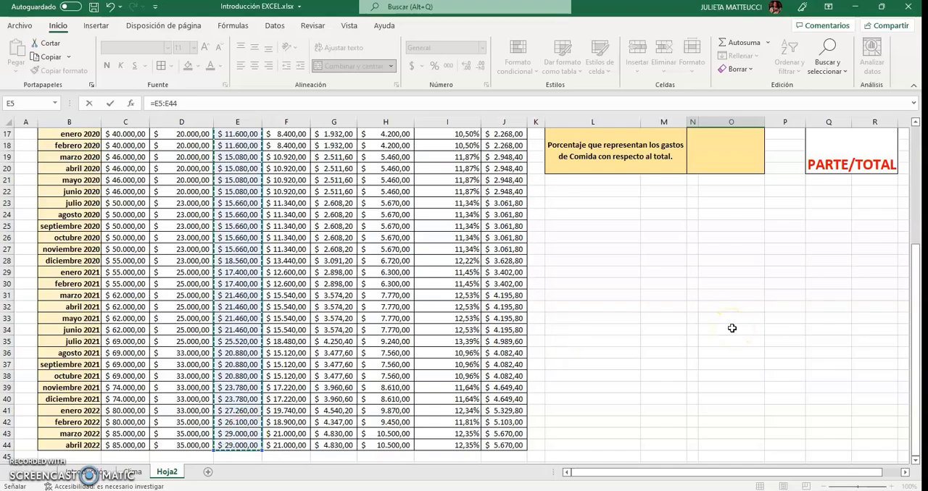
key("Escape")
scroll(733, 327, "up", 3)
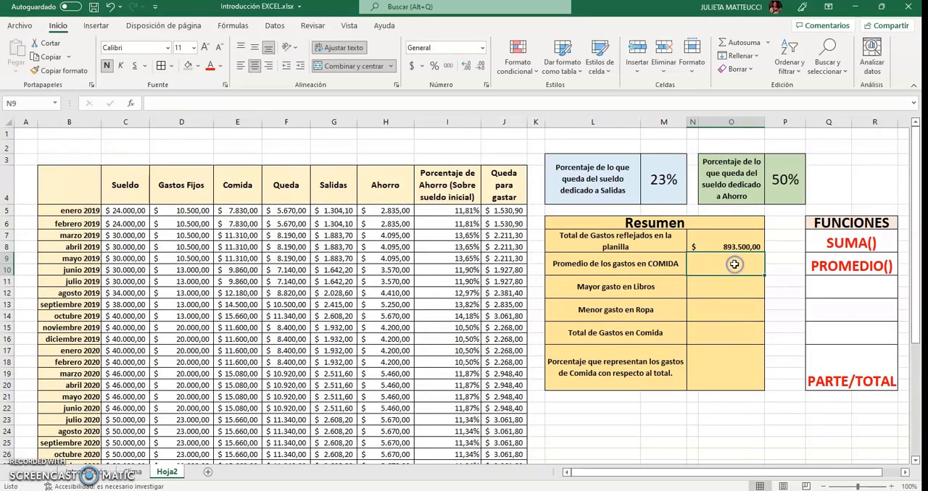
Enter =PROMEDIO(E5:E44) in N9 of the Resumen table to average the Comida column
type("=PR")
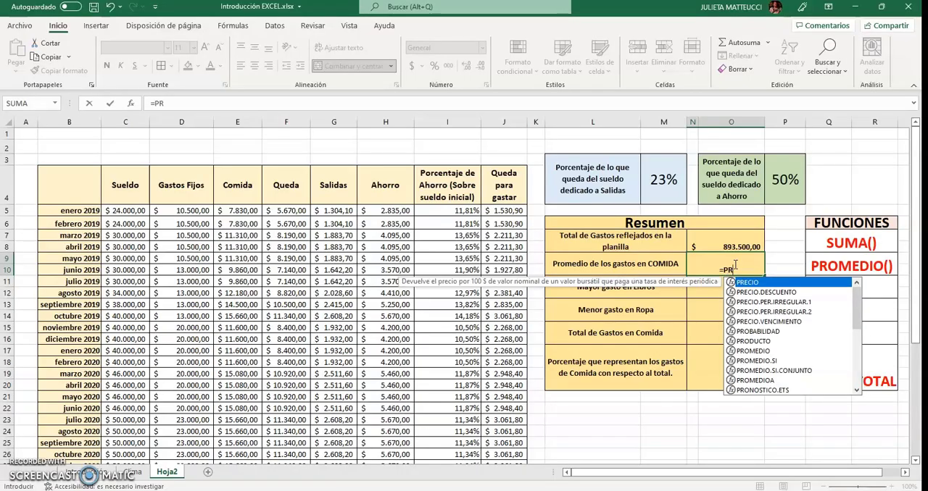
type("OMEDIO(")
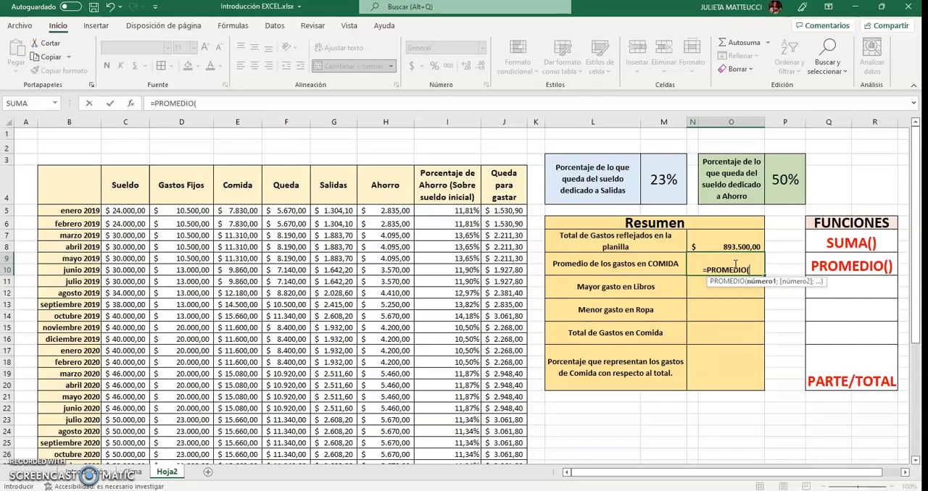
left_click_drag(242, 211, 239, 433)
type(")")
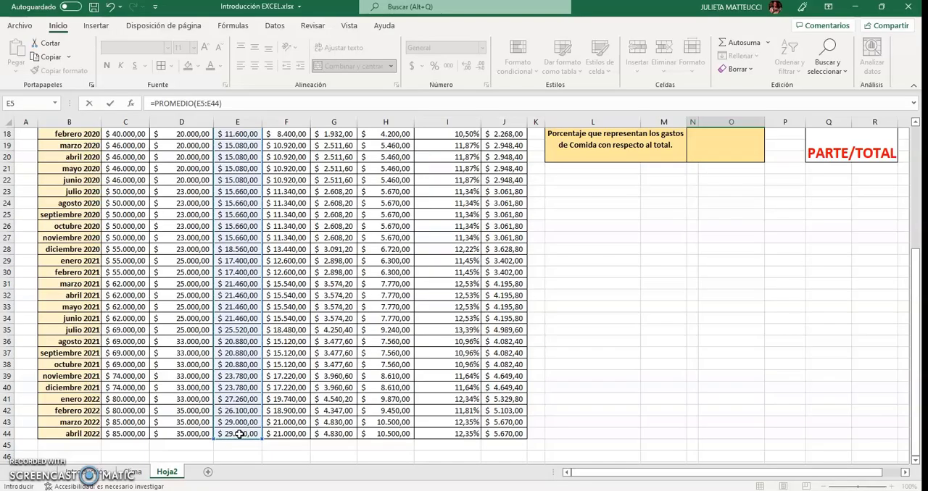
key("Return")
scroll(239, 435, "up", 5)
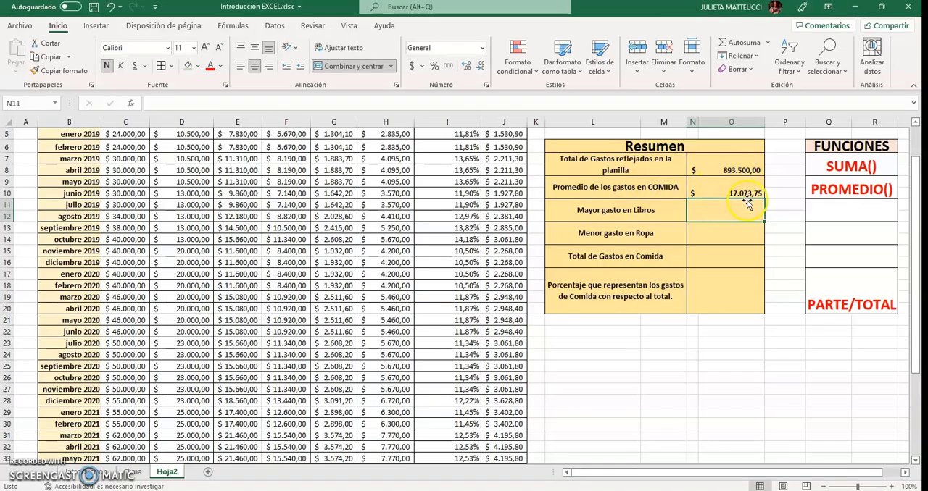
Change the Resumen label in L11 to "Mayor gasto en SALIDAS"
scroll(740, 396, "up", 1)
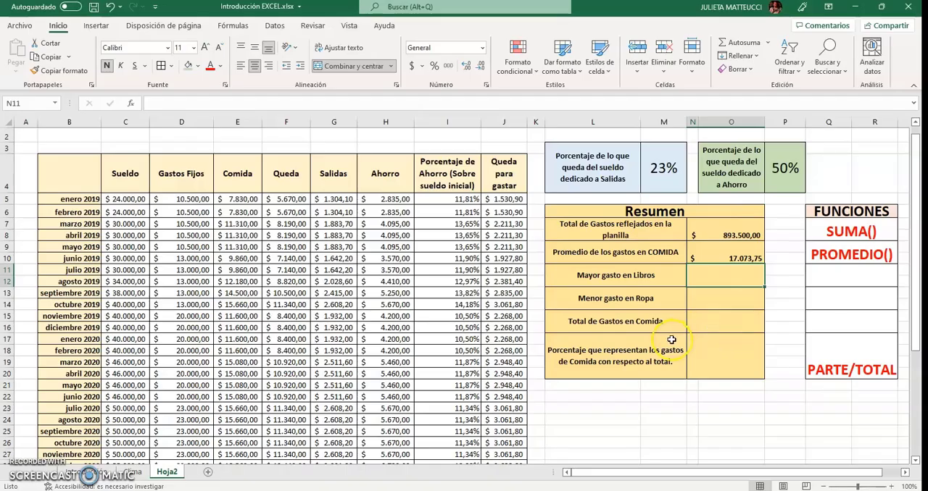
left_click(657, 277)
left_click(214, 103)
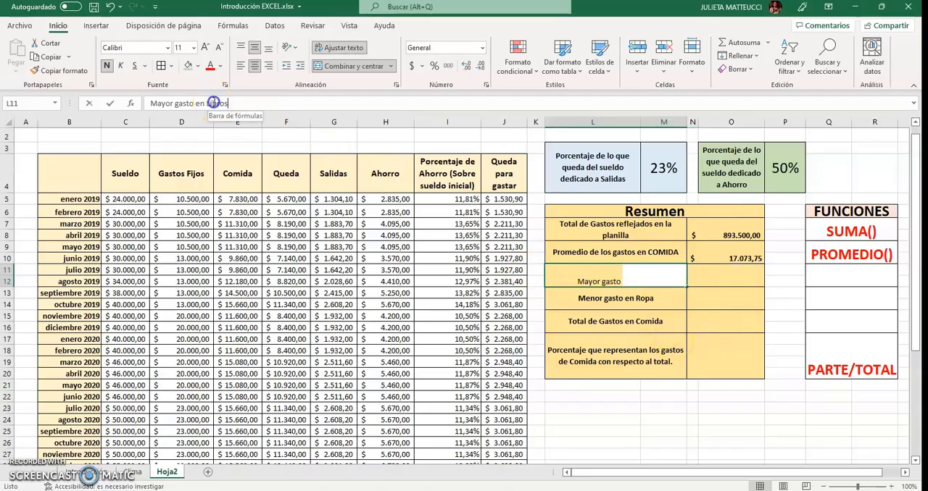
double_click(215, 103)
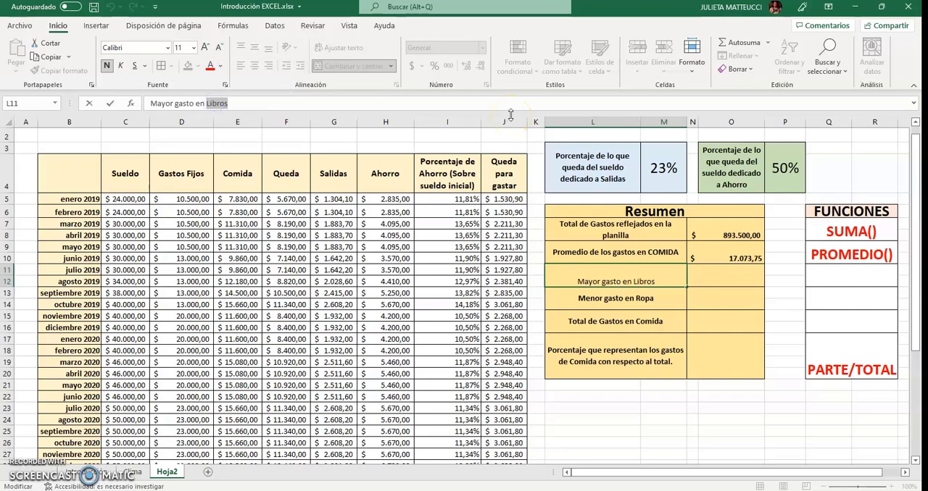
type("SALIDAS")
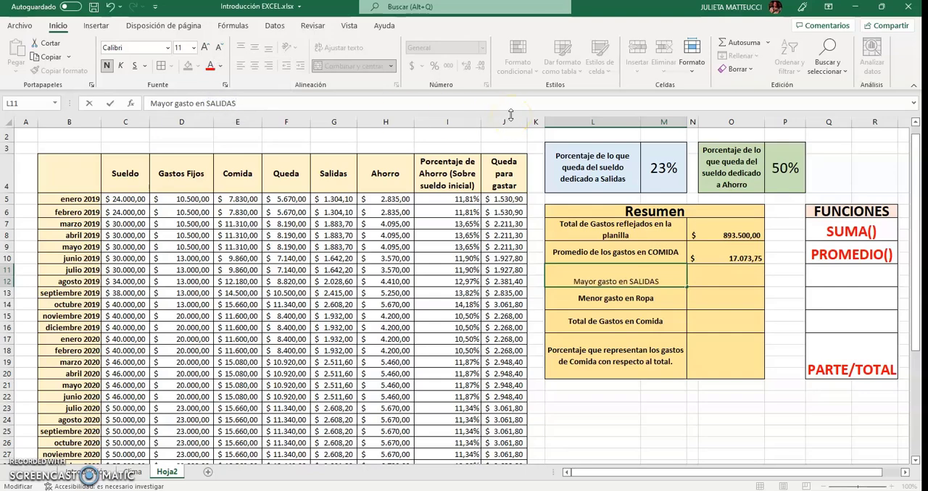
key("Return")
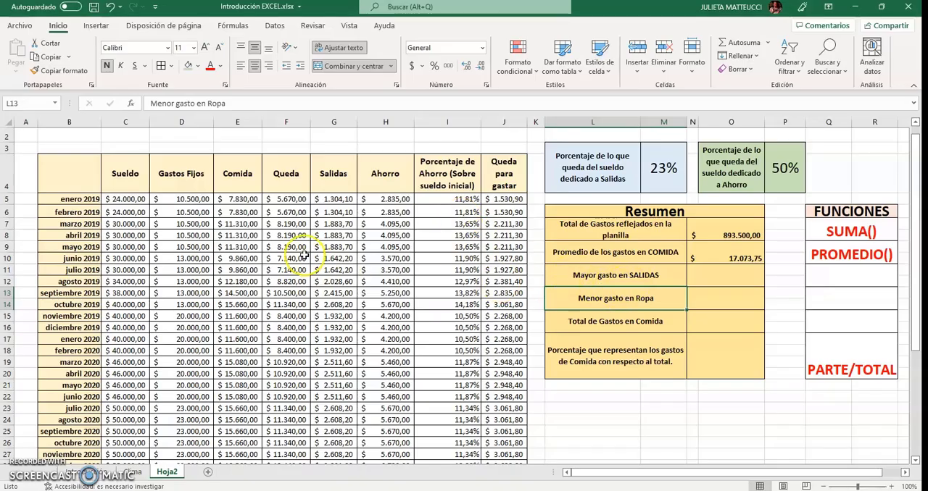
Review the Salidas column values and enter MAX() in Q11 of the FUNCIONES list as the function for the largest expense
left_click_drag(327, 200, 335, 433)
scroll(330, 406, "up", 5)
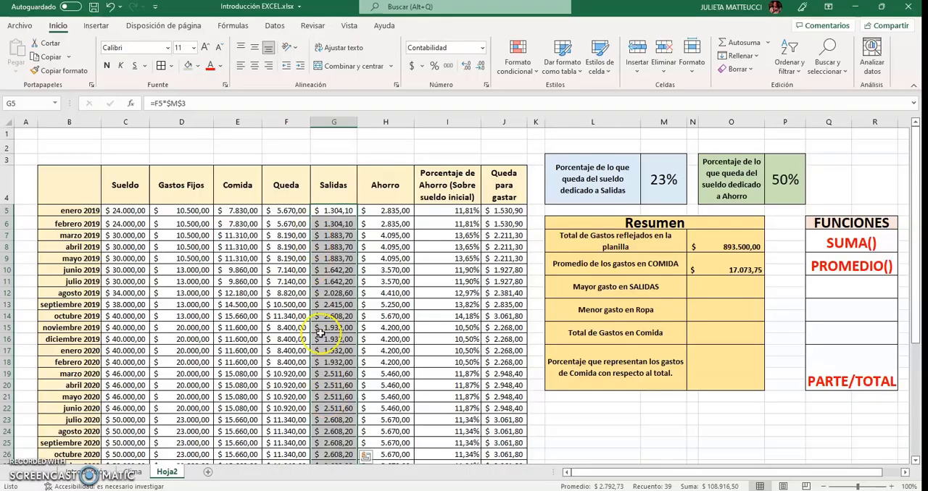
left_click(708, 287)
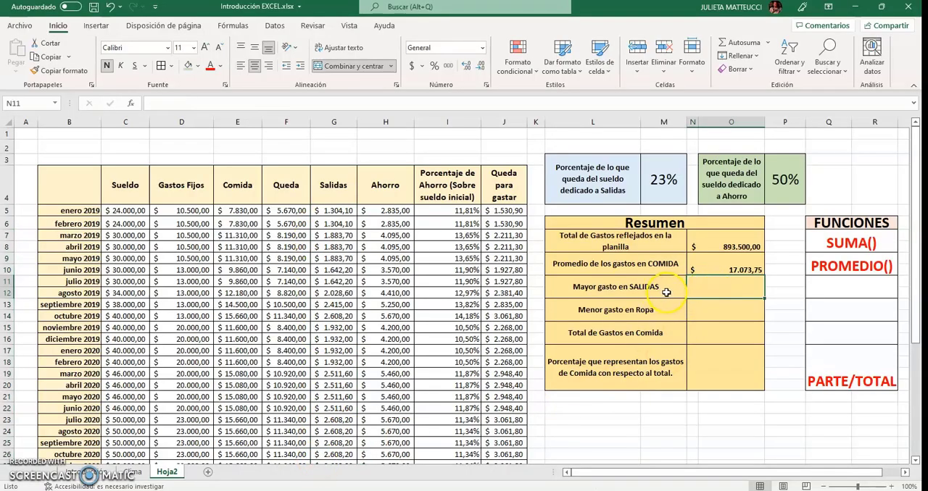
left_click(825, 288)
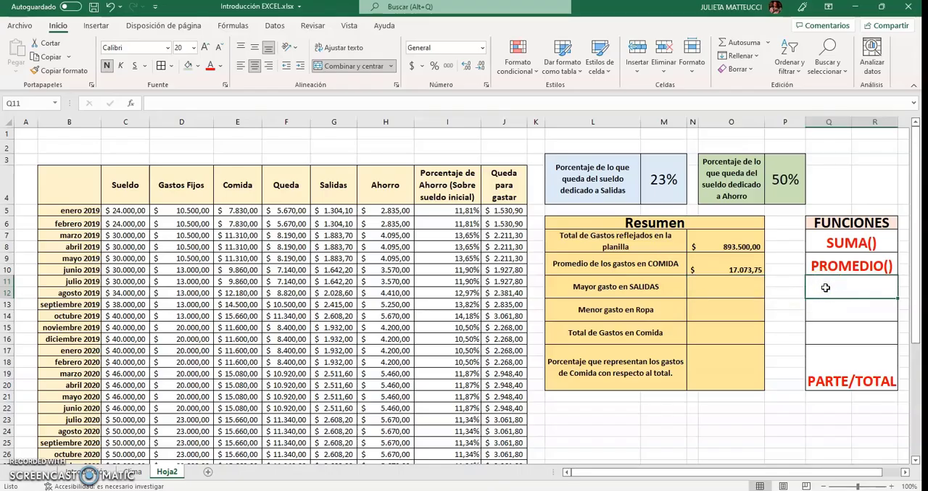
type("M")
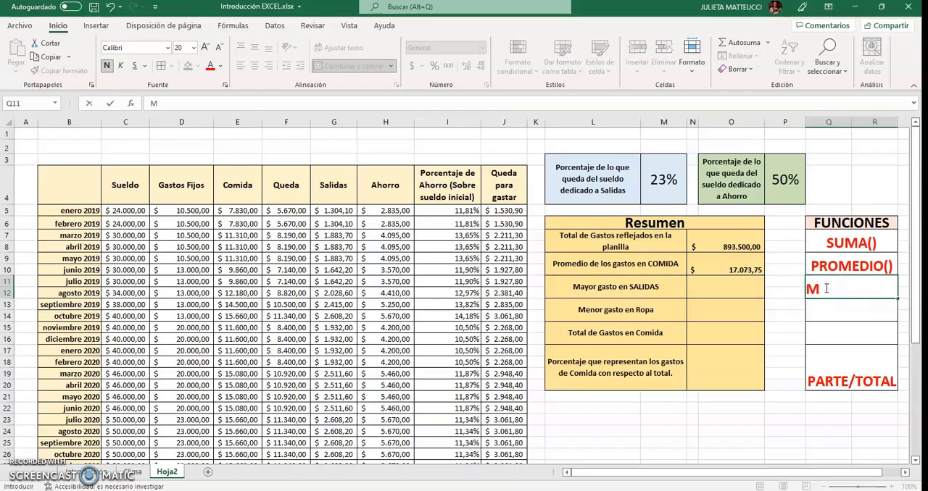
type("AX(")
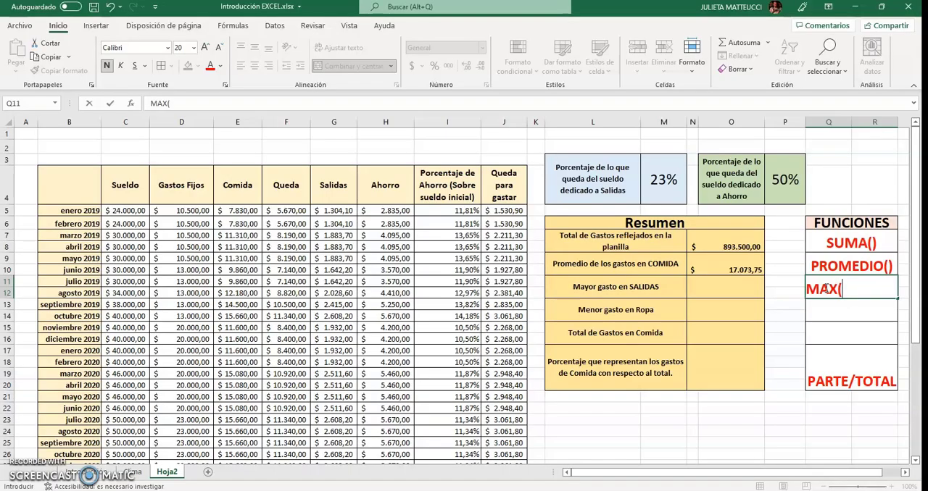
key("Return")
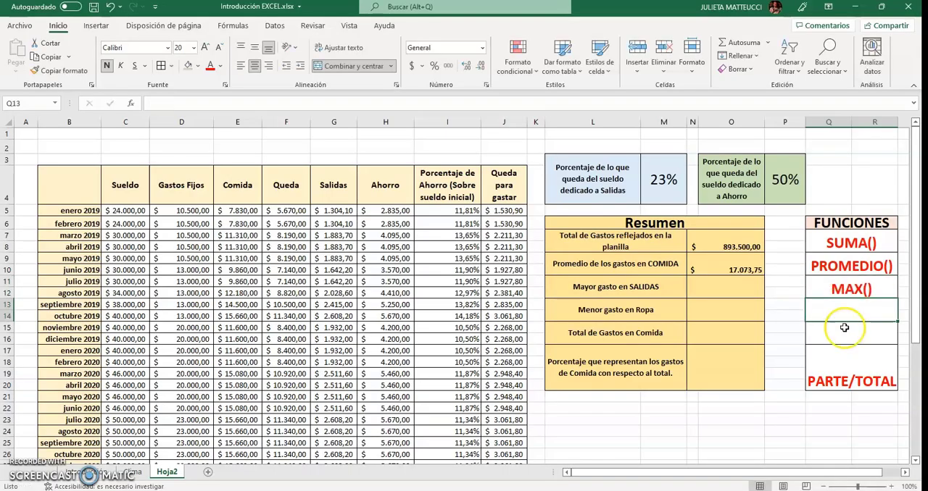
Change the Resumen label in L13 to "Menor CANTIDAD DE AHORRO"
left_click(621, 317)
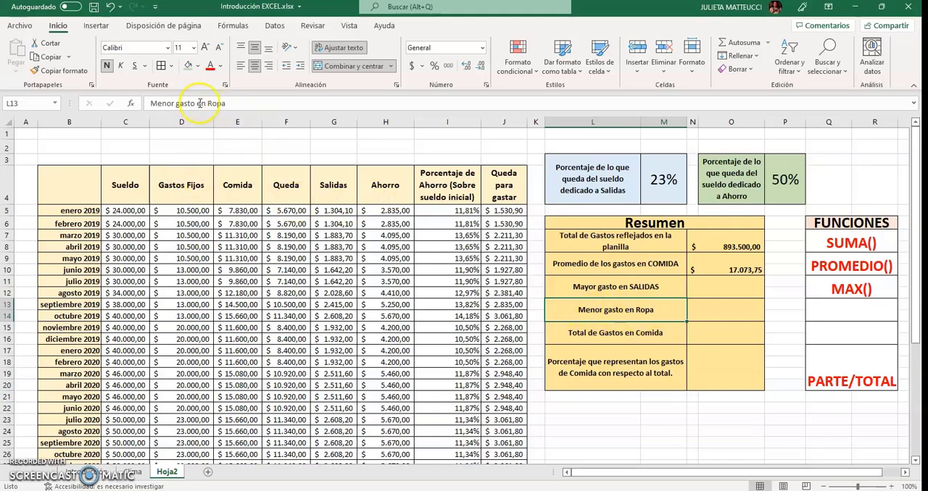
left_click_drag(175, 104, 226, 107)
type("CANTIDAD DE A")
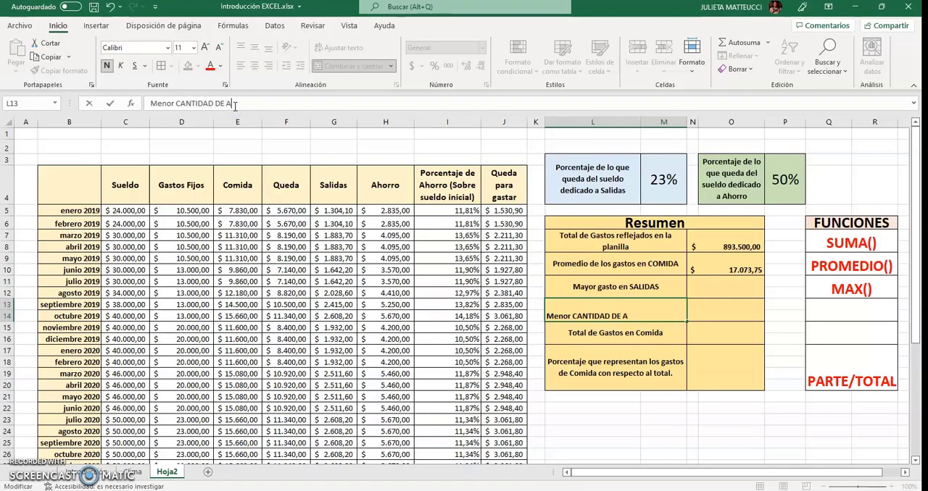
type("HORRO")
key("Return")
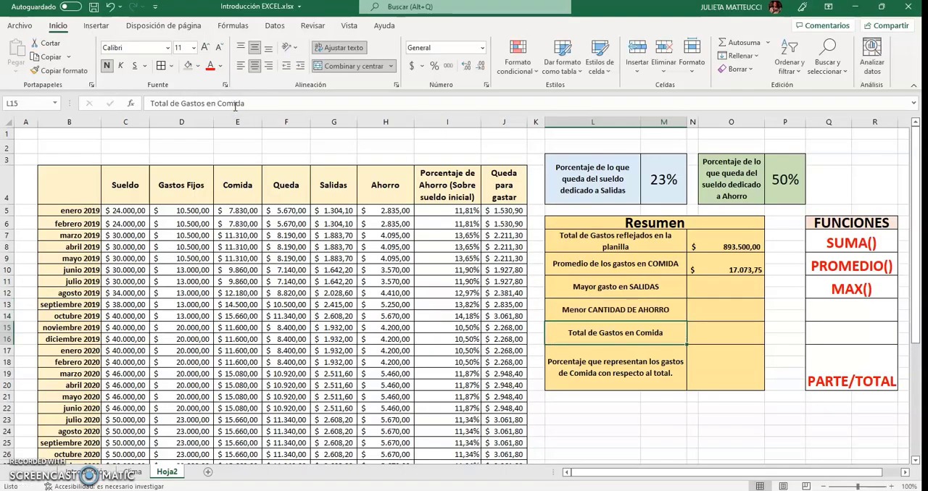
Enter MIN() in Q13 of the FUNCIONES list as the function for the smallest savings amount
left_click(717, 308)
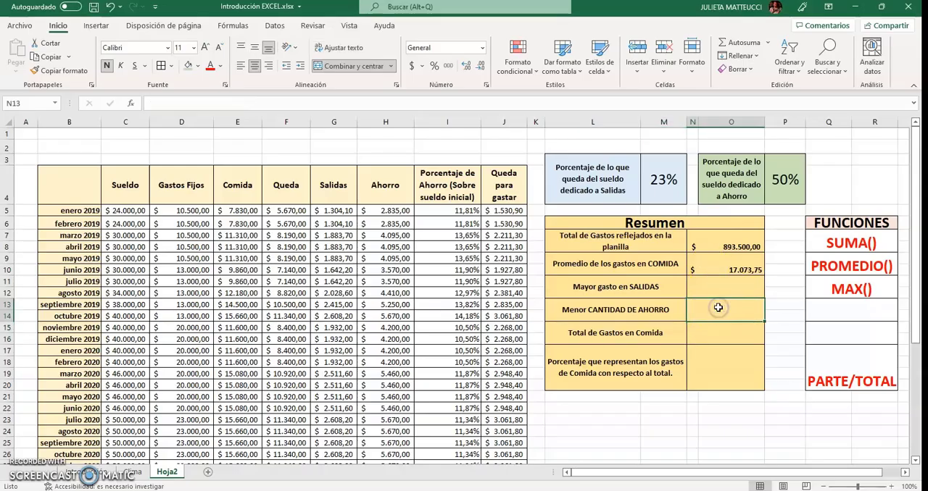
left_click(639, 290)
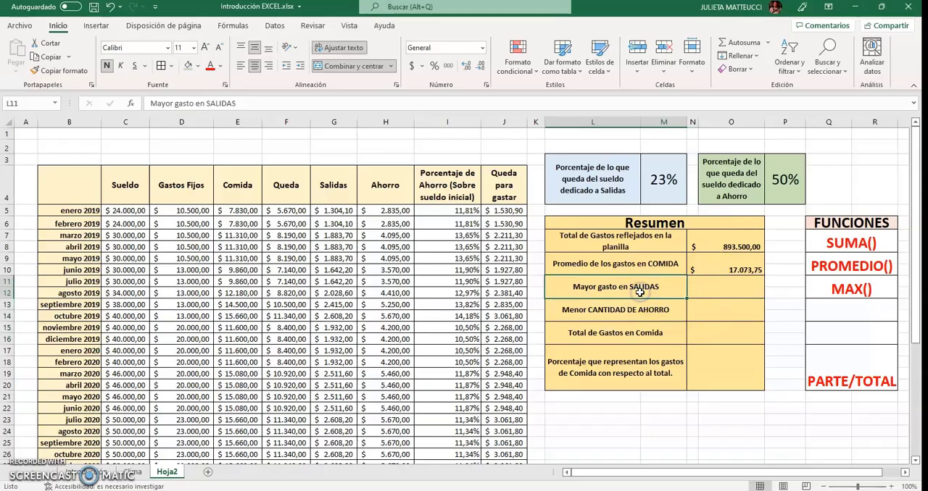
left_click(634, 311)
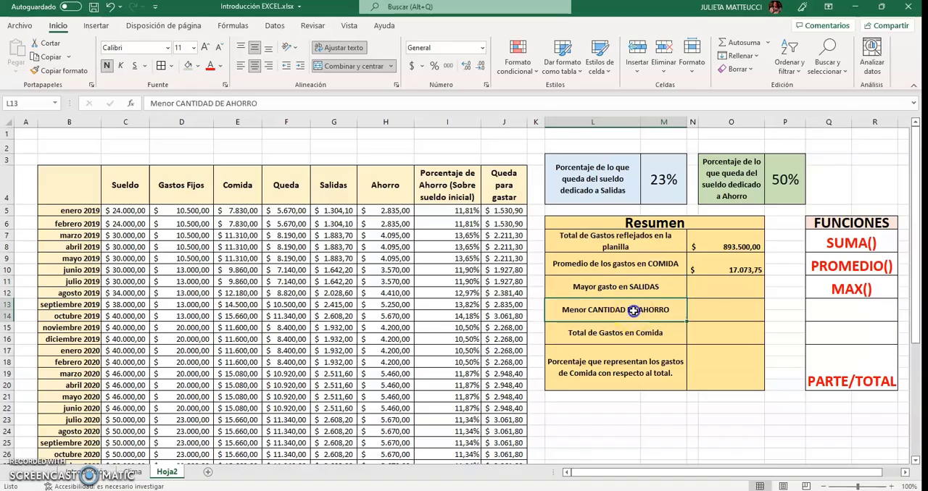
left_click(827, 308)
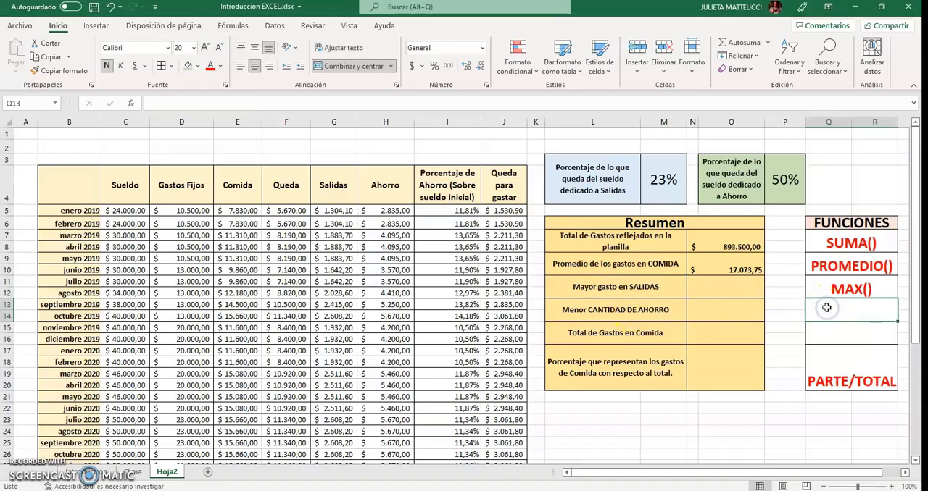
type("MIN")
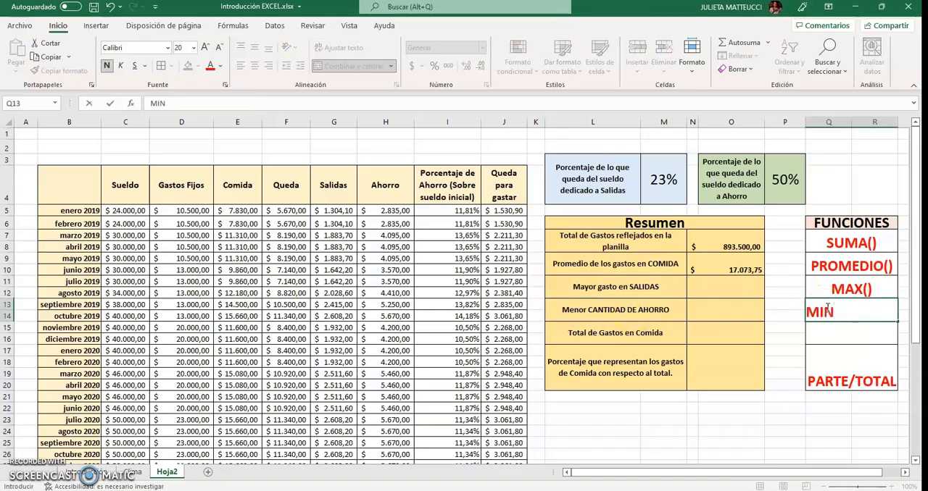
type("()")
key("Return")
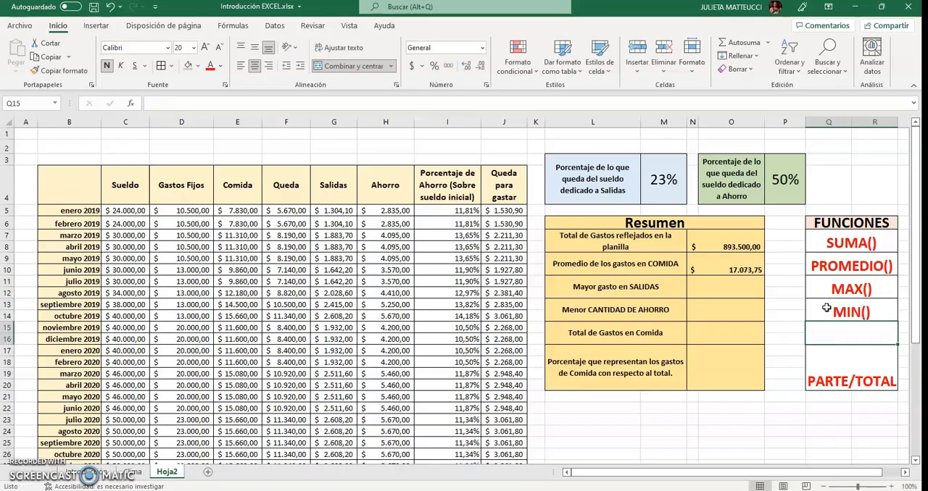
Enter =MAX(G5:G44) in N11 of the Resumen table to get the largest Salidas expense
left_click(745, 288)
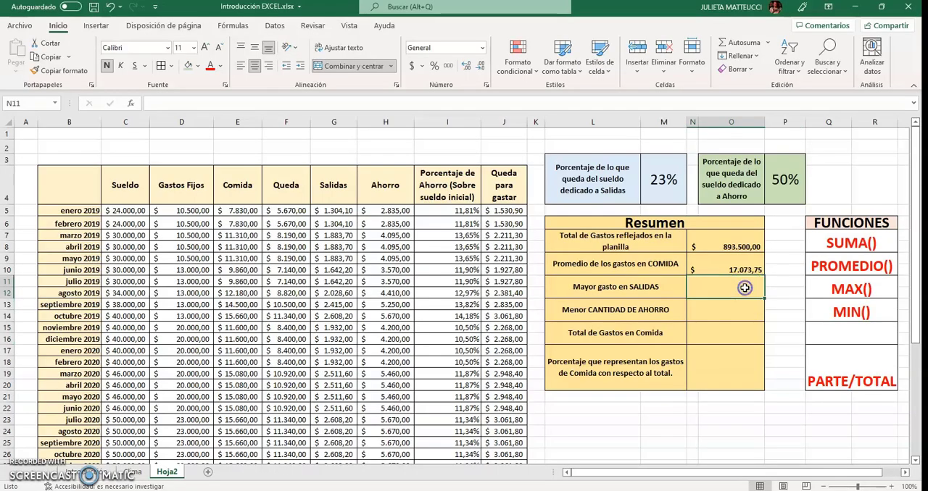
type("=")
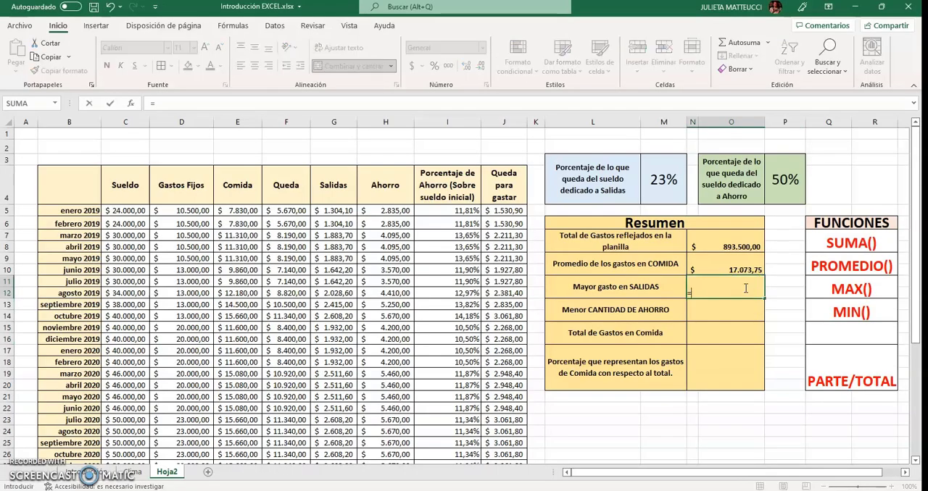
type("MAX")
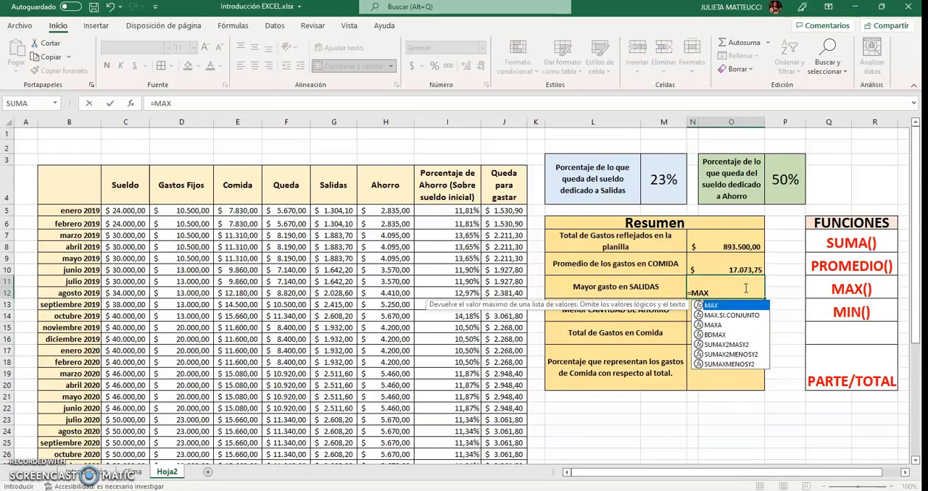
type("(")
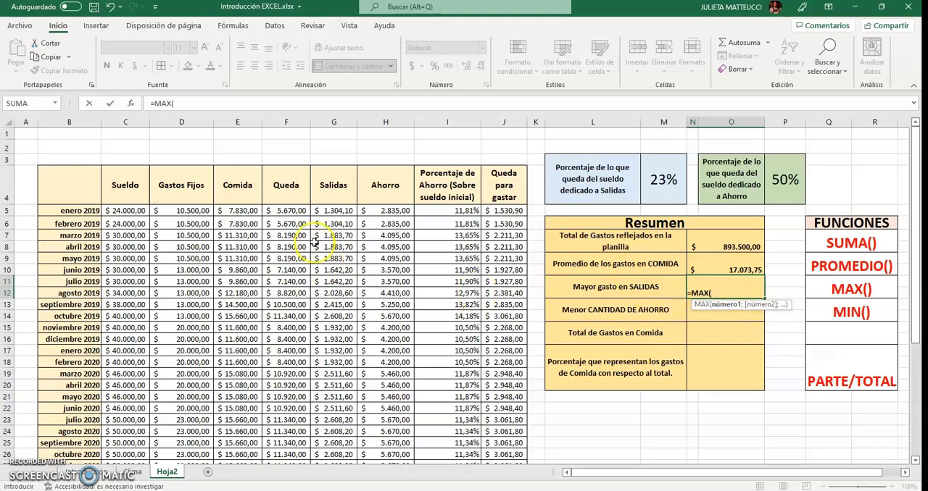
left_click_drag(330, 211, 334, 433)
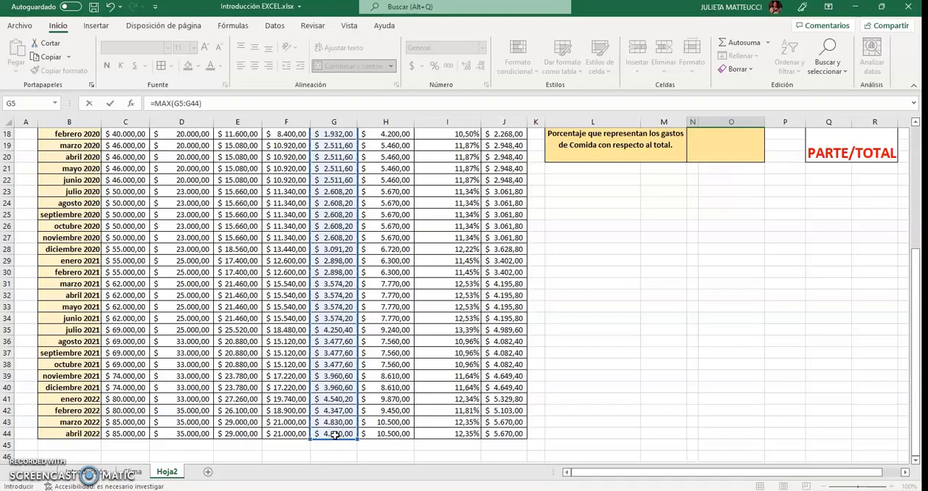
key("Return")
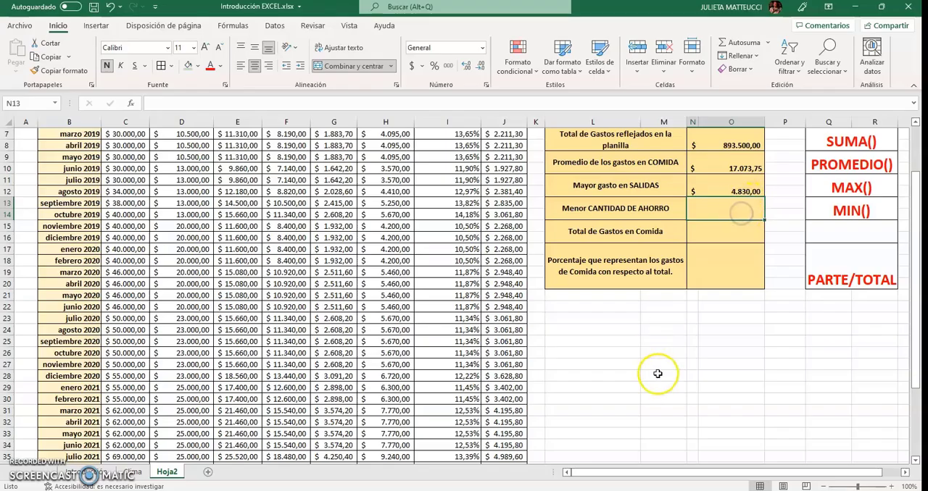
Enter =MIN(H5:H44) in N13 of the Resumen table to get the smallest Ahorro amount
type("=")
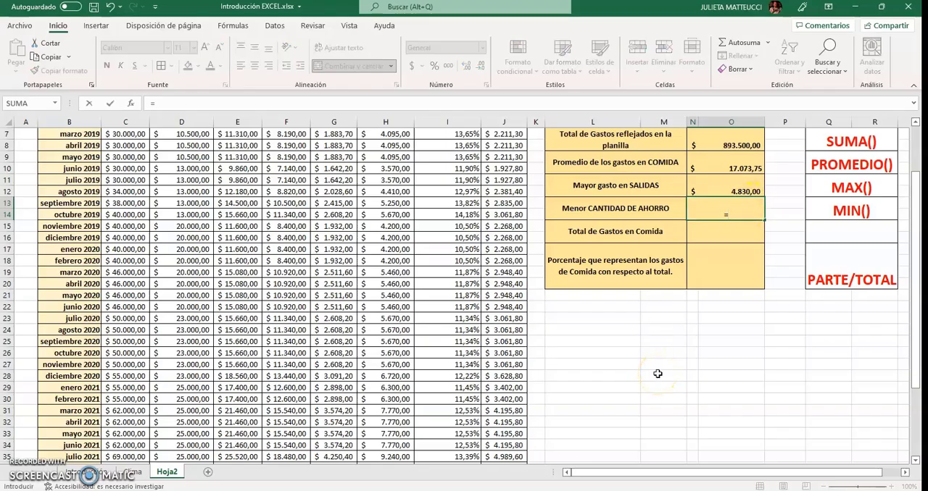
type("MIN(")
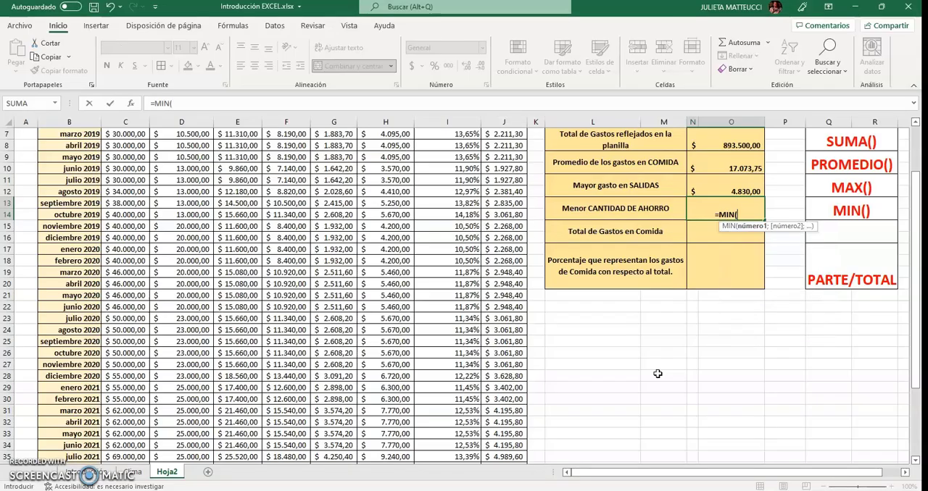
scroll(658, 374, "up", 2)
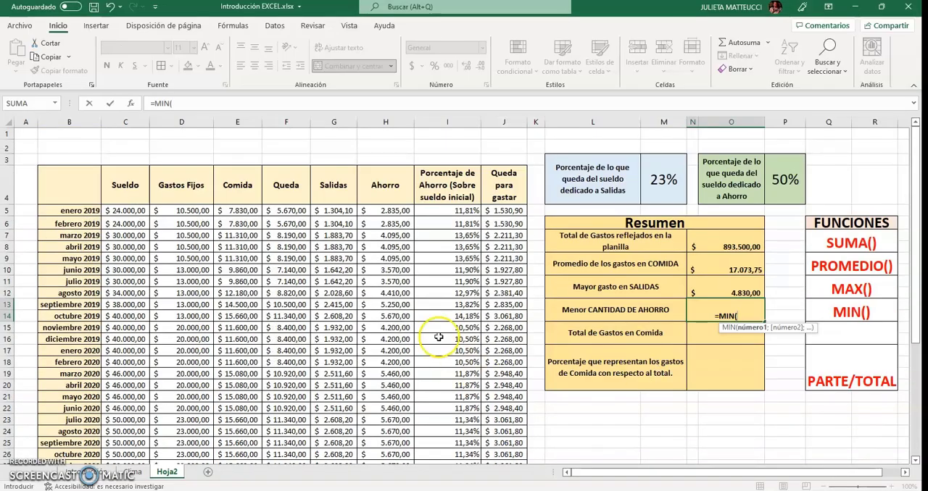
left_click_drag(393, 211, 392, 399)
type(")")
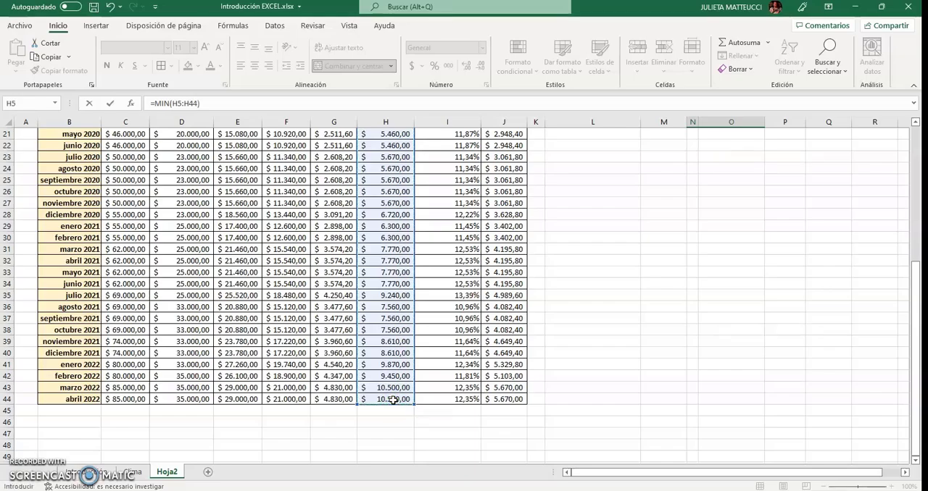
key("Return")
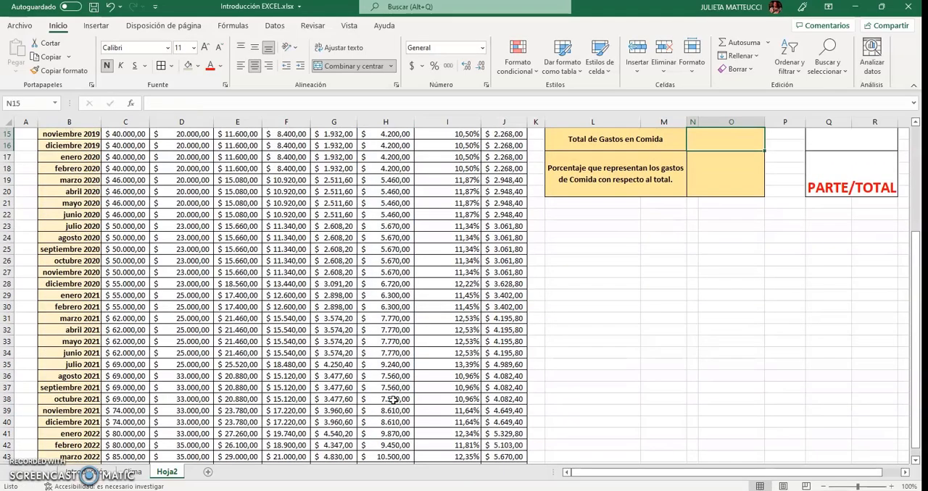
Review the Comida column values and the Resumen label in L7 to see which amounts the food total must cover
scroll(392, 399, "up", 2)
scroll(392, 399, "up", 1)
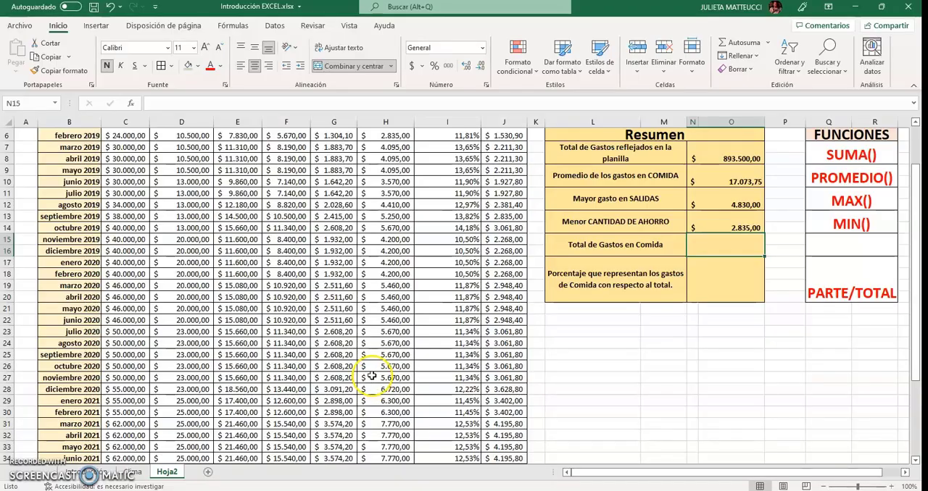
scroll(364, 379, "up", 1)
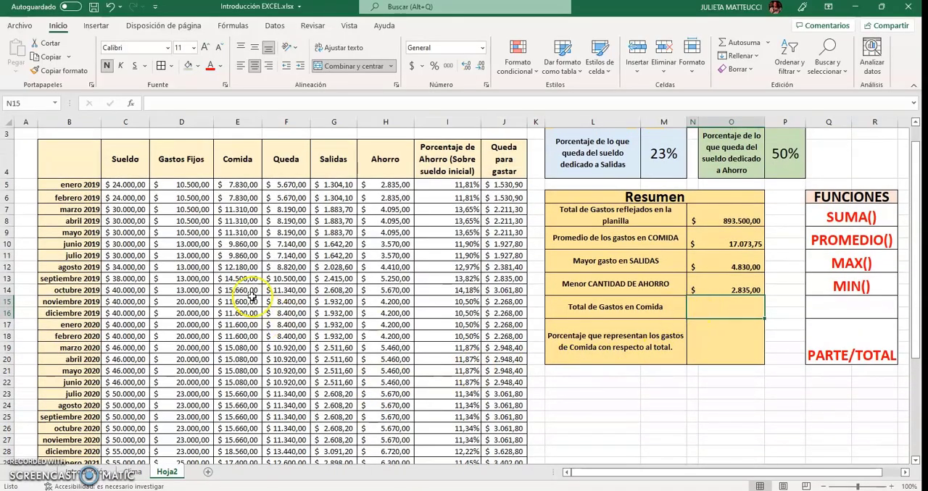
left_click_drag(249, 184, 248, 384)
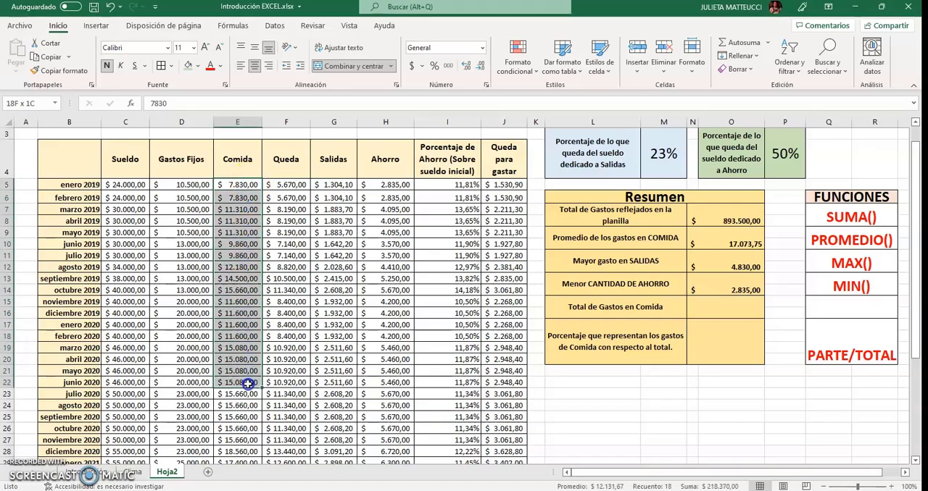
left_click(591, 215)
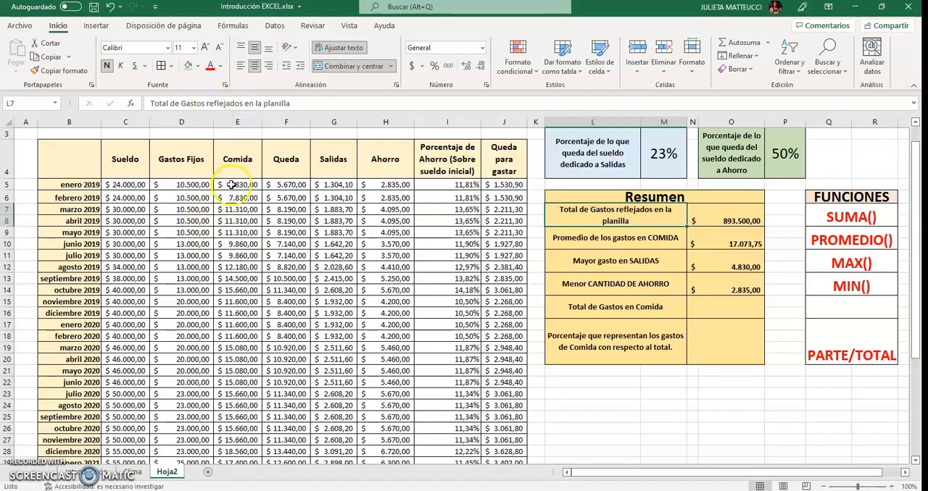
left_click_drag(230, 185, 235, 426)
scroll(269, 319, "down", 4)
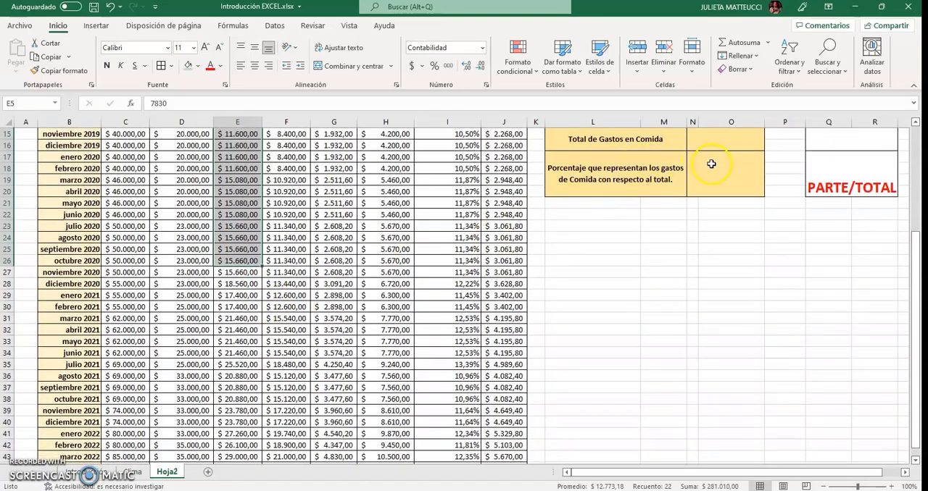
Enter =SUMA(E5:E44) in N15 of the Resumen table to total the Comida column
left_click(711, 164)
left_click(710, 139)
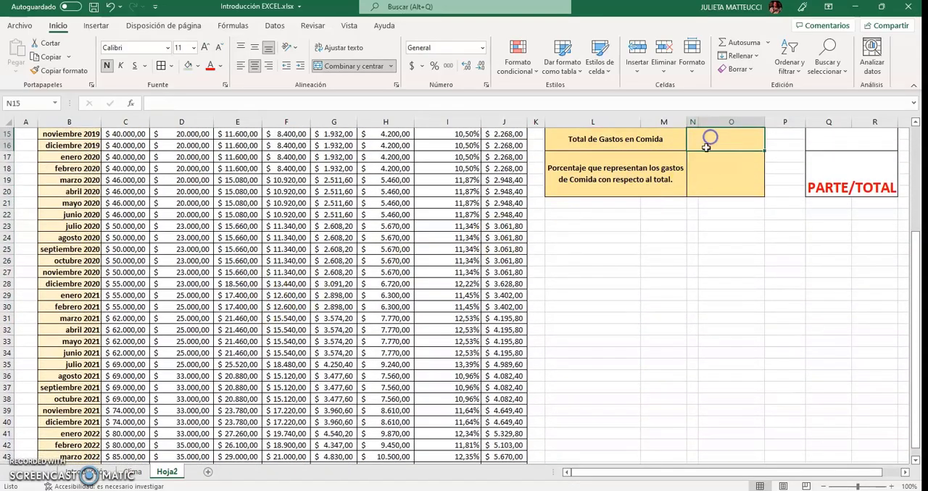
scroll(718, 217, "up", 3)
type("=")
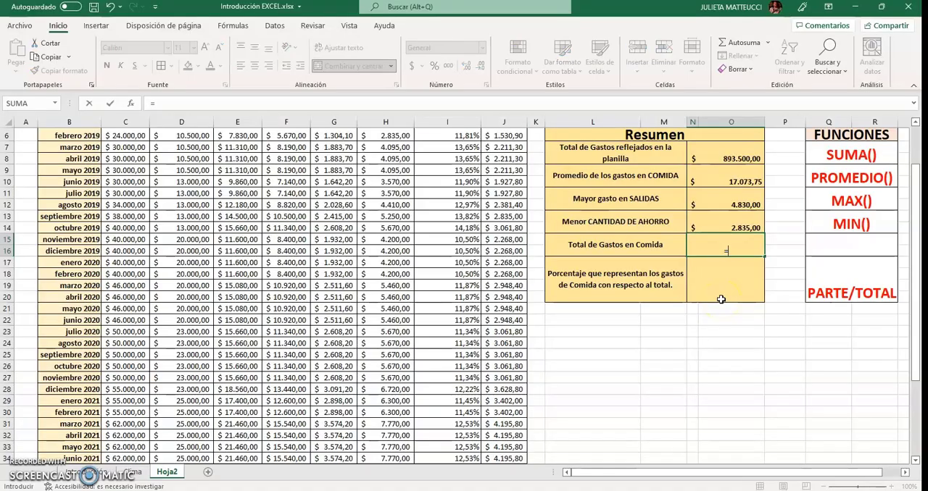
type("SUMA")
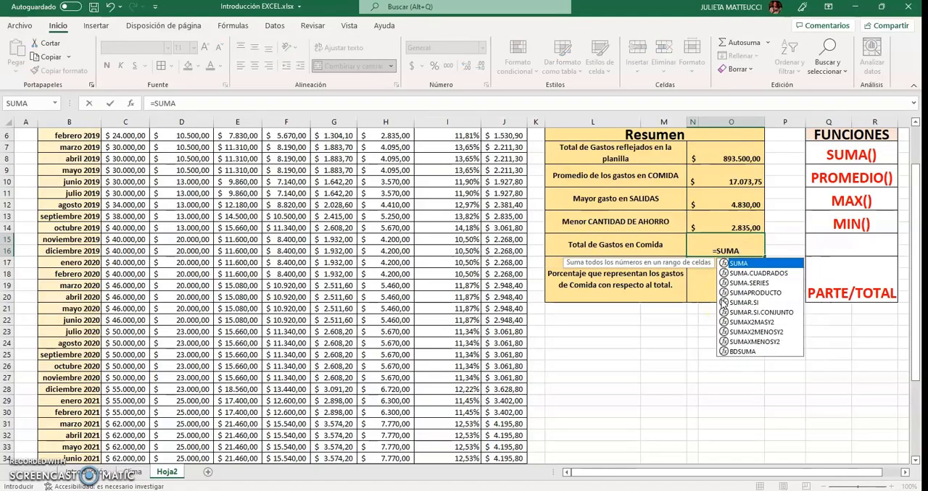
type("(")
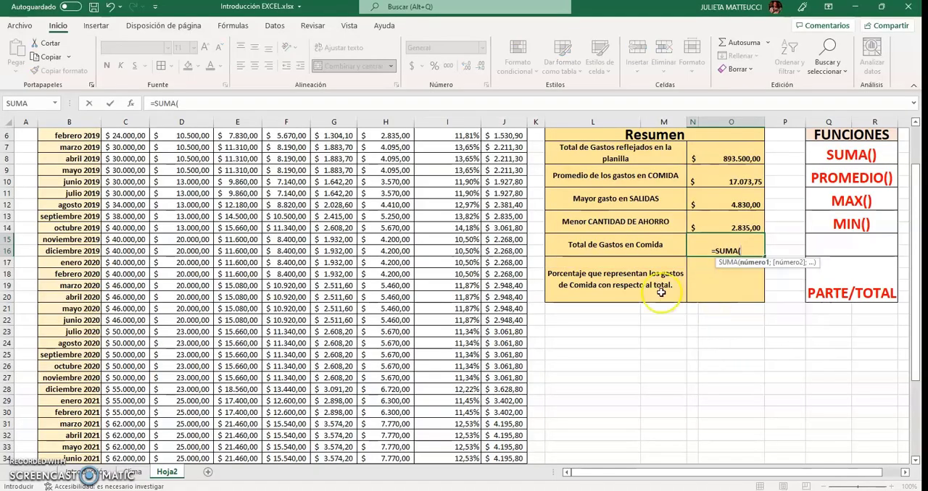
scroll(319, 269, "up", 2)
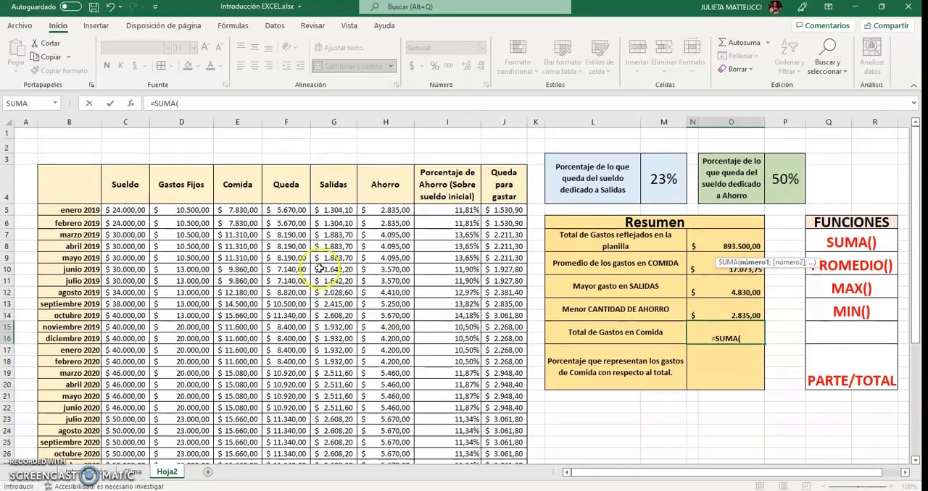
left_click_drag(237, 211, 236, 422)
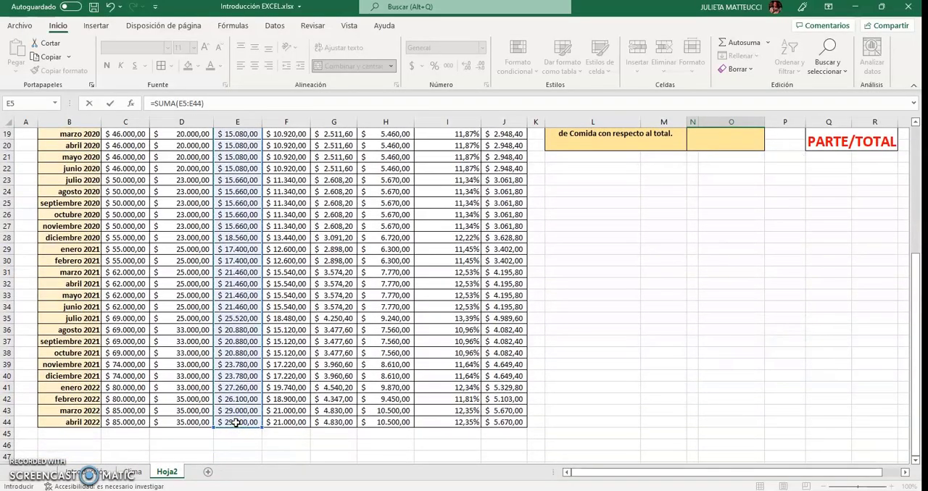
key("Escape")
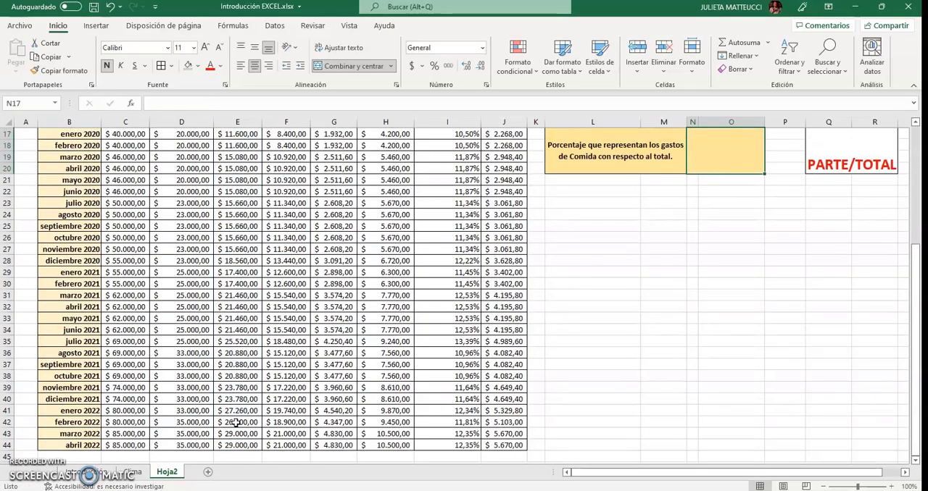
scroll(235, 423, "up", 3)
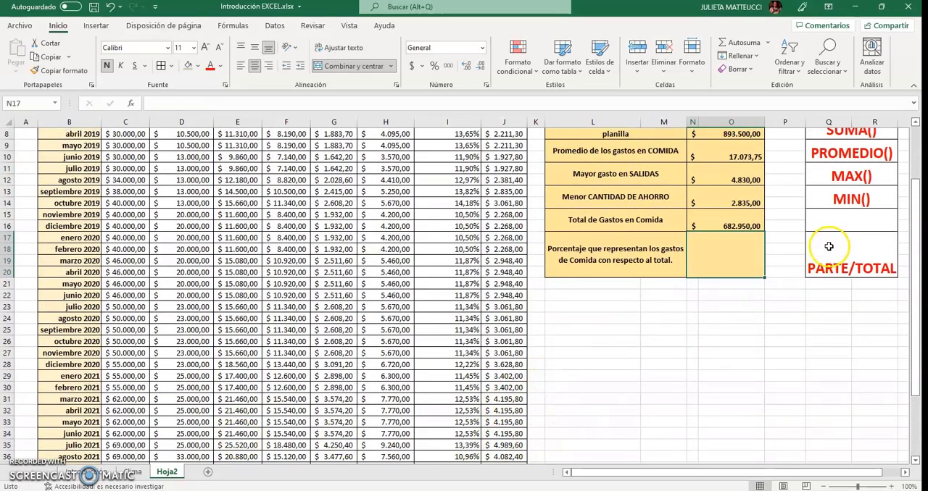
Enter SUMA() in Q15 of the FUNCIONES list as the function for the total food expense
left_click(850, 222)
type("SUMA()")
key("Return")
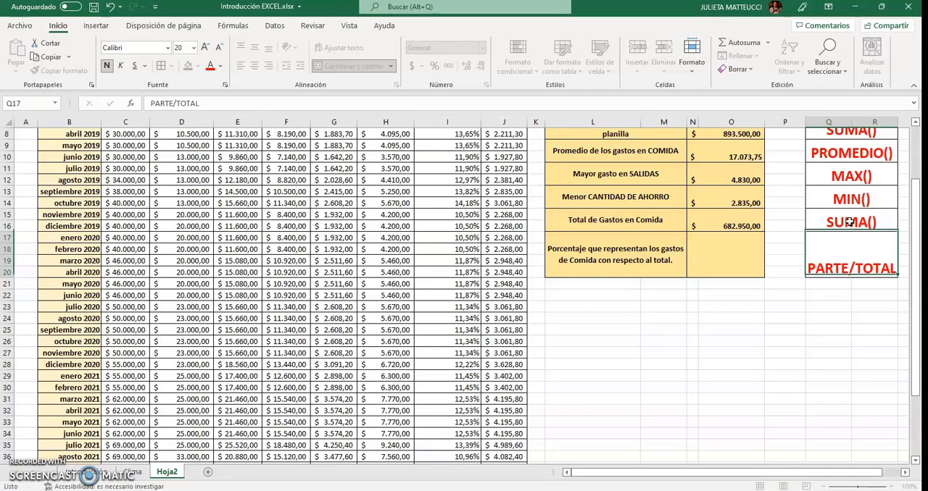
Enter =N15/N7 in N17 of the Resumen table to divide the food total by the total expenses
left_click(736, 262)
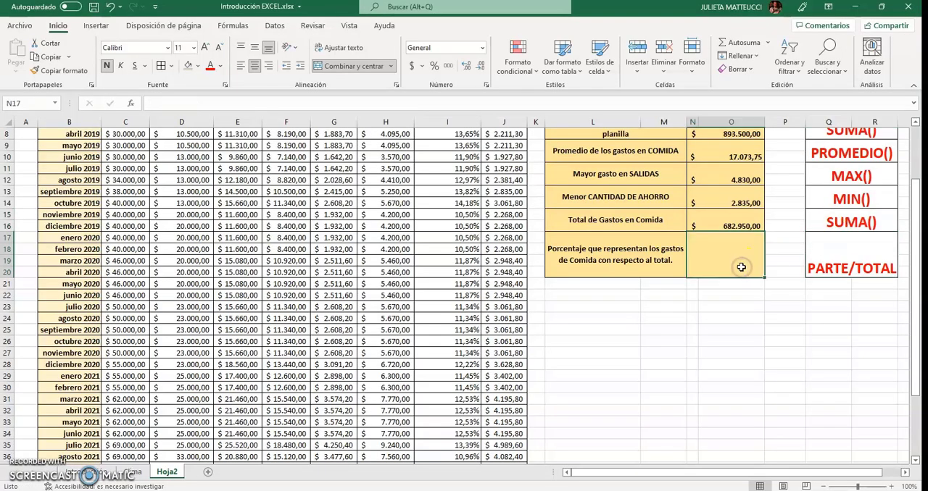
type("=")
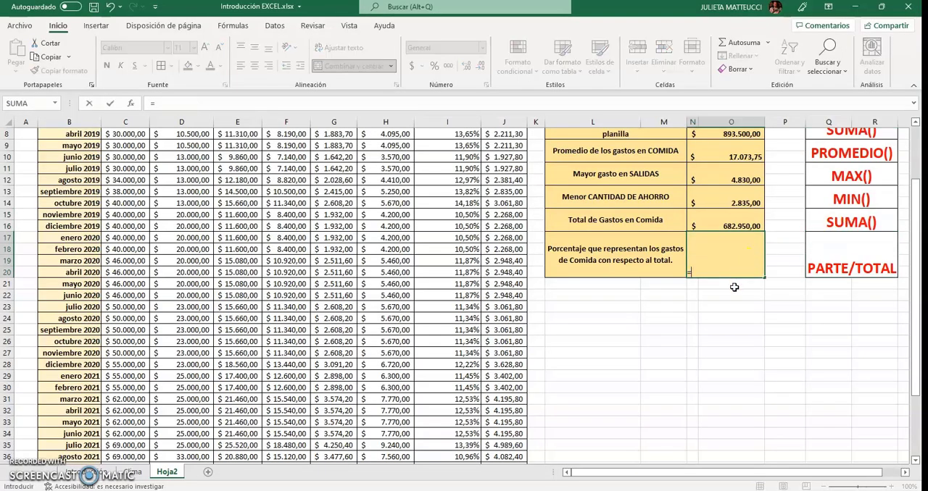
left_click(735, 225)
type("/")
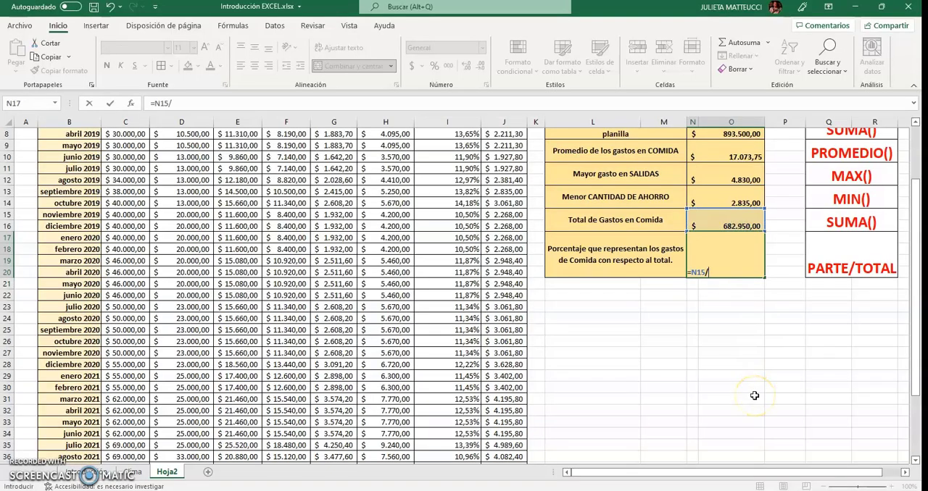
scroll(752, 373, "up", 1)
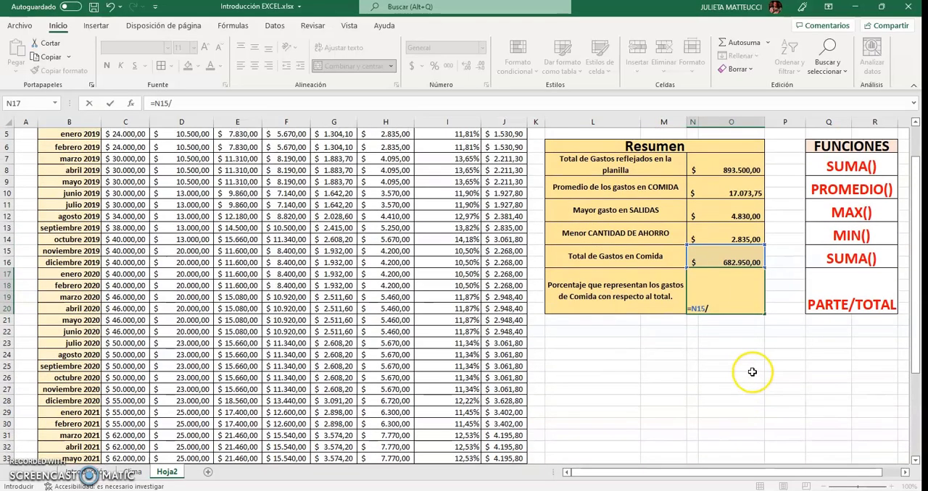
left_click(739, 167)
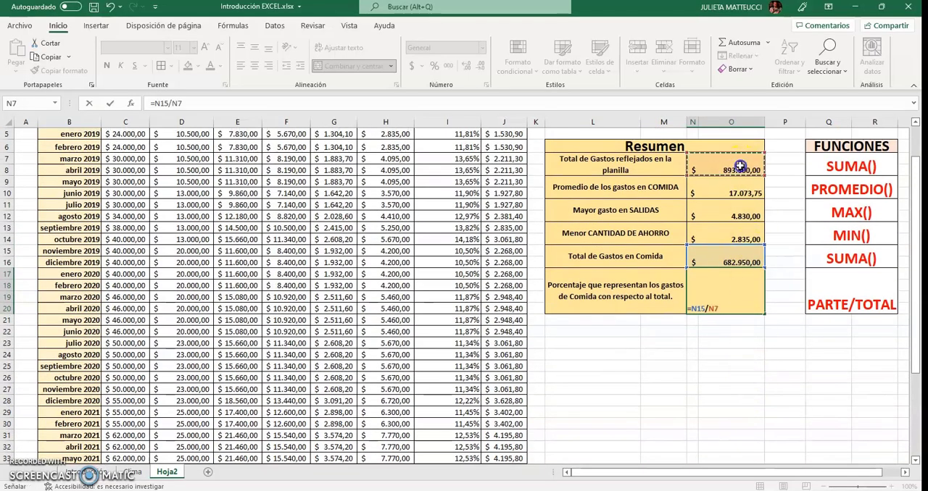
key("Return")
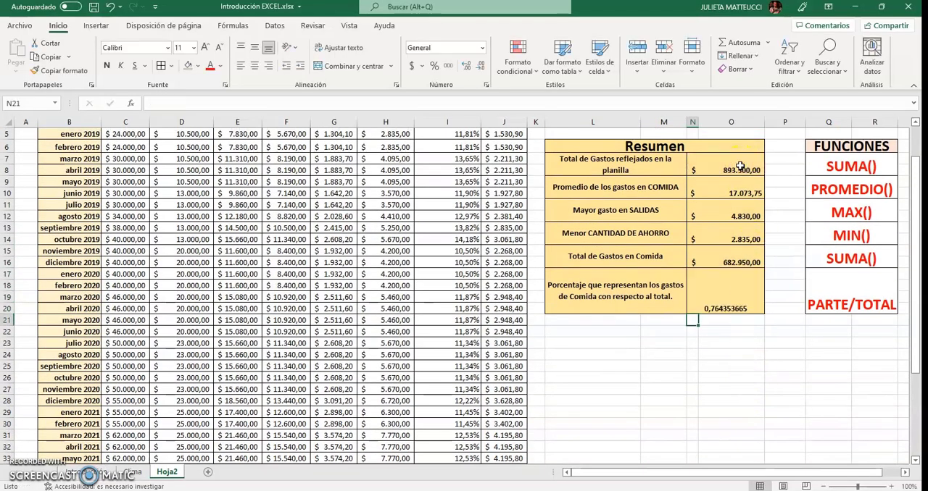
Format the food share result in N17 as a percentage
left_click(739, 293)
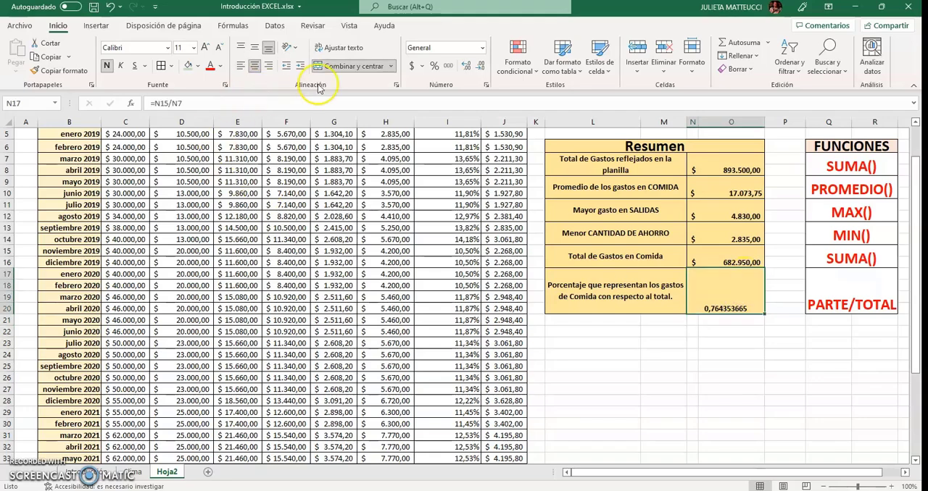
left_click(432, 66)
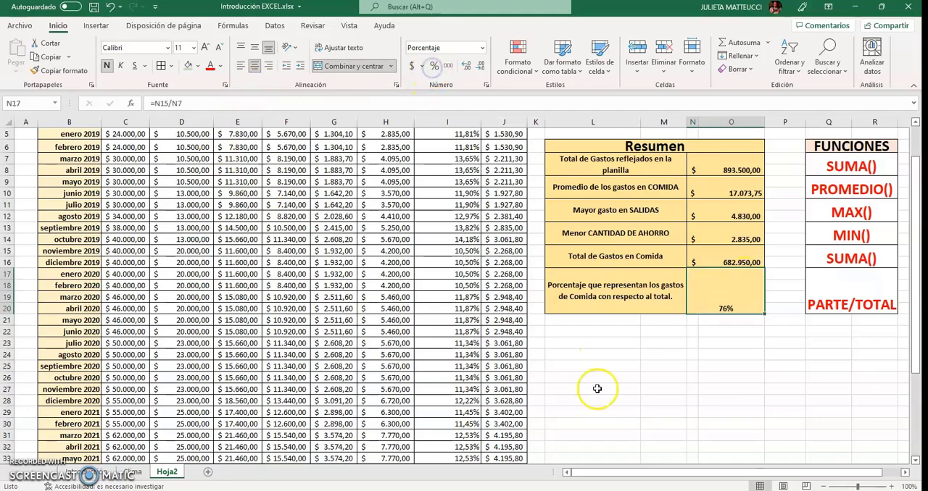
left_click(671, 367)
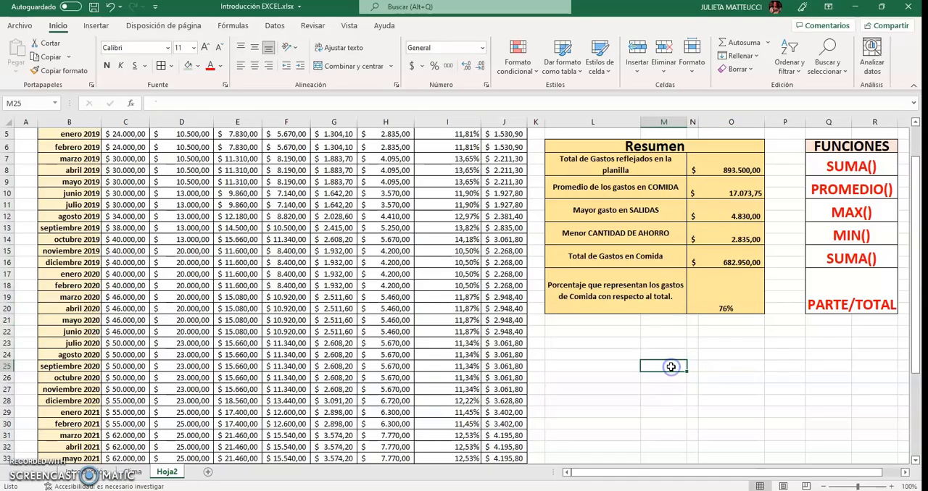